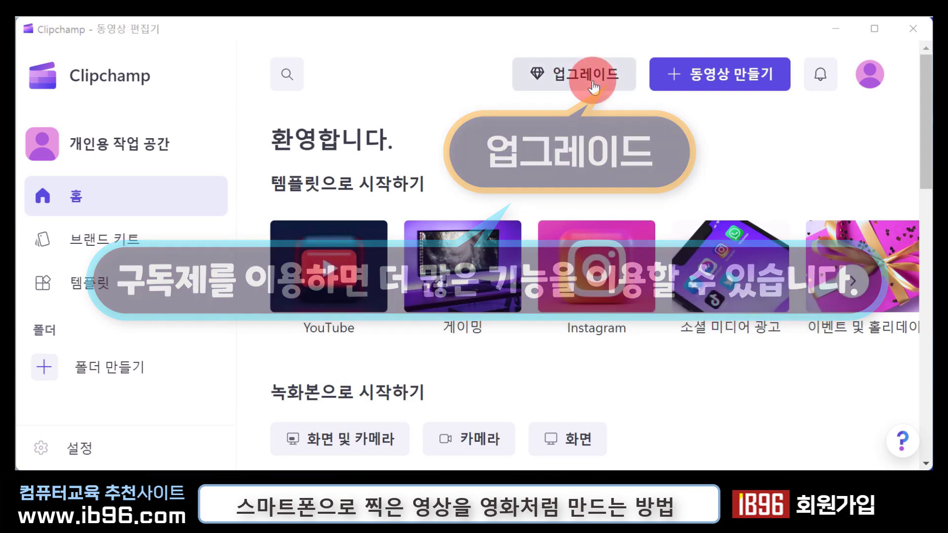
Open the upgrade plan comparison, examine the features of the Free and Essentials plans, and close it
left_click(593, 85)
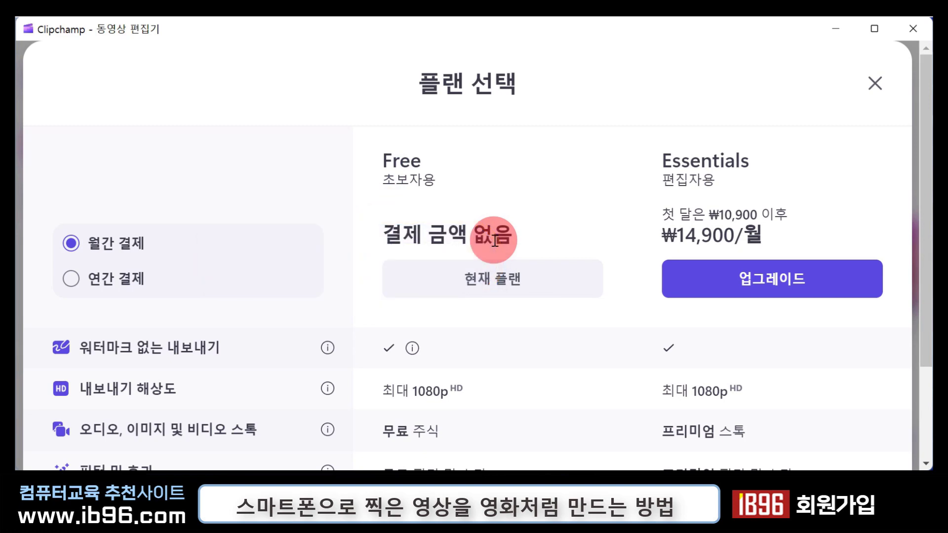
scroll(494, 241, "down", 3)
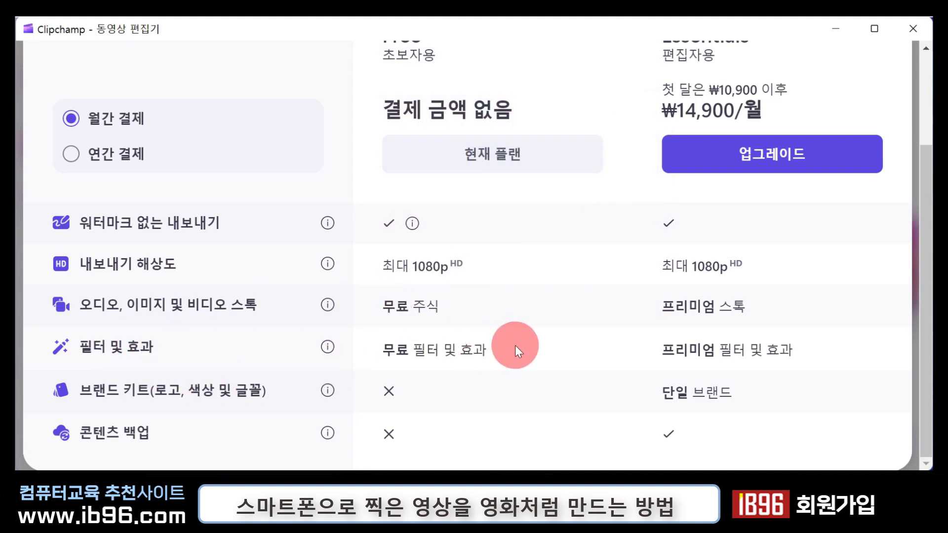
scroll(514, 345, "up", 1)
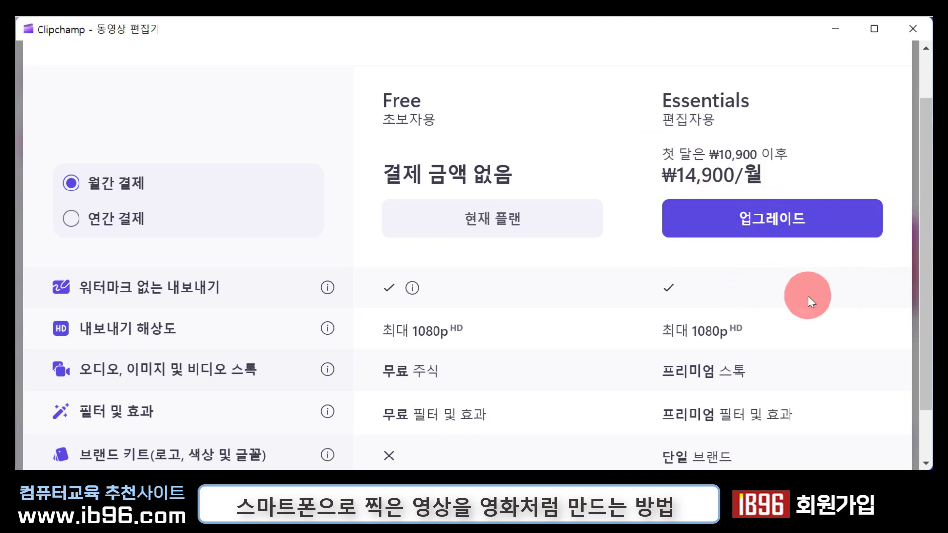
scroll(807, 295, "down", 2)
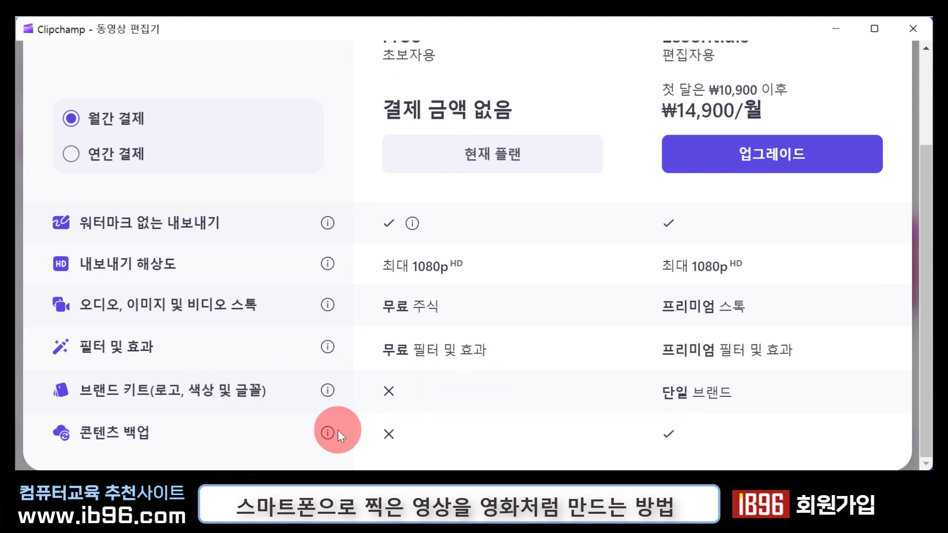
mouse_move(328, 432)
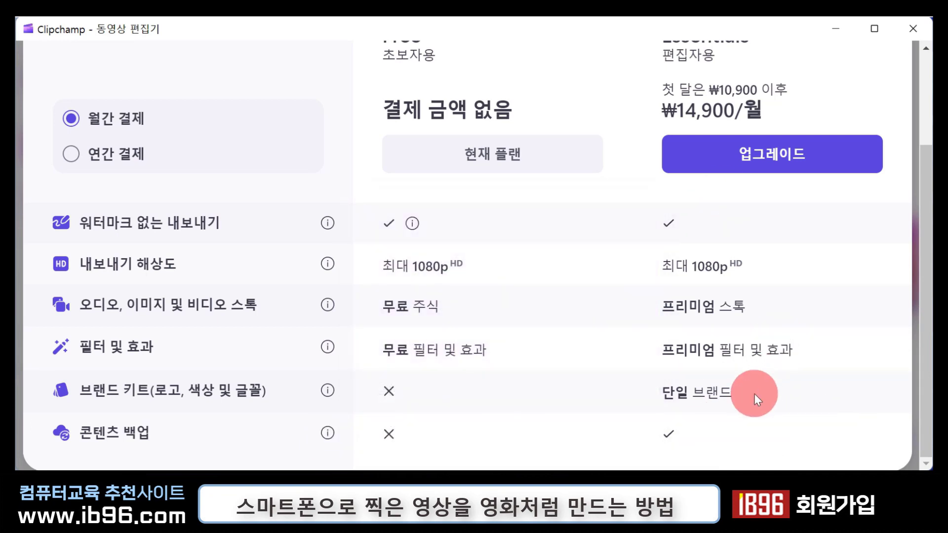
scroll(730, 355, "up", 3)
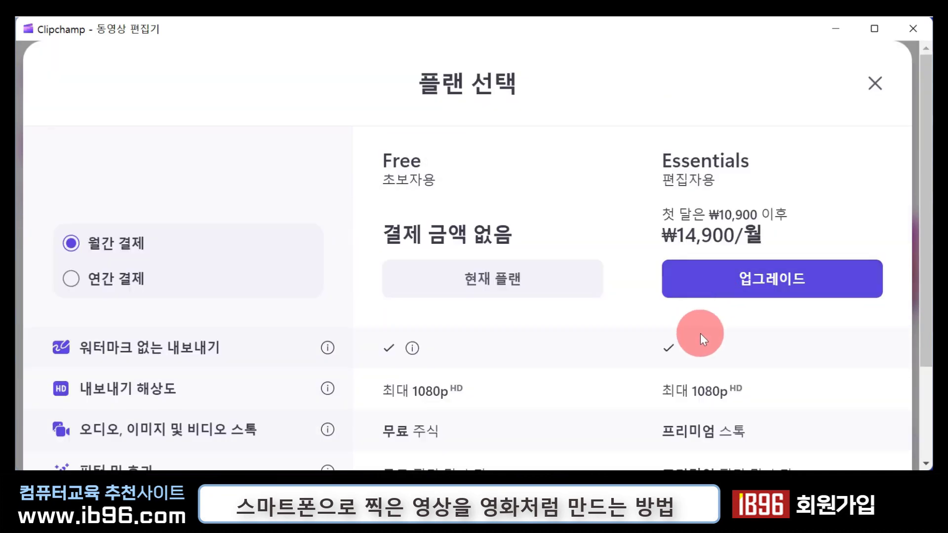
scroll(700, 337, "down", 1)
scroll(701, 336, "up", 1)
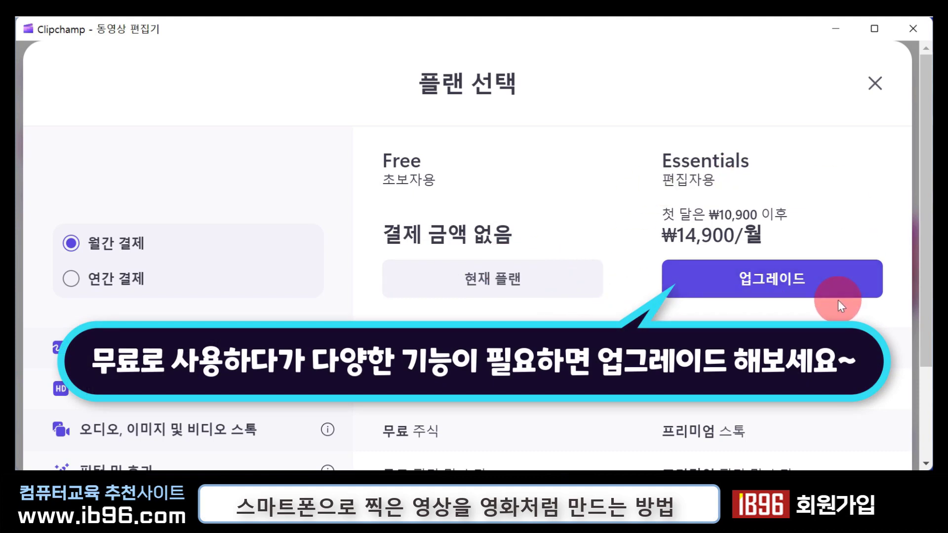
left_click(875, 83)
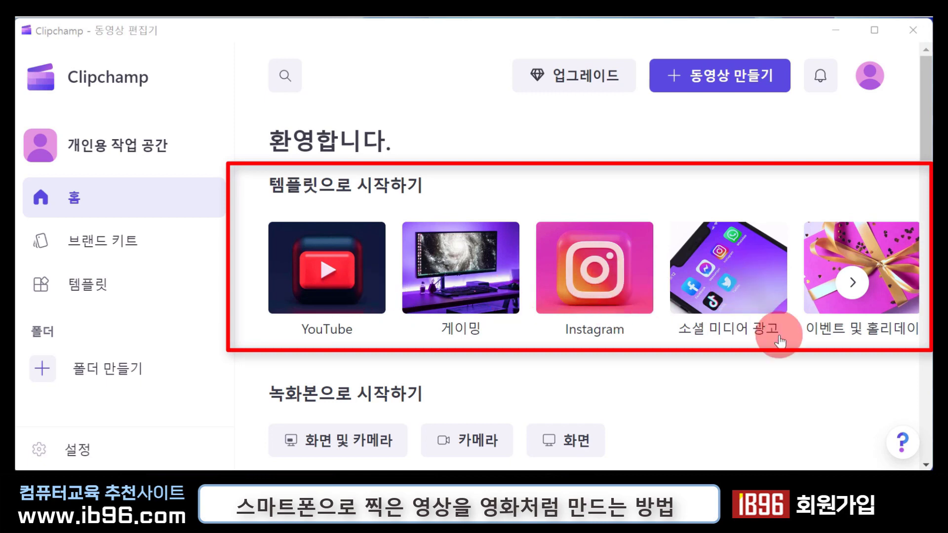
Browse the template categories on the home page through to the video meme templates and return to the start of the row
left_click(853, 285)
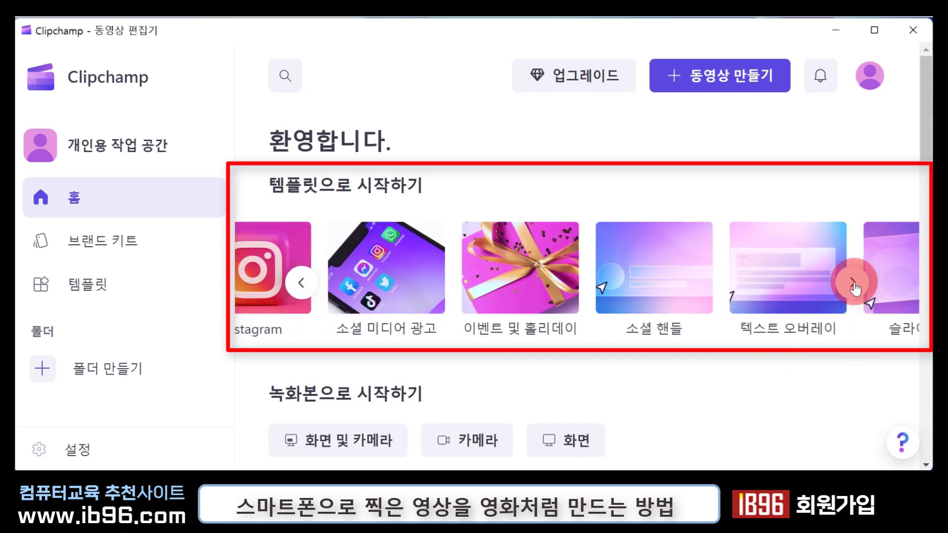
left_click(855, 284)
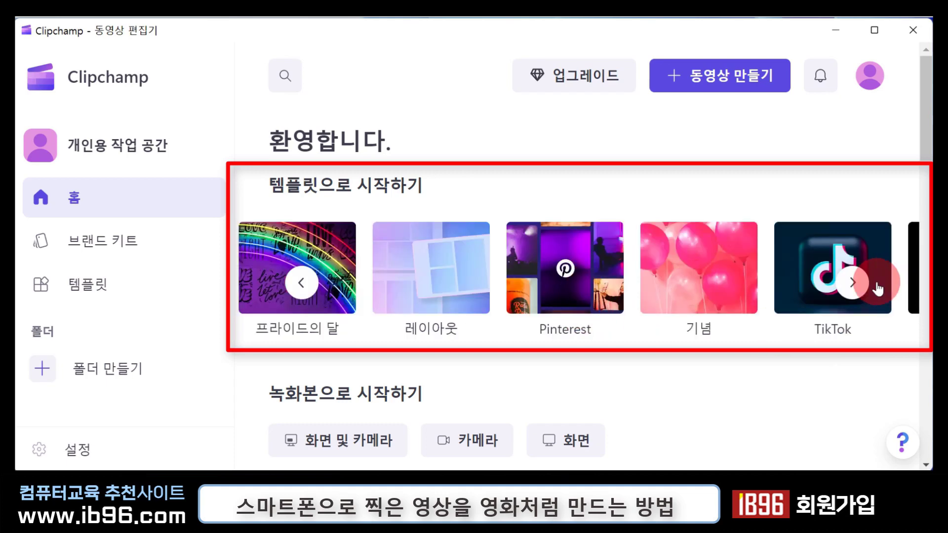
left_click(853, 282)
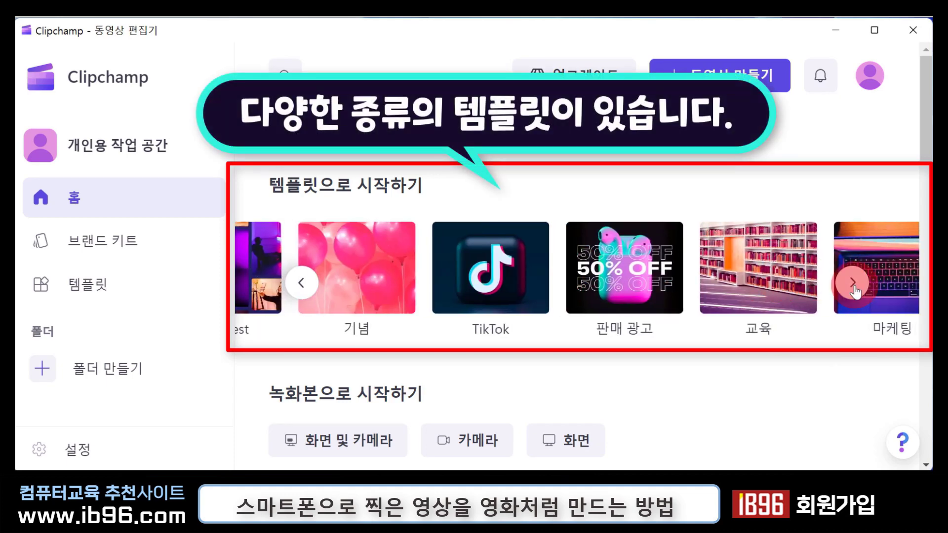
left_click(853, 283)
left_click(854, 286)
left_click(854, 285)
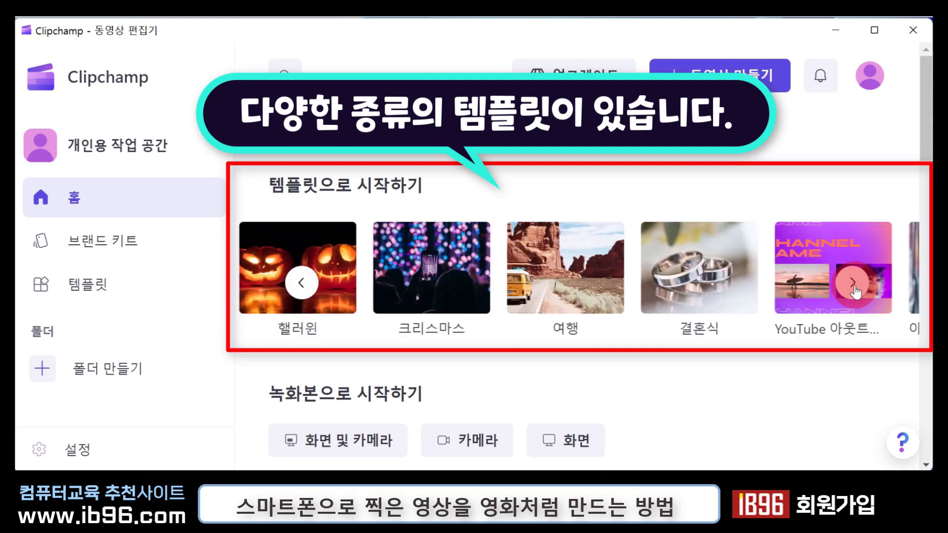
left_click(853, 285)
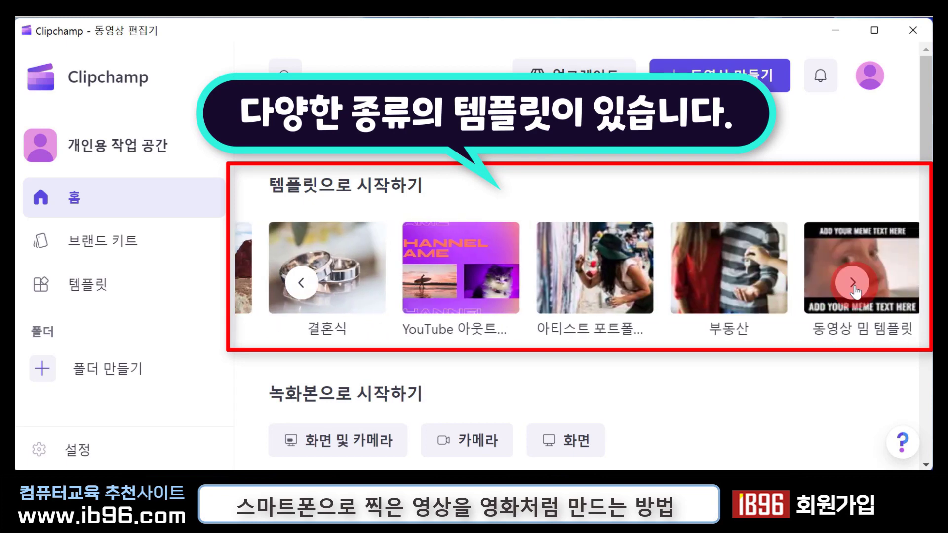
left_click(302, 284)
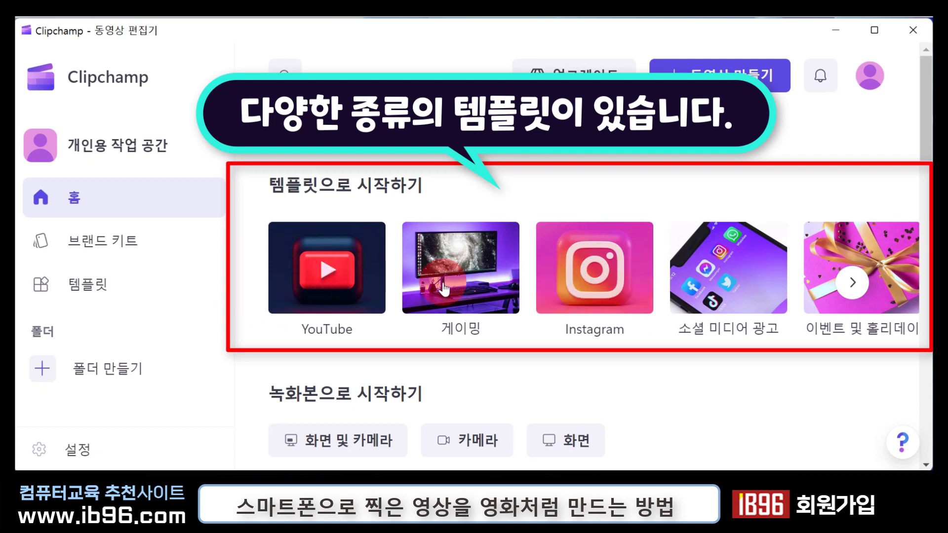
Open the YouTube template category and look through its intro, outro and music video templates
left_click(328, 286)
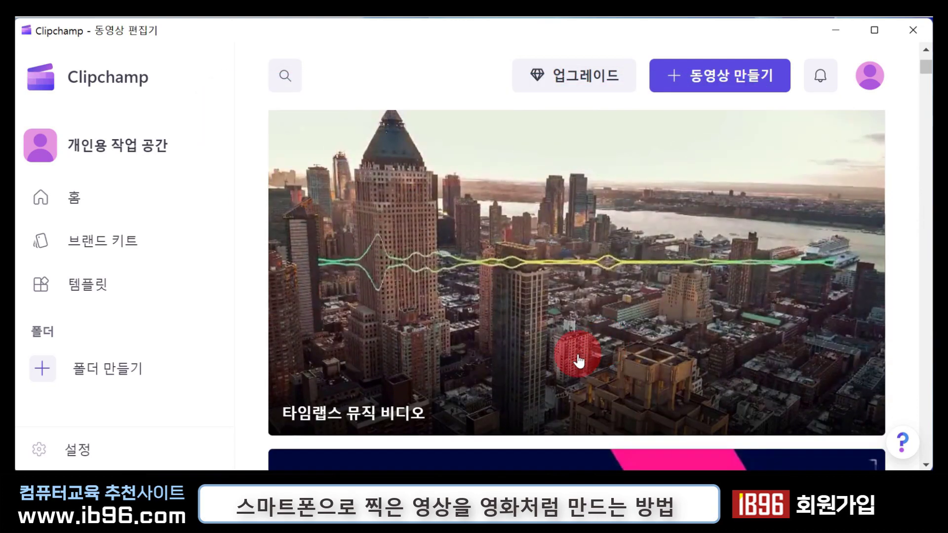
scroll(593, 317, "down", 5)
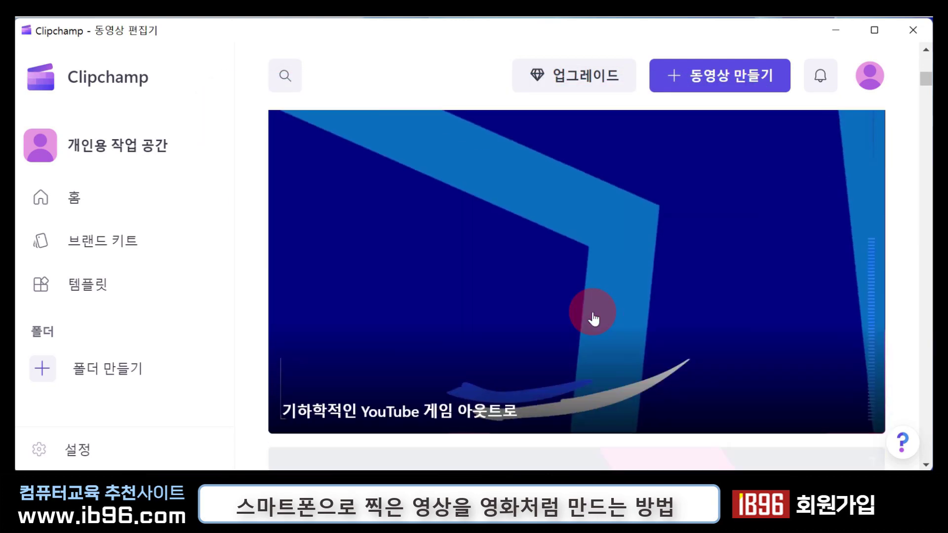
scroll(594, 319, "up", 1)
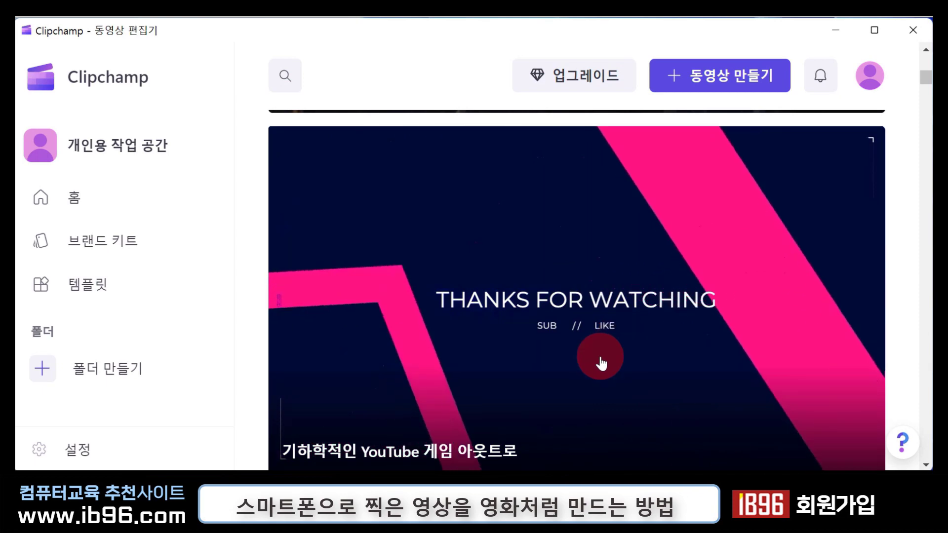
scroll(602, 361, "down", 6)
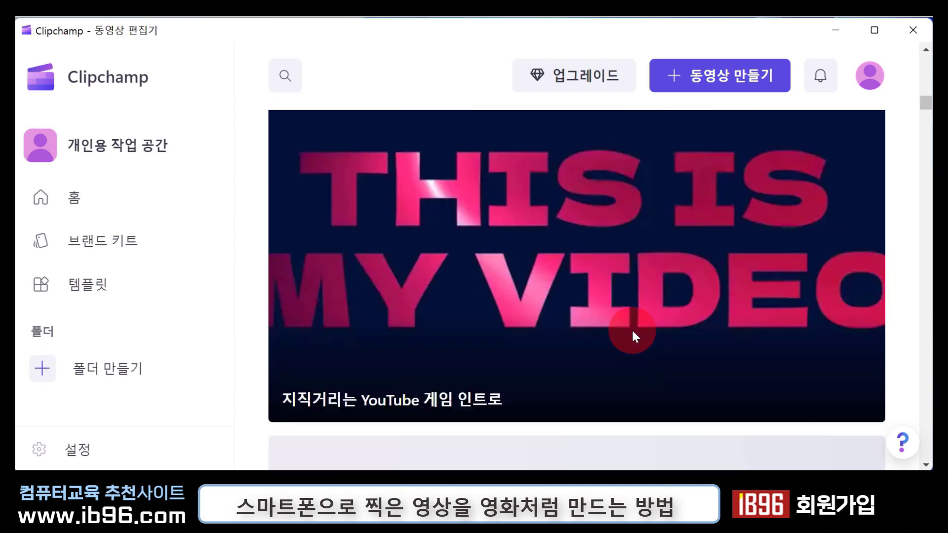
scroll(630, 296, "up", 10)
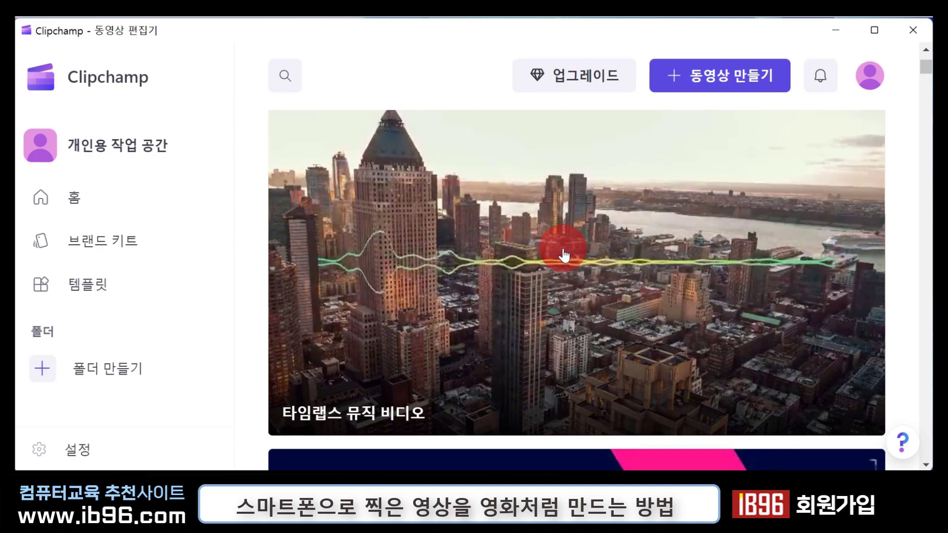
Preview the 타임랩스 뮤직 비디오 template, pause its playback and close the preview
left_click(564, 255)
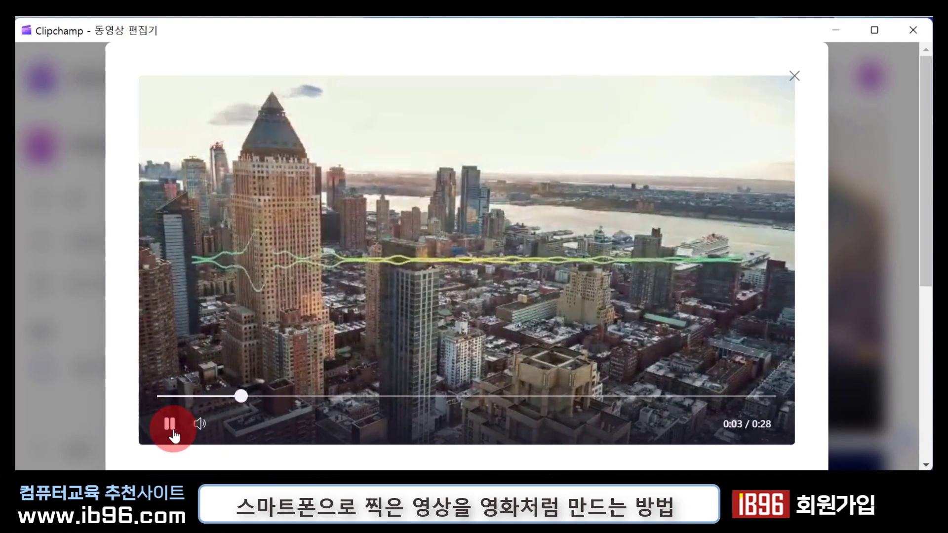
left_click(172, 428)
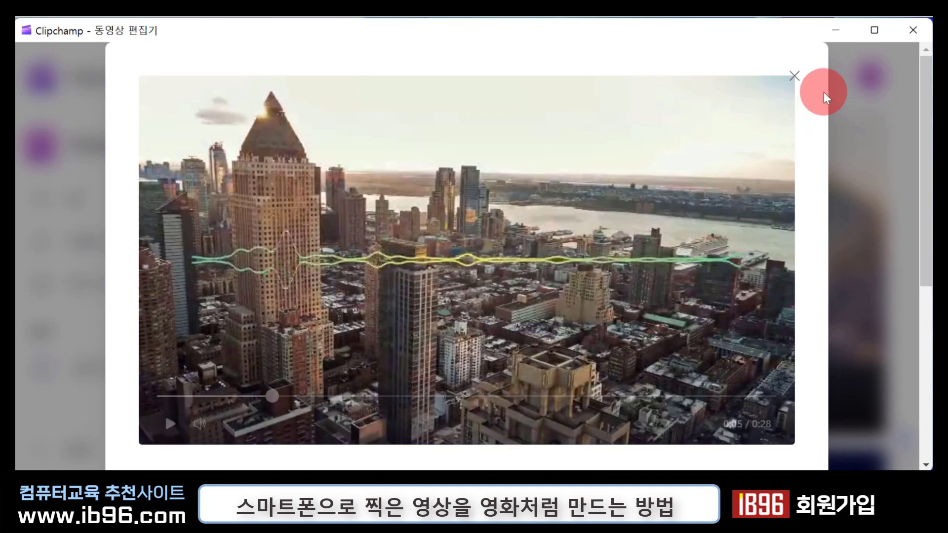
left_click(794, 75)
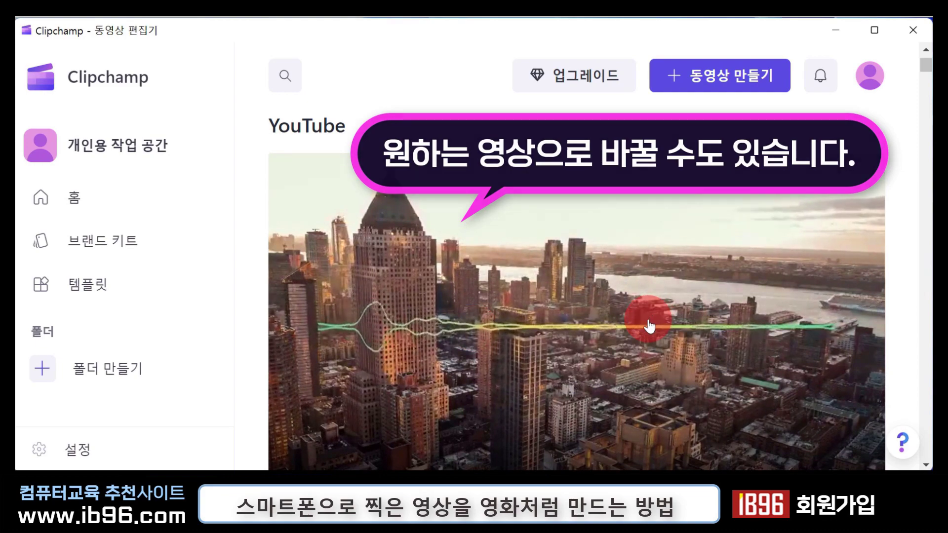
Examine the 기하학적인 YouTube 게임 아웃트로 templates in the YouTube collection
scroll(642, 321, "down", 5)
scroll(642, 306, "down", 2)
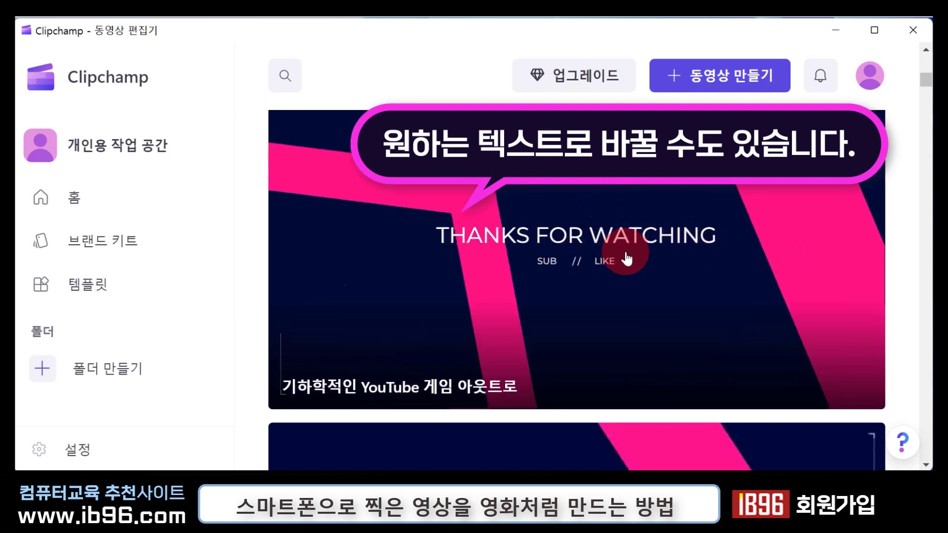
scroll(629, 281, "up", 1)
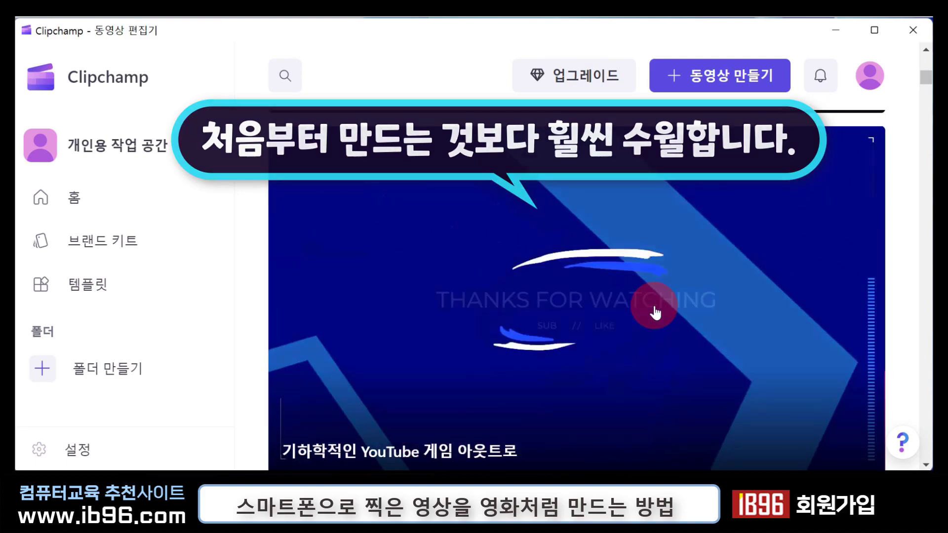
left_click_drag(922, 78, 887, 424)
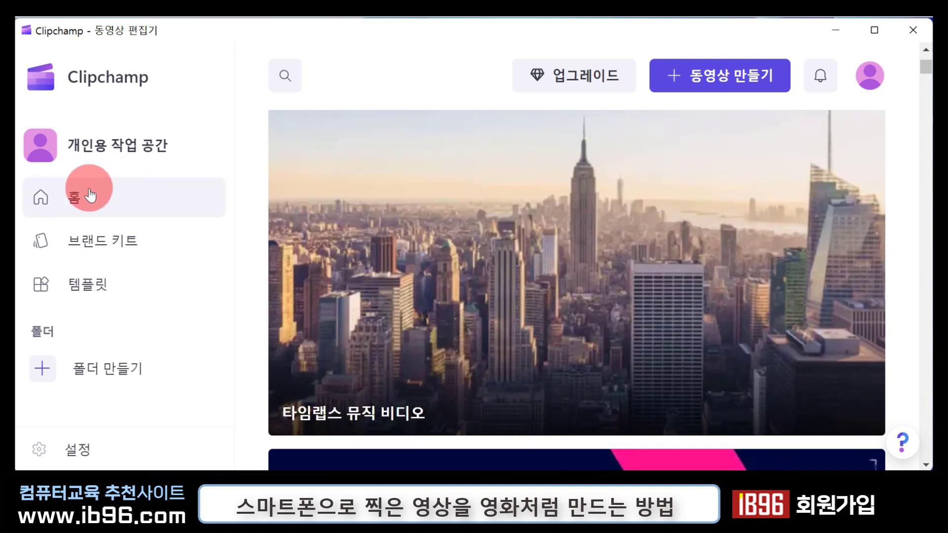
Return to the home page and view further template categories in the start-from-template row
left_click(74, 197)
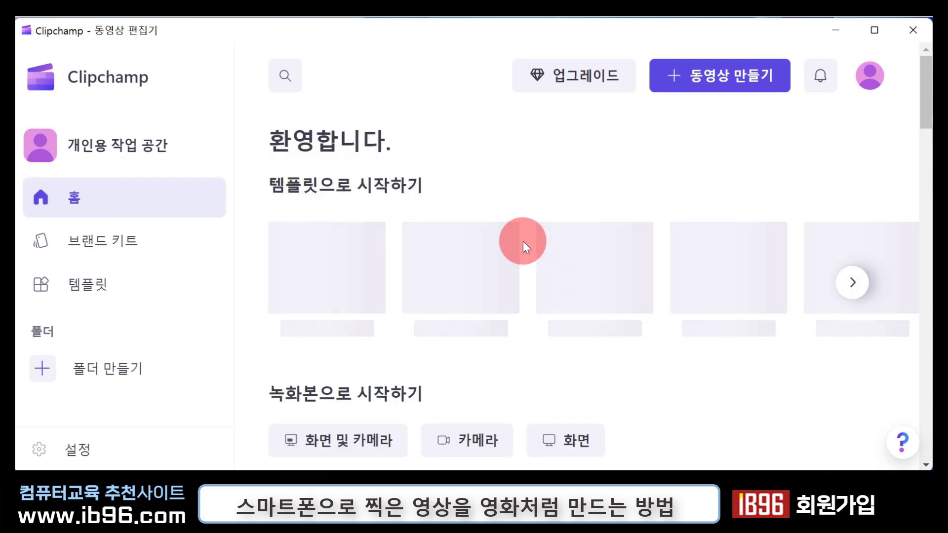
left_click(852, 282)
left_click(444, 275)
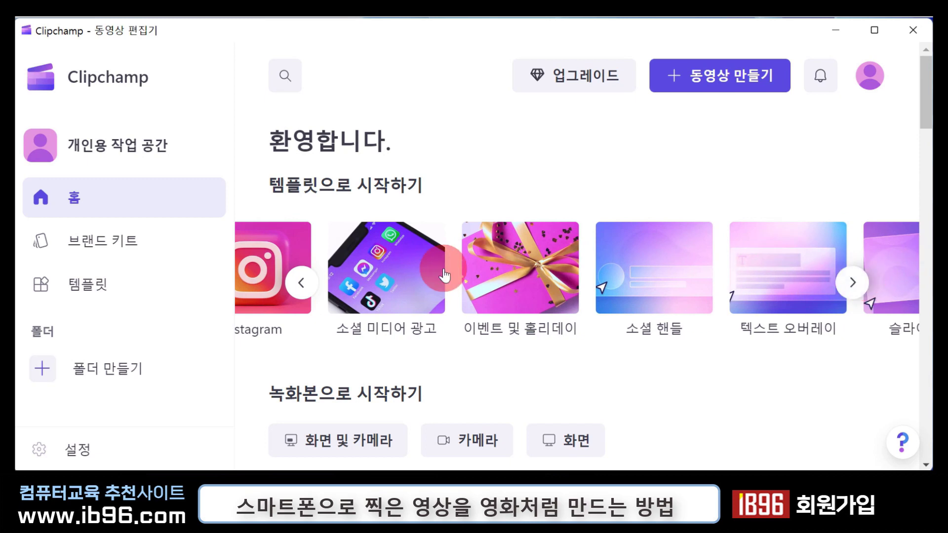
Open the screen-only recorder from the home page, minimise and restore the editor to check the desktop, and return home
scroll(545, 283, "down", 4)
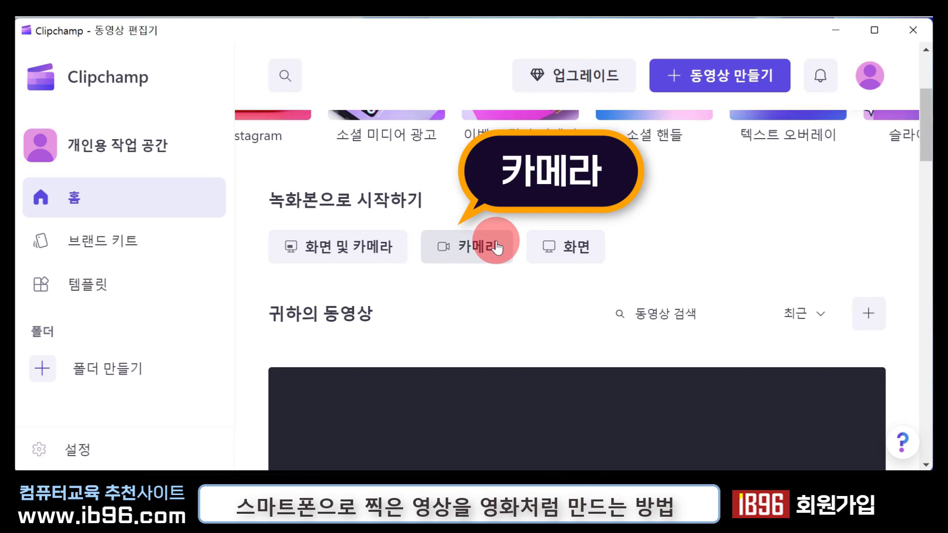
left_click(568, 250)
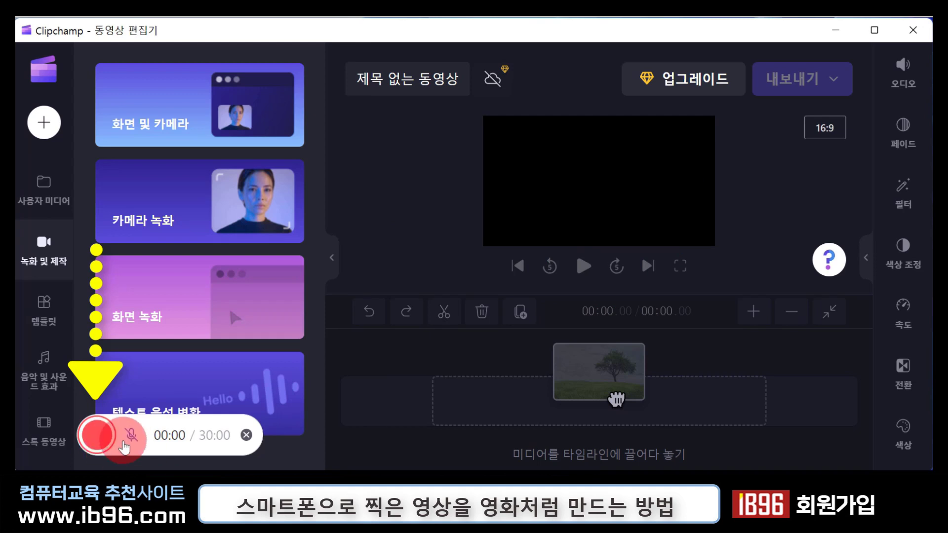
left_click(836, 30)
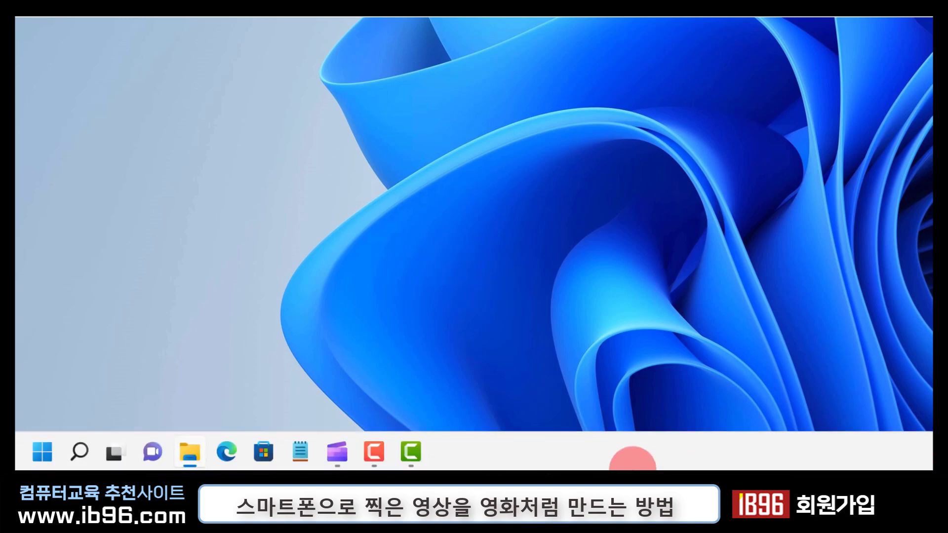
left_click(363, 449)
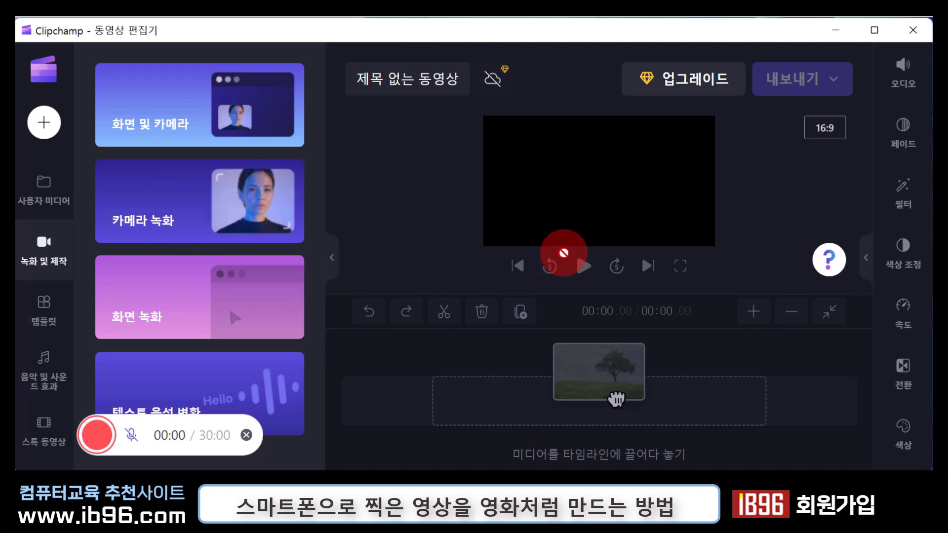
key("alt+Left")
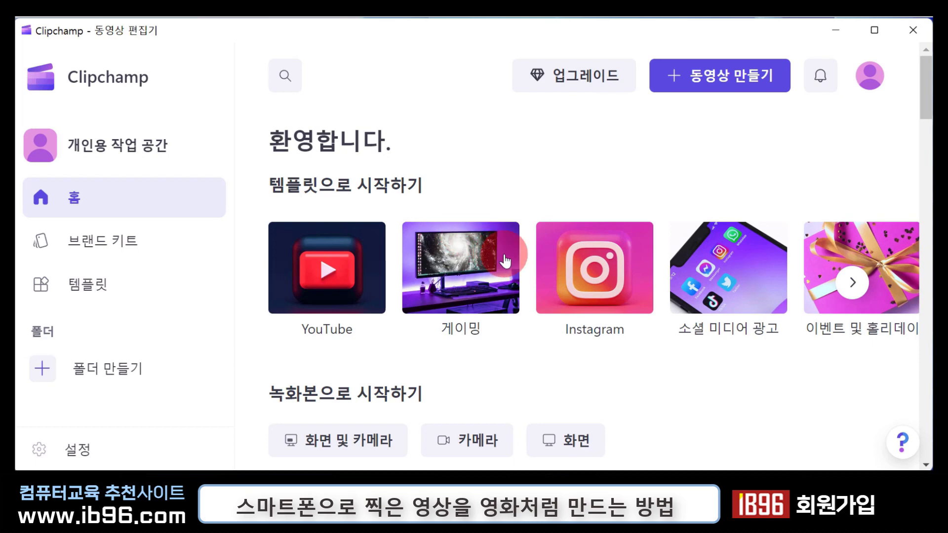
Examine the 귀하의 동영상 section of the home page, including its video search and the untitled project
scroll(501, 253, "down", 8)
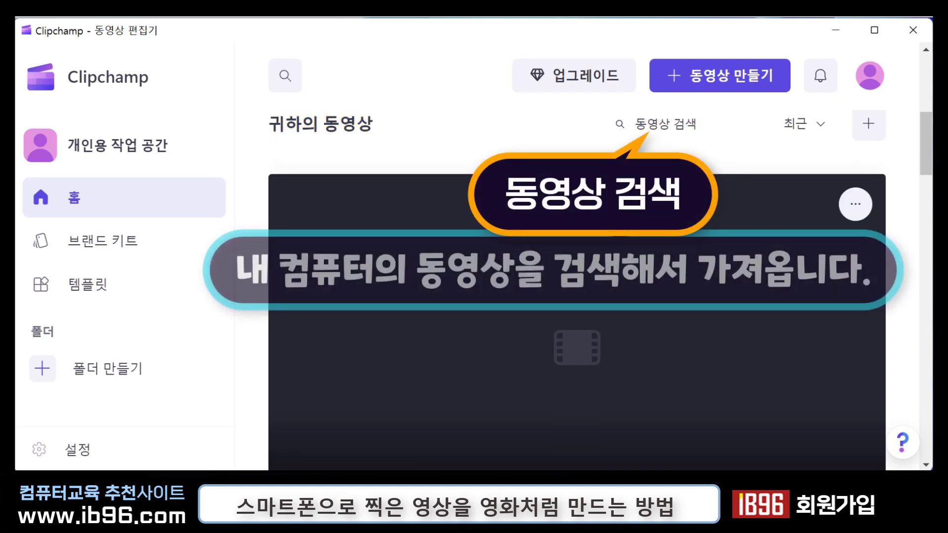
scroll(686, 224, "up", 1)
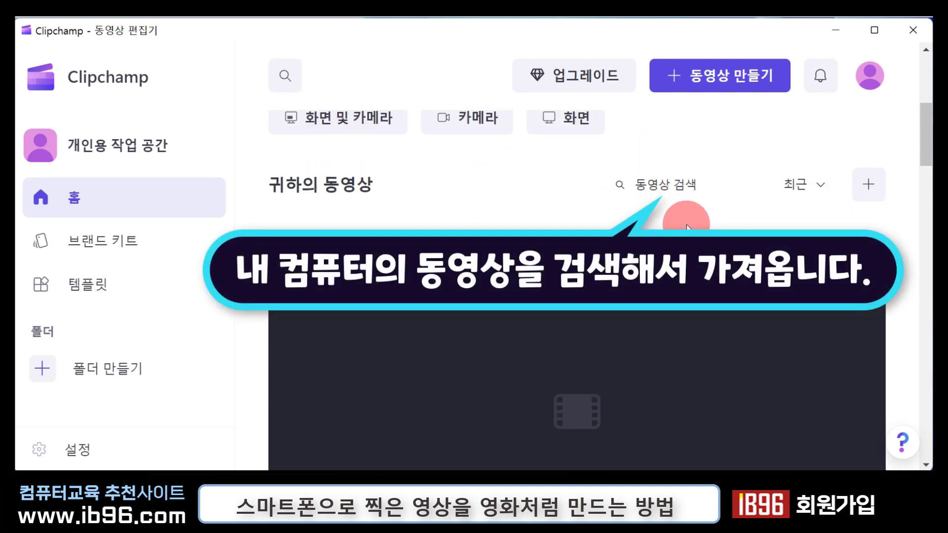
scroll(577, 290, "down", 2)
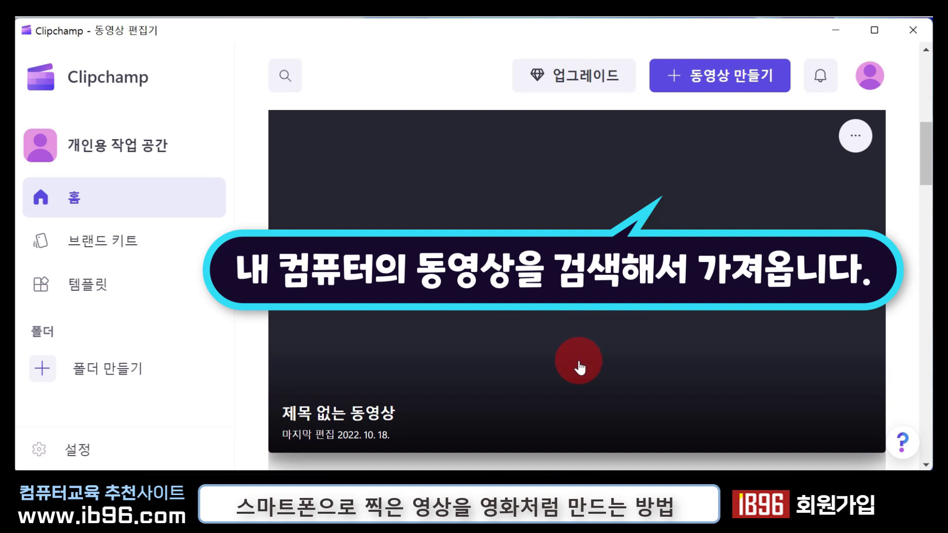
Look through the saved videos on the home page, open 생일을 추억하는 슬라이드쇼 and play its preview
scroll(581, 361, "down", 5)
scroll(582, 361, "down", 5)
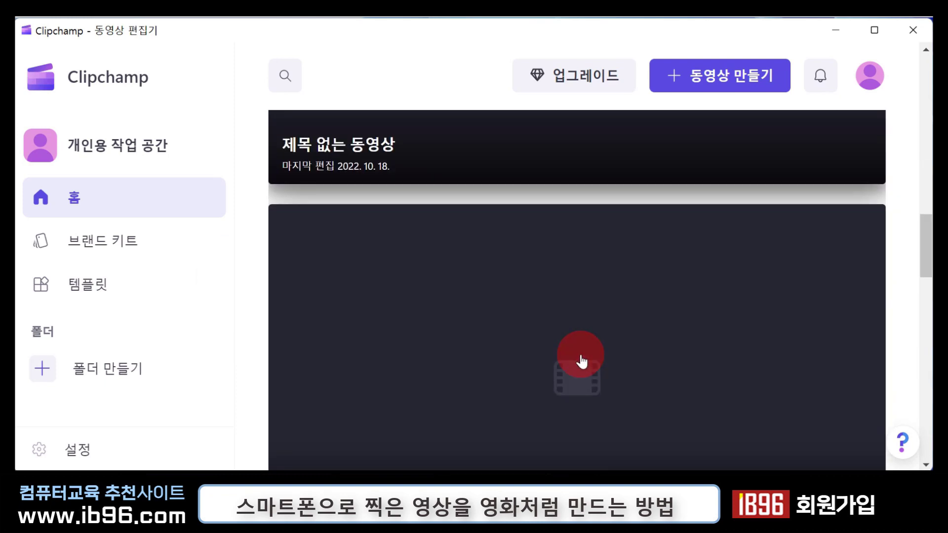
scroll(582, 361, "down", 3)
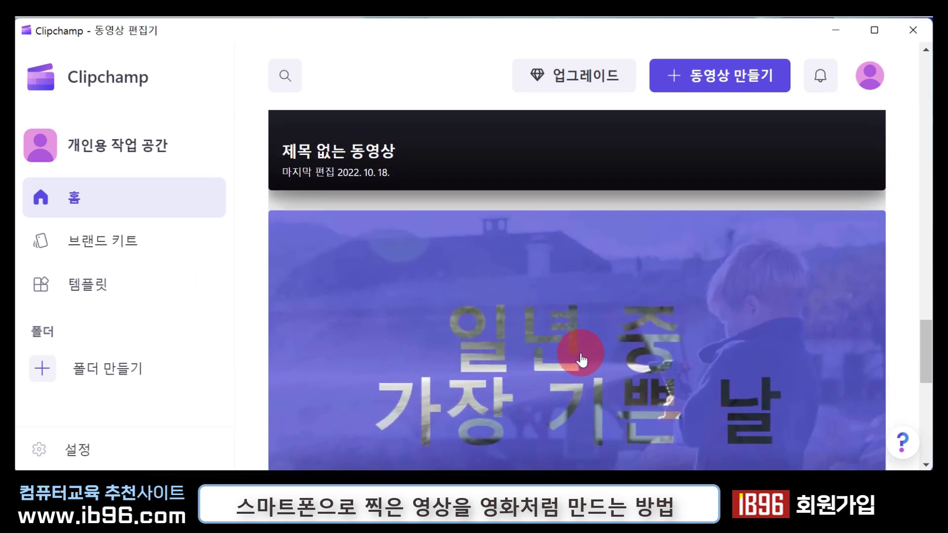
scroll(582, 361, "down", 3)
scroll(582, 361, "up", 2)
scroll(581, 360, "down", 1)
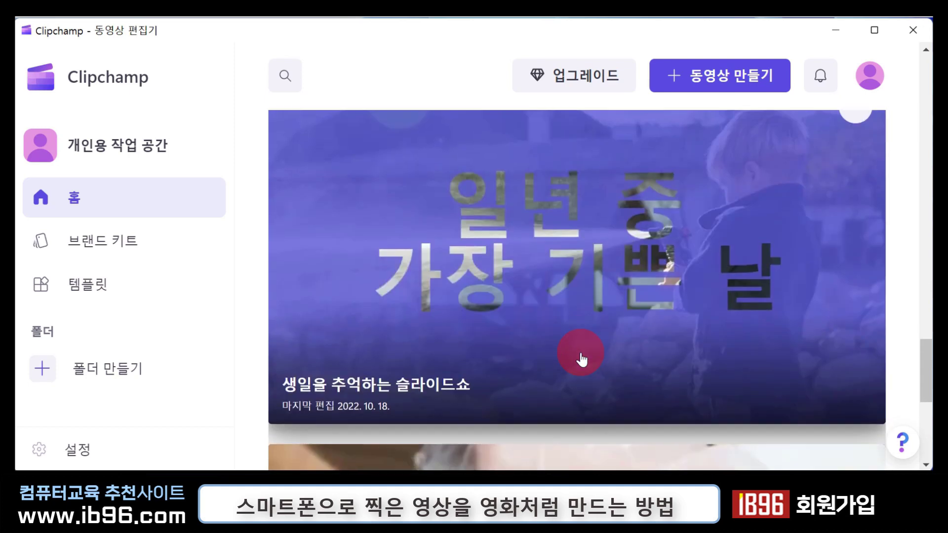
left_click(606, 255)
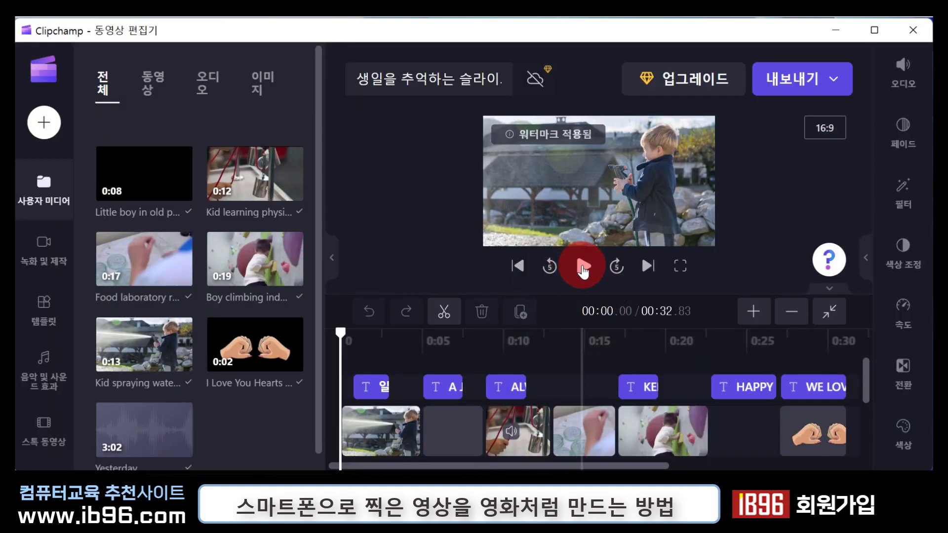
left_click(583, 268)
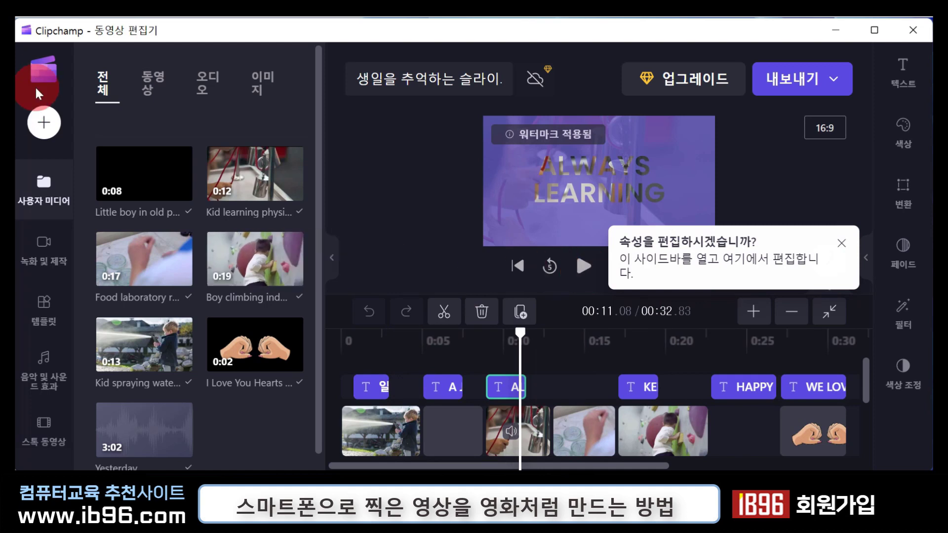
Return from the slideshow project to the home page and view its saved videos and start options
left_click(42, 75)
left_click(117, 133)
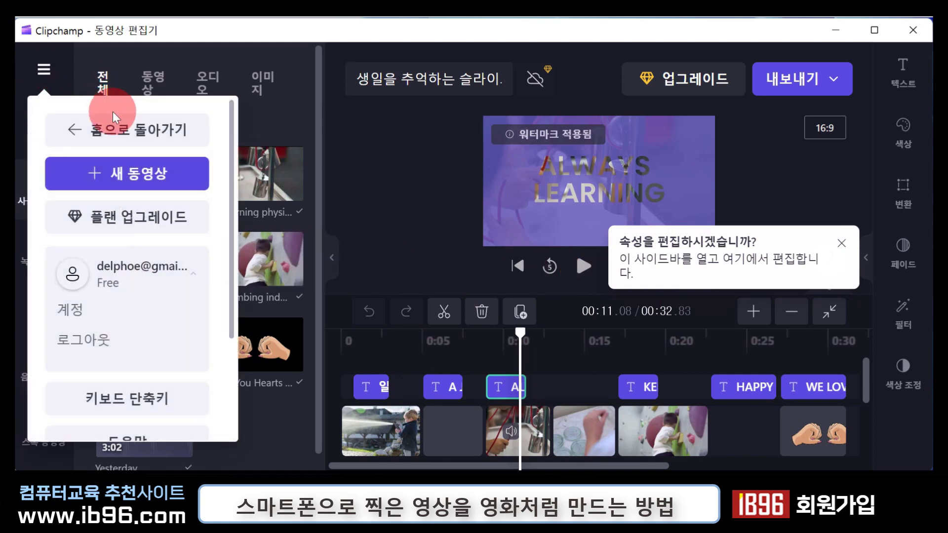
scroll(494, 408, "down", 5)
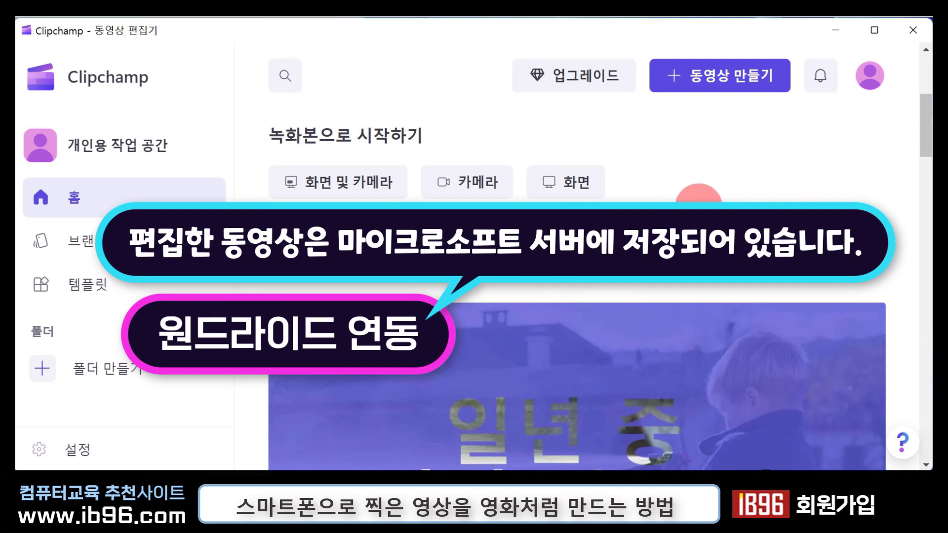
scroll(680, 210, "up", 5)
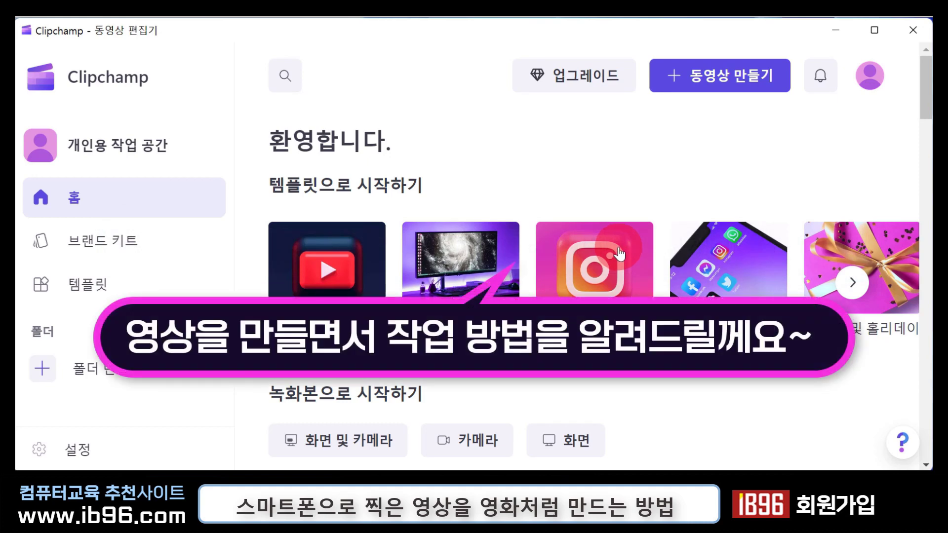
Create a new video and view the 동영상, 오디오 and 이미지 categories of its media library
left_click(690, 77)
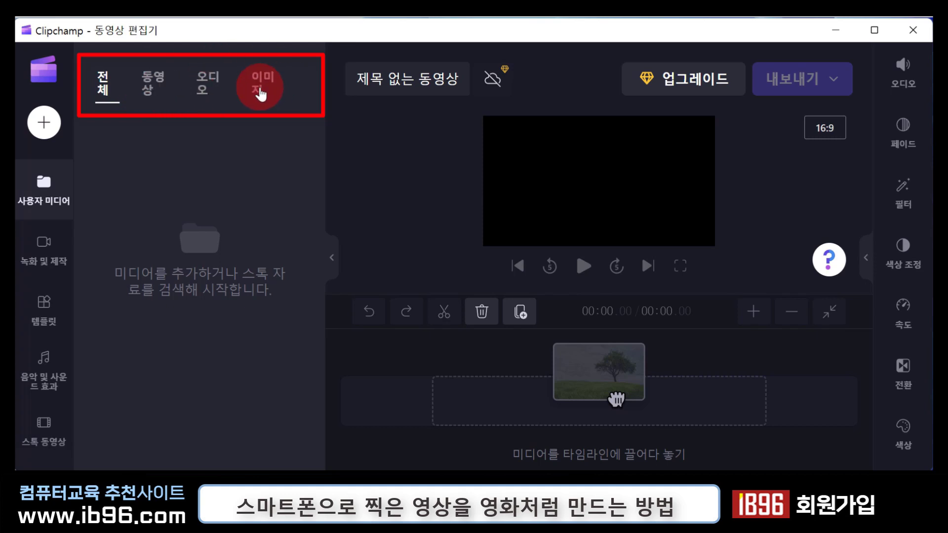
left_click(150, 92)
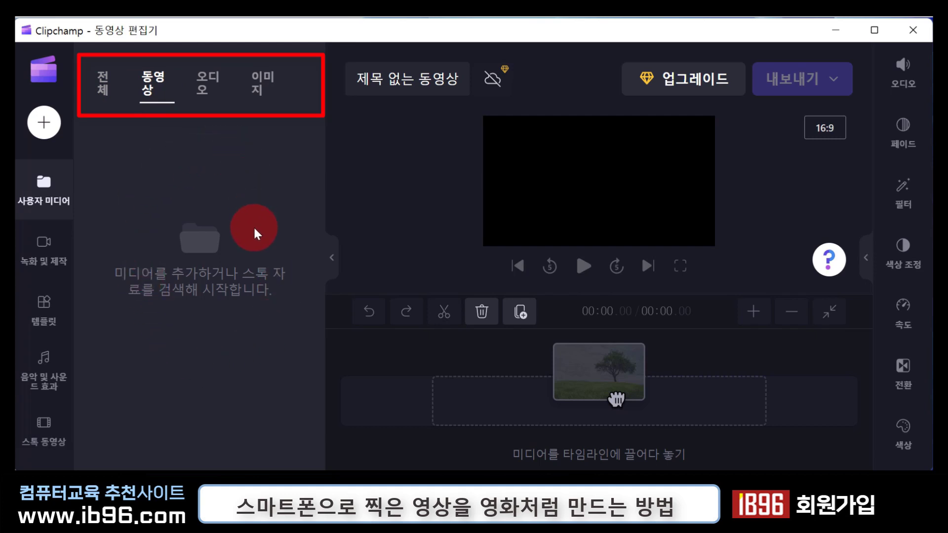
left_click(206, 90)
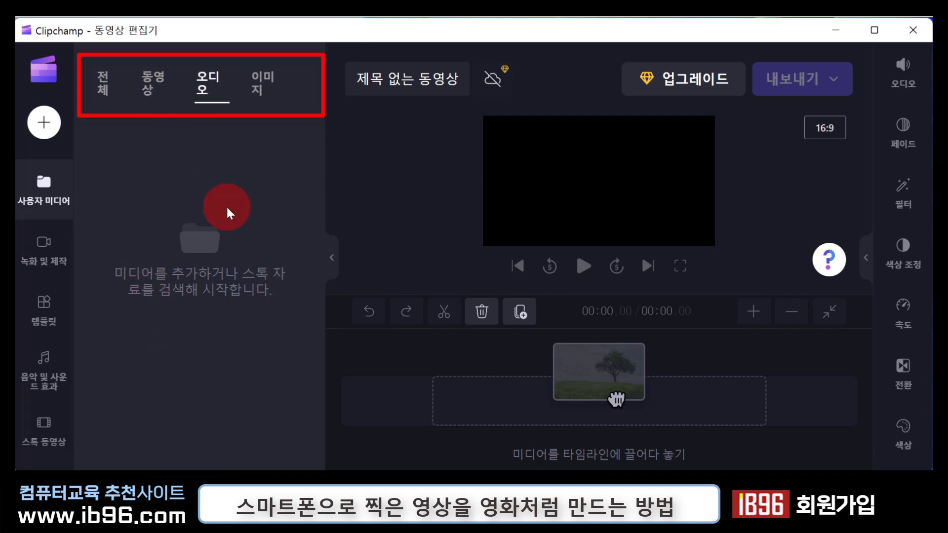
left_click(276, 90)
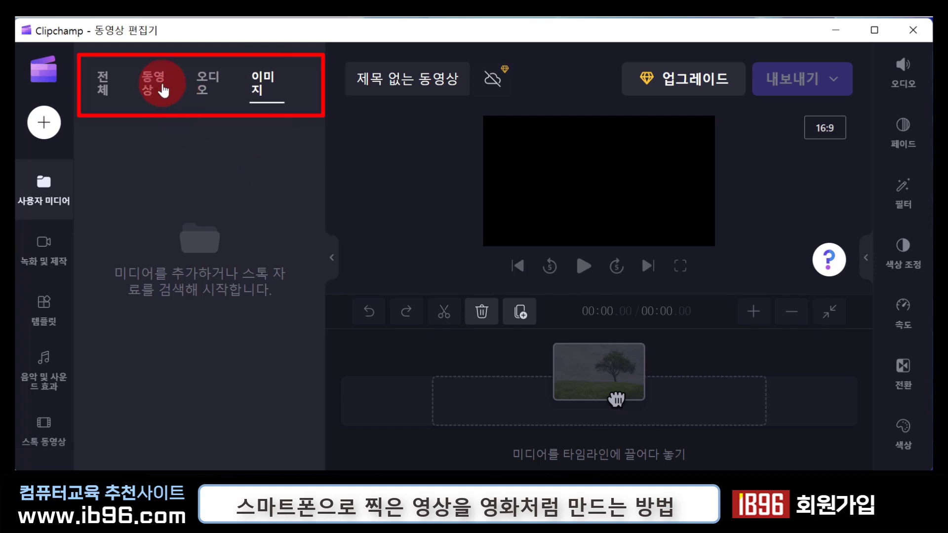
left_click(152, 85)
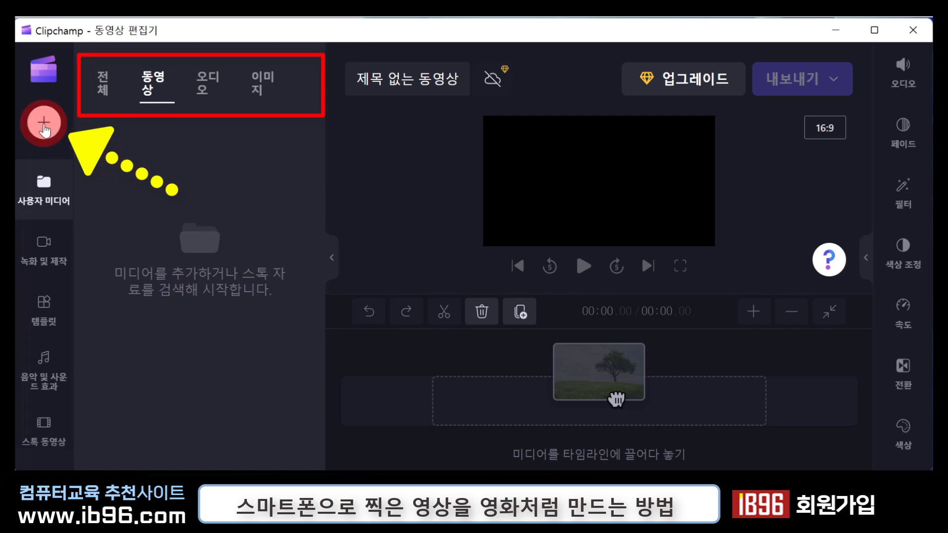
Import the video file 20220825_171357 from the desktop folder 20220825 into the project's media
left_click(44, 126)
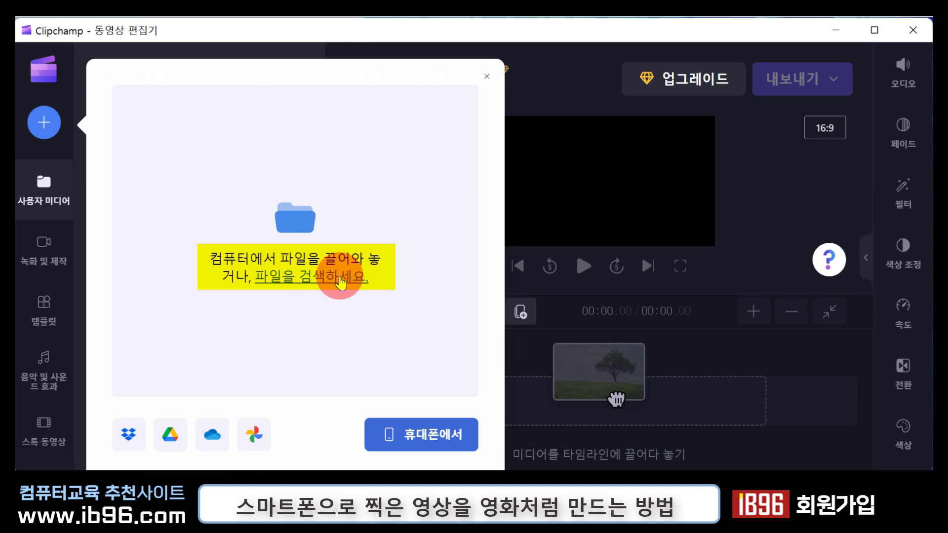
left_click(341, 281)
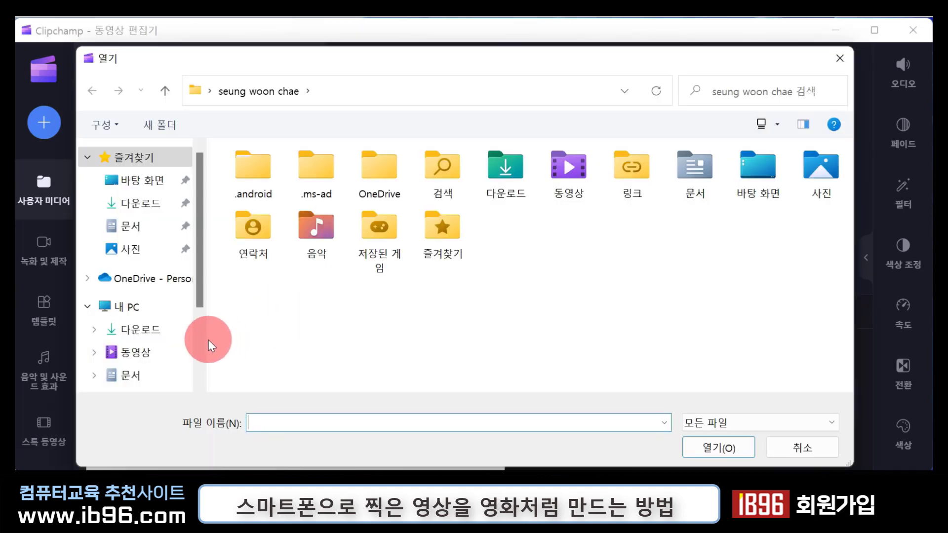
left_click(144, 190)
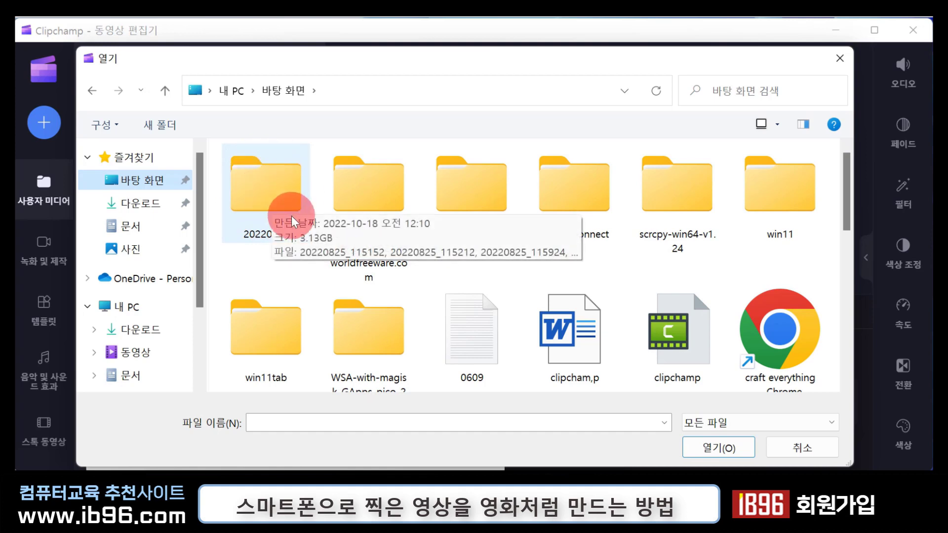
double_click(266, 185)
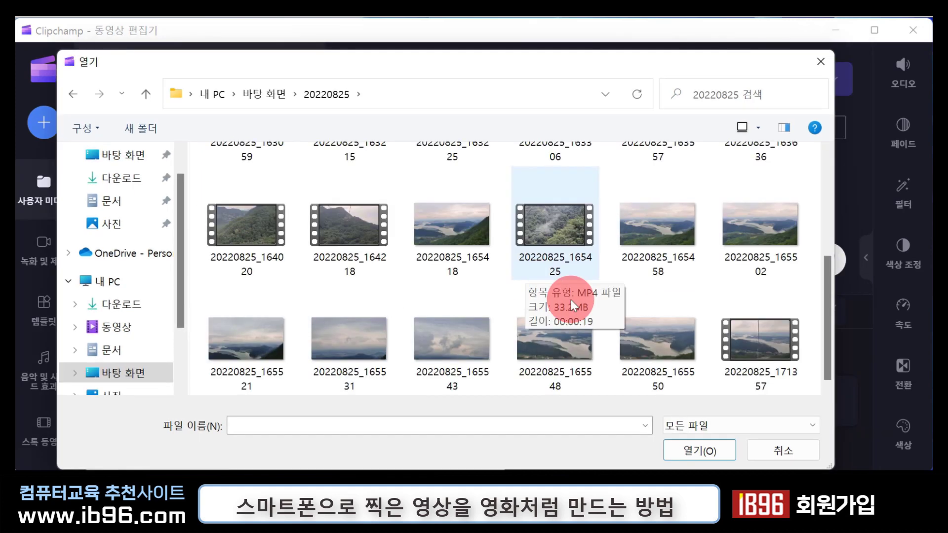
left_click(781, 350)
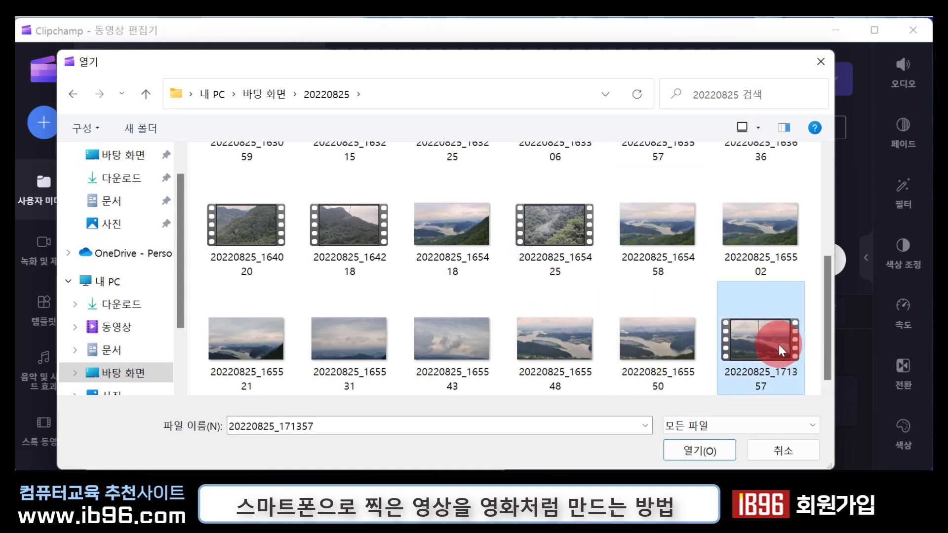
left_click(721, 451)
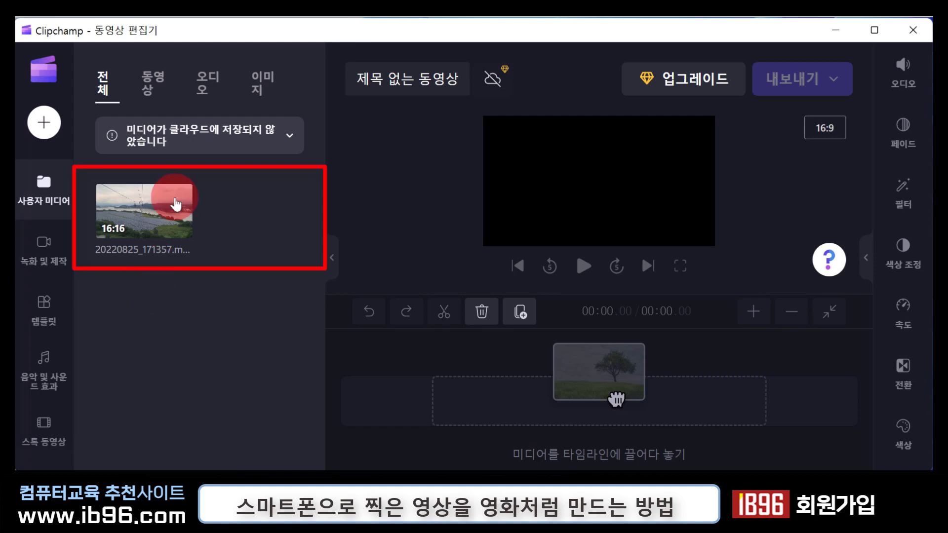
Check the media library by 동영상, 오디오 and 이미지 category, and return to showing all media
left_click(158, 88)
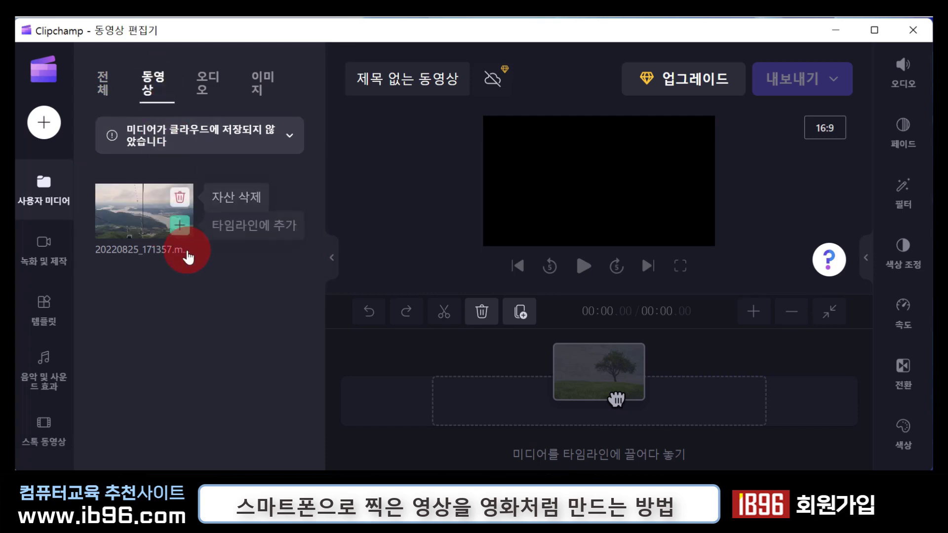
left_click(217, 81)
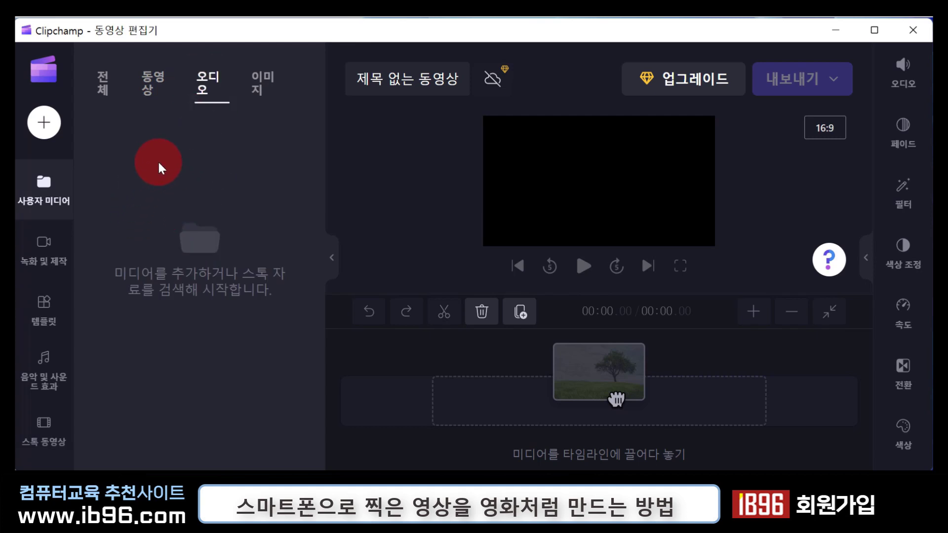
left_click(262, 101)
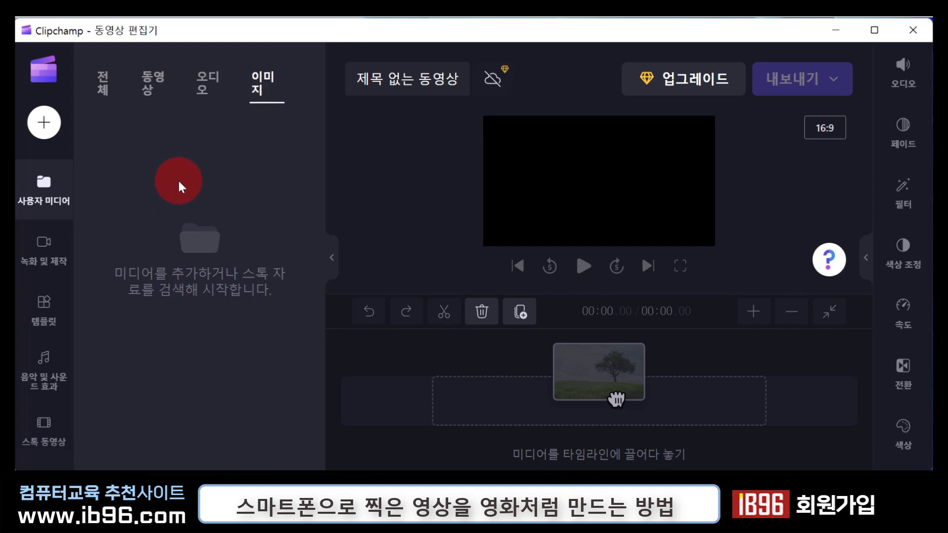
left_click(153, 88)
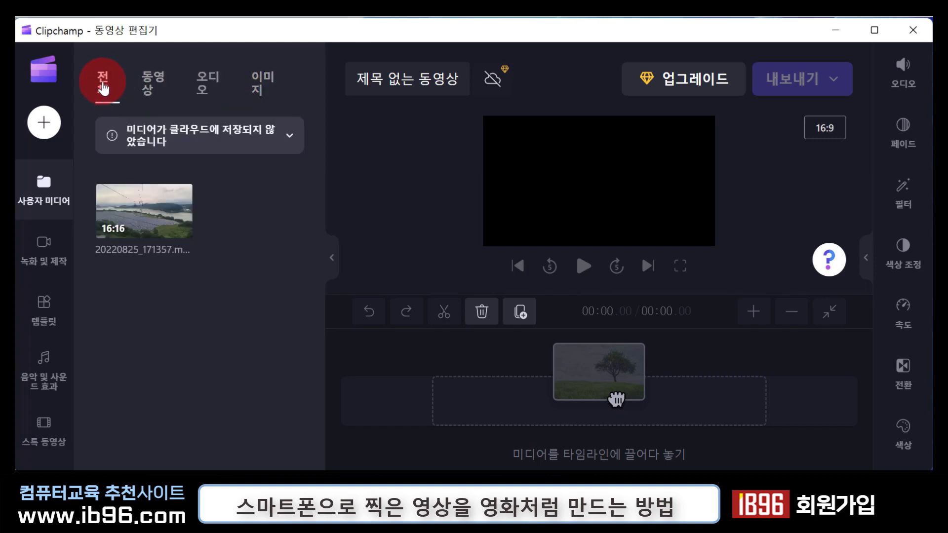
left_click(114, 209)
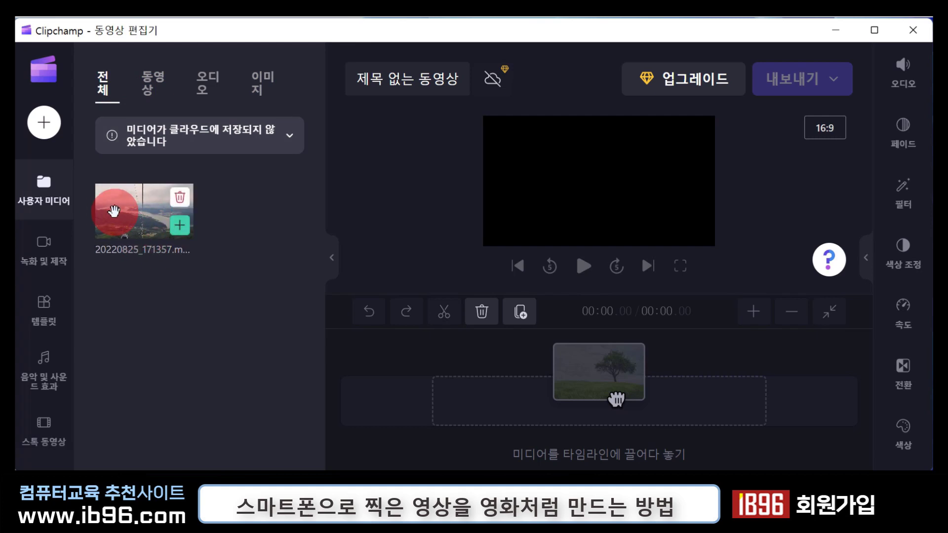
left_click(132, 303)
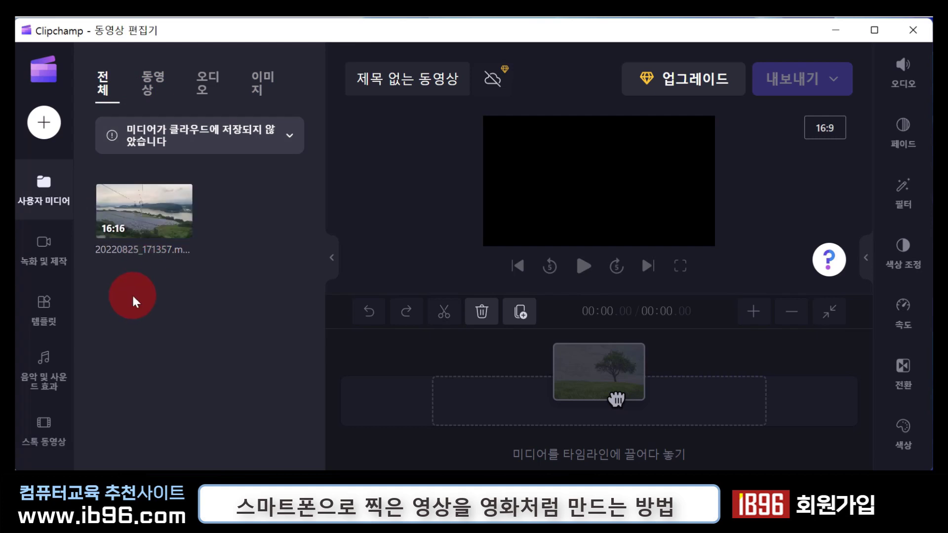
Add the imported 20220825_171357 video to the timeline and move the playhead to the start of the clip
mouse_move(144, 217)
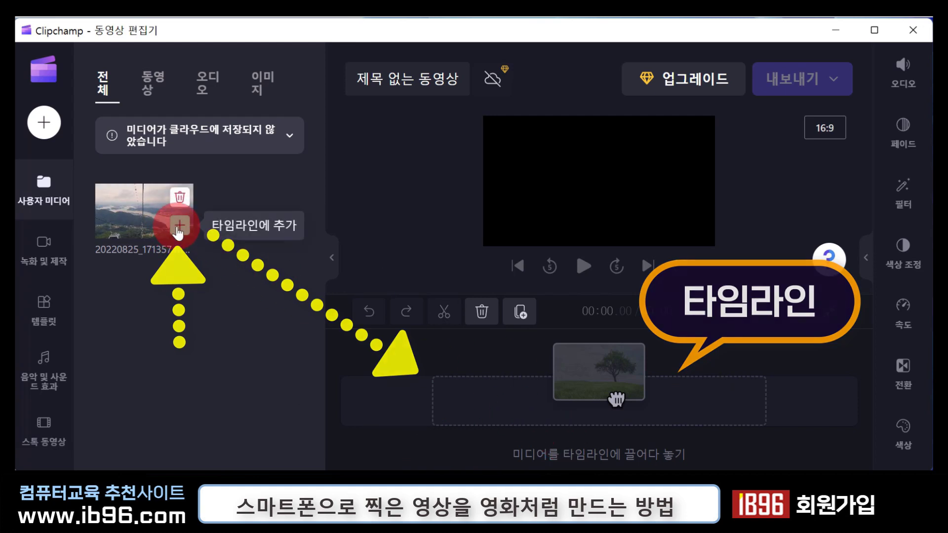
left_click(179, 226)
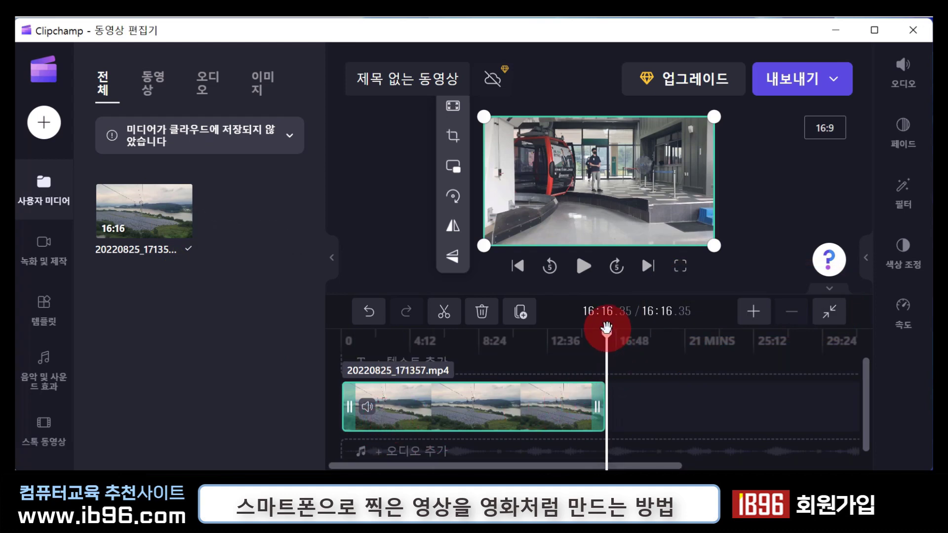
left_click_drag(607, 328, 334, 423)
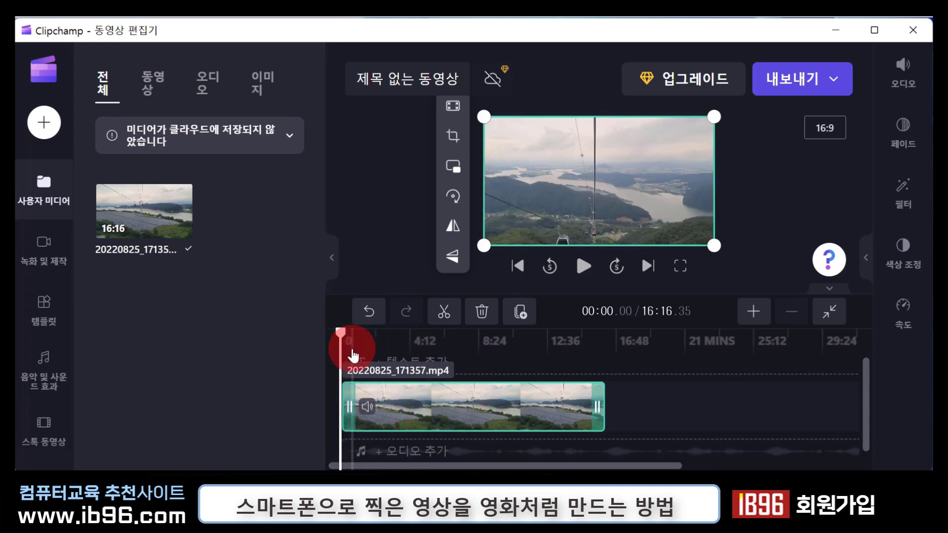
left_click_drag(340, 332, 316, 377)
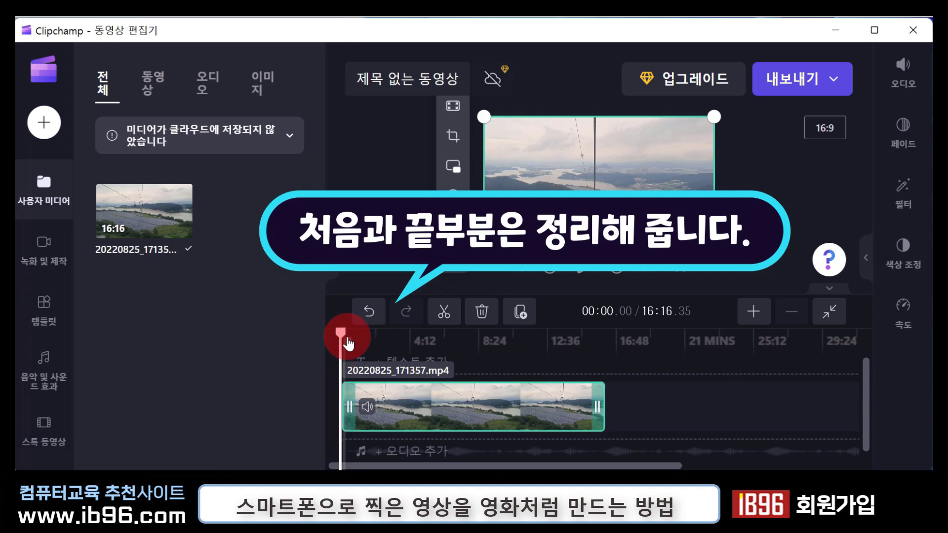
Scrub through the timeline clip to about 8:20, return near its start and preview the playback briefly
left_click_drag(340, 327, 477, 344)
right_click(588, 366)
left_click(626, 399)
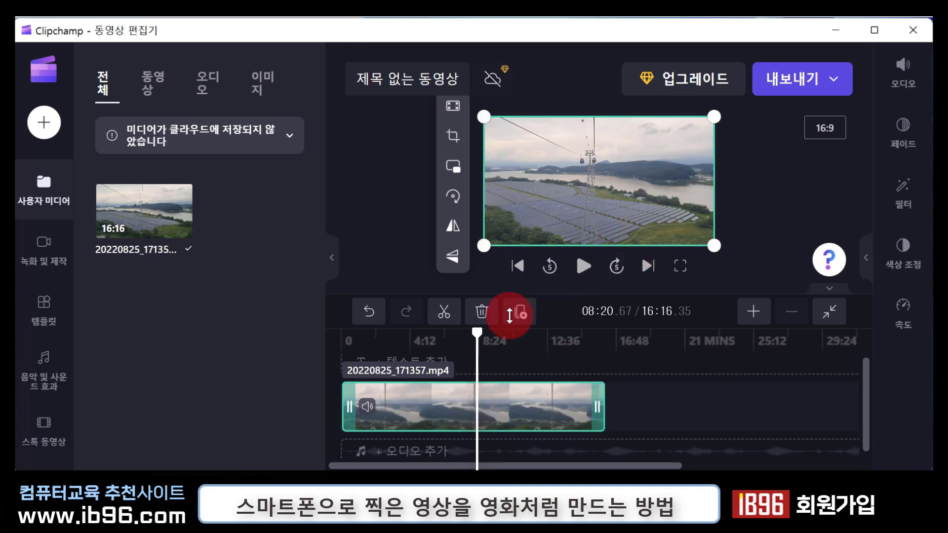
left_click_drag(477, 334, 345, 338)
left_click(586, 270)
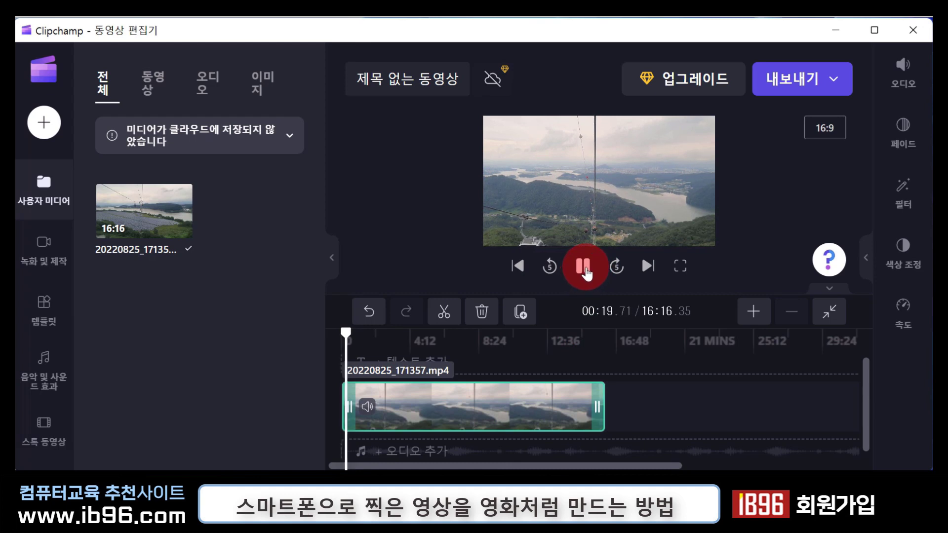
left_click(585, 269)
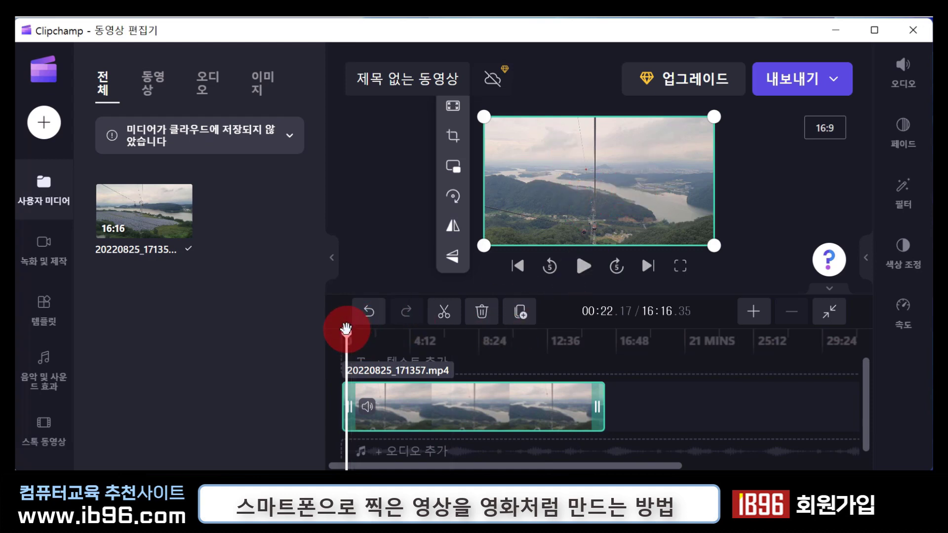
Trim the start of the timeline clip to the playhead at about 1:53, and move the playhead to about 2:00
left_click_drag(345, 332, 370, 335)
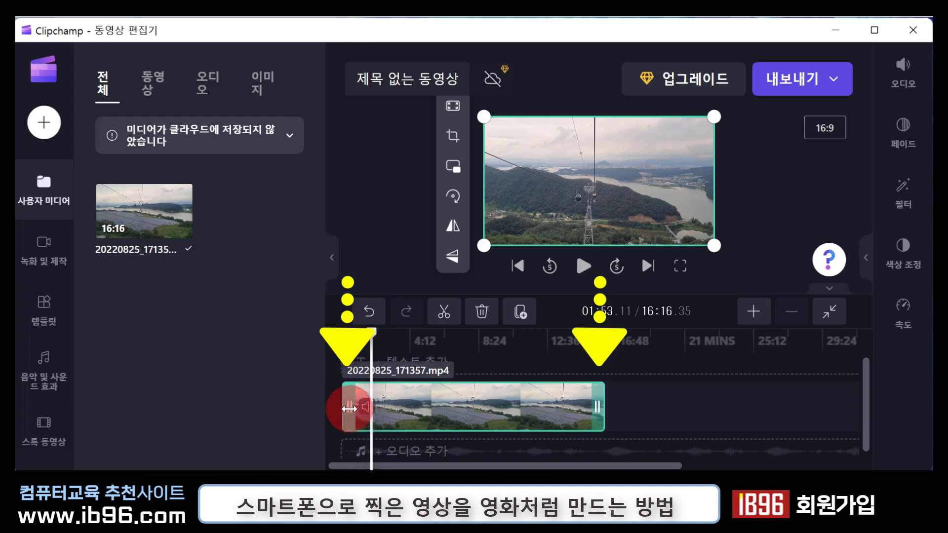
mouse_move(349, 409)
left_mouse_down()
mouse_move(476, 423)
mouse_move(381, 438)
mouse_move(403, 441)
mouse_move(387, 443)
mouse_move(376, 435)
left_mouse_up()
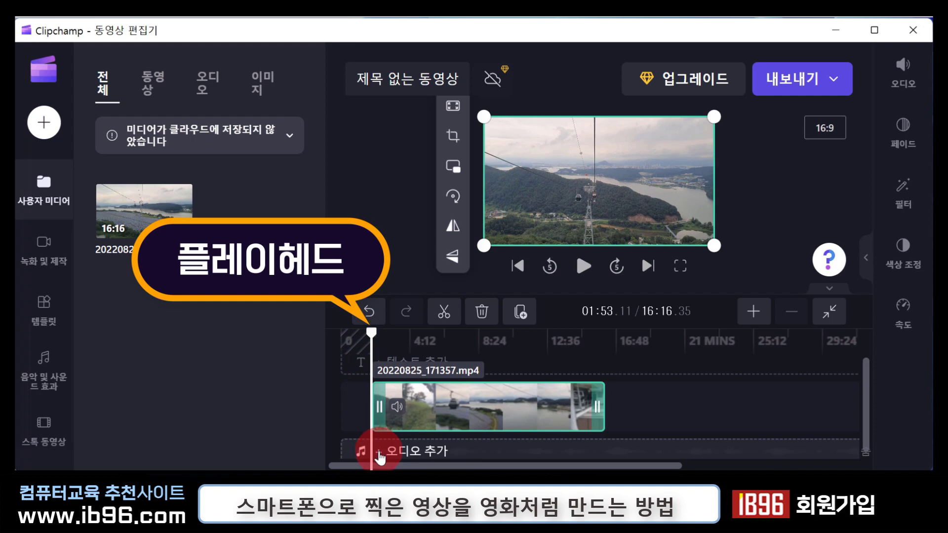
left_click_drag(371, 332, 372, 331)
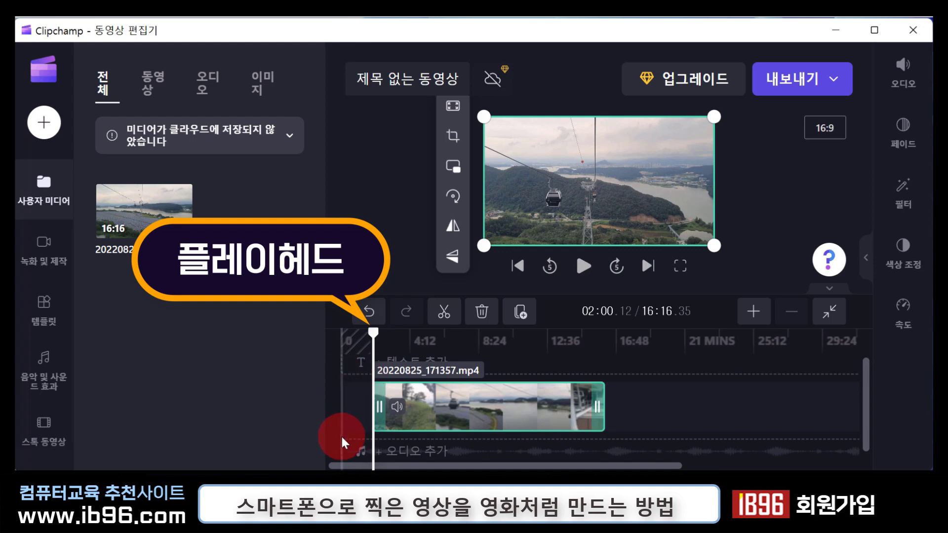
Move the trimmed clip to the start of the timeline and briefly preview it from 0:00
left_click_drag(373, 332, 336, 333)
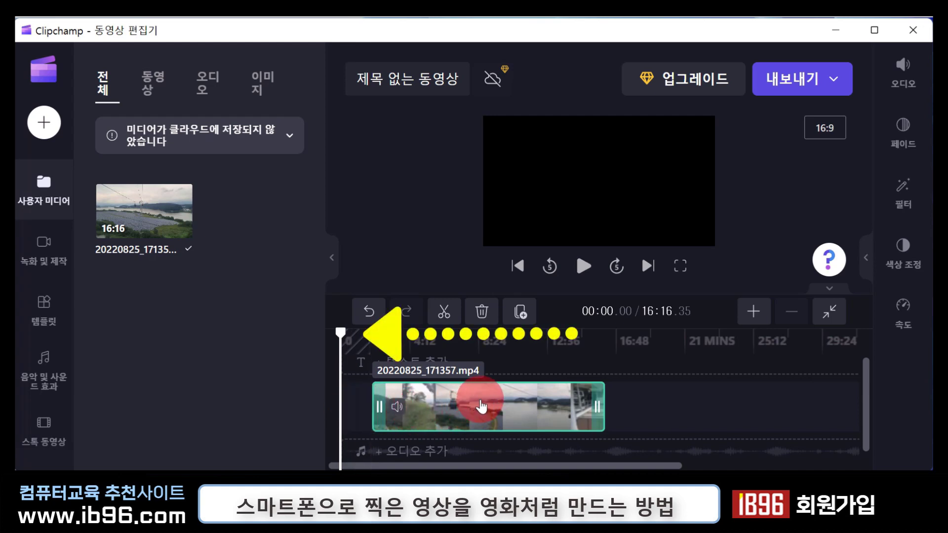
left_click_drag(478, 408, 407, 405)
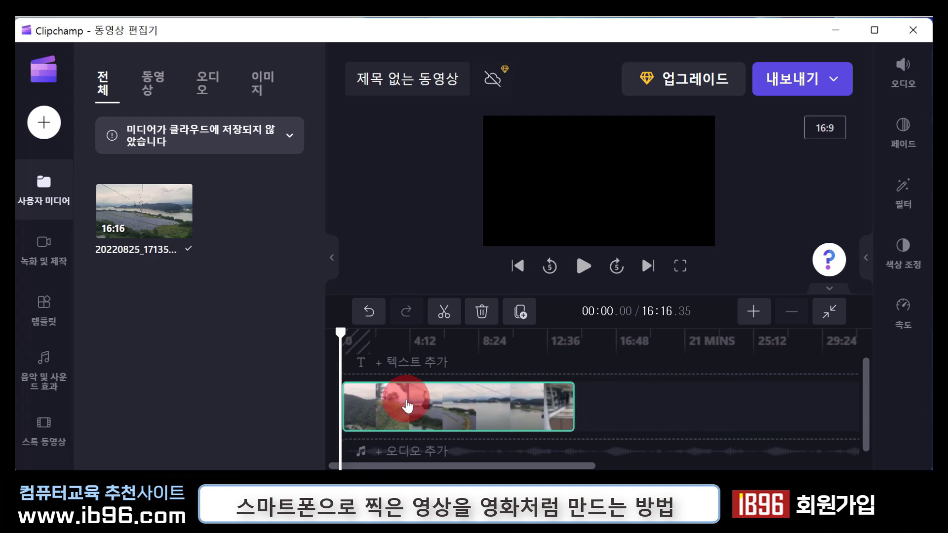
left_click(408, 414)
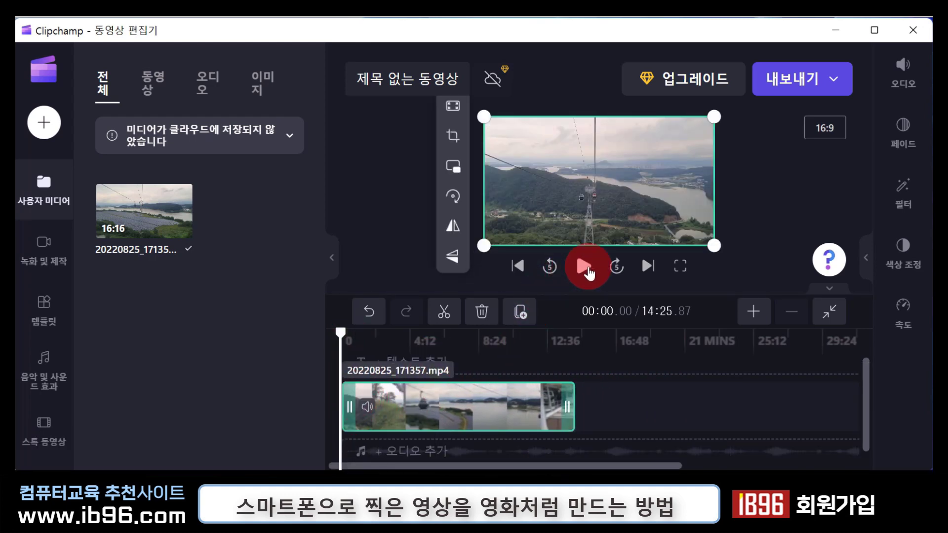
left_click(585, 268)
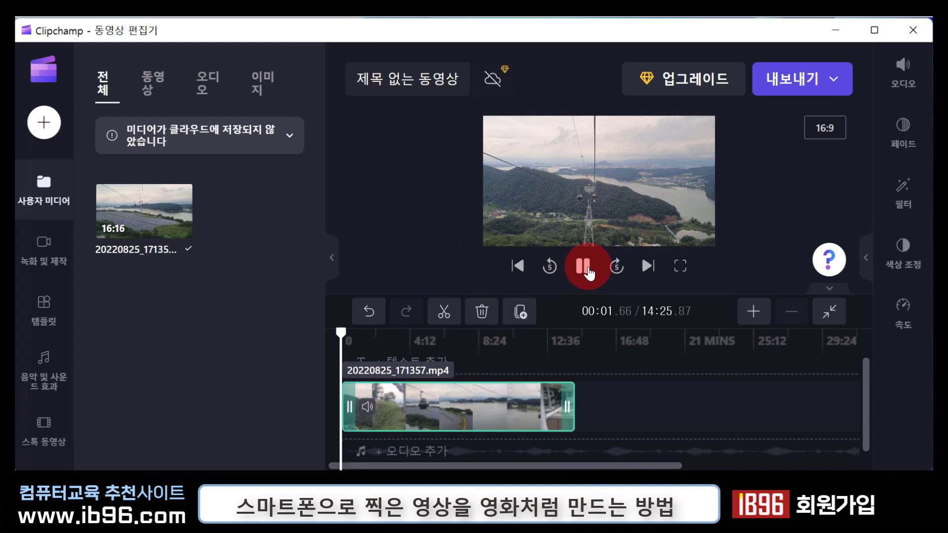
left_click(586, 269)
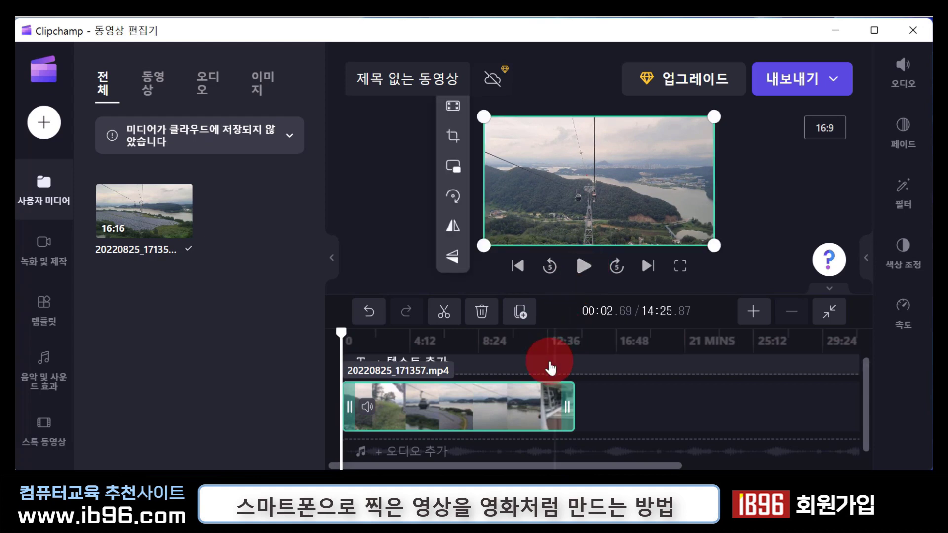
Trim the end of the timeline clip to the playhead at about 13:06, and nudge the playhead back to about 13:04
left_click_drag(352, 347, 554, 360)
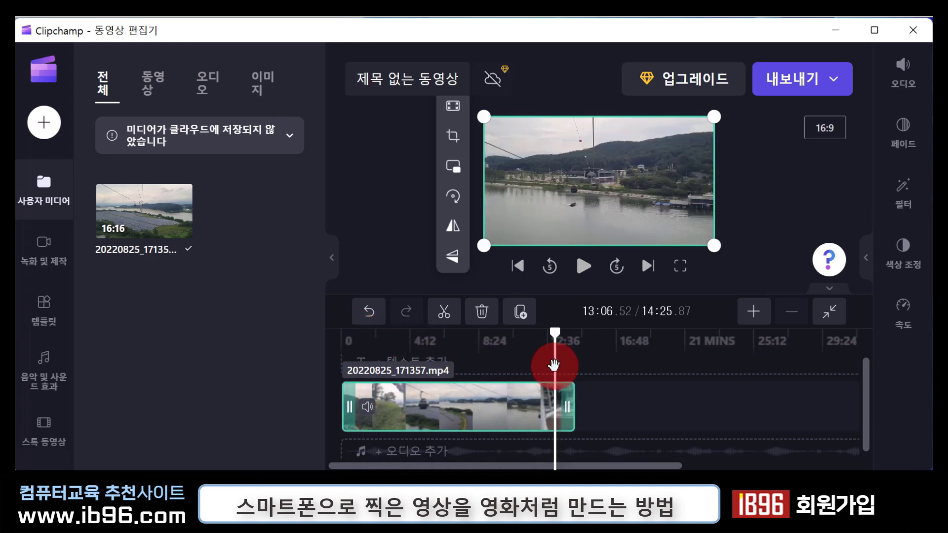
left_click_drag(571, 410, 551, 404)
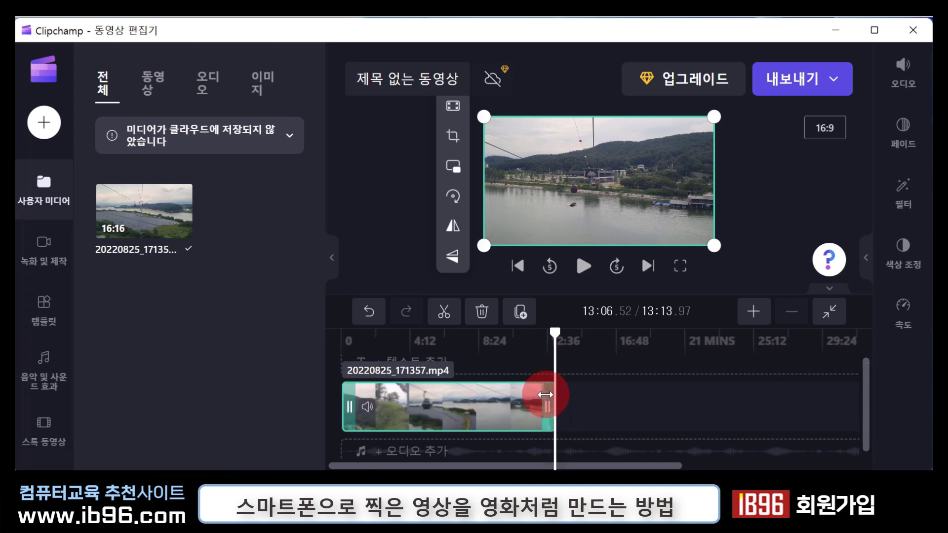
mouse_move(555, 332)
left_mouse_down()
mouse_move(544, 333)
mouse_move(555, 338)
left_mouse_up()
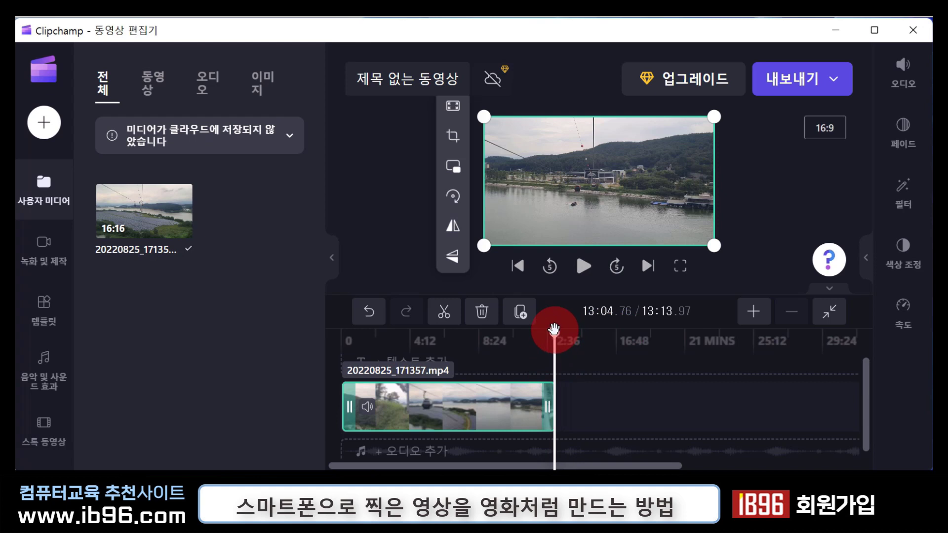
Mute the timeline clip and play it from past its middle, switching its sound back on and off to compare
left_click_drag(554, 329, 407, 354)
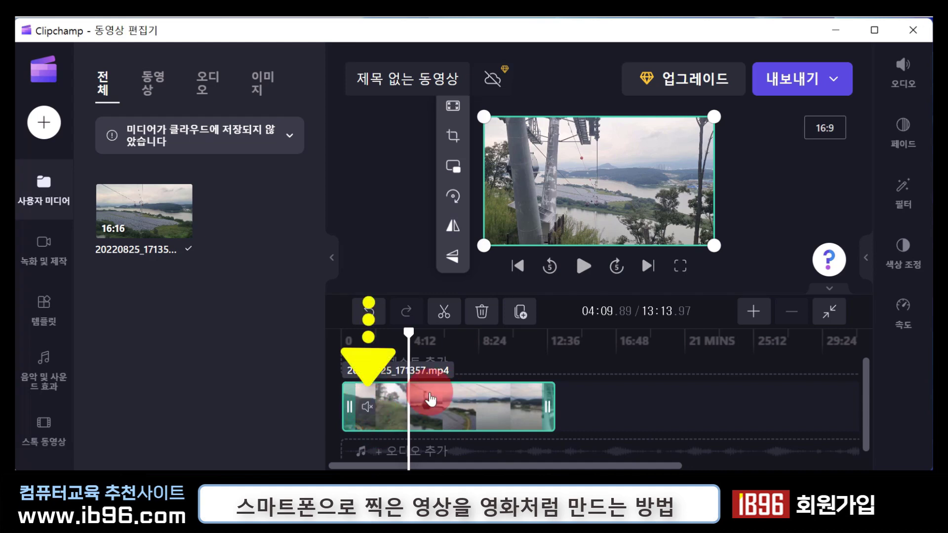
left_click_drag(402, 328, 443, 332)
left_click(585, 262)
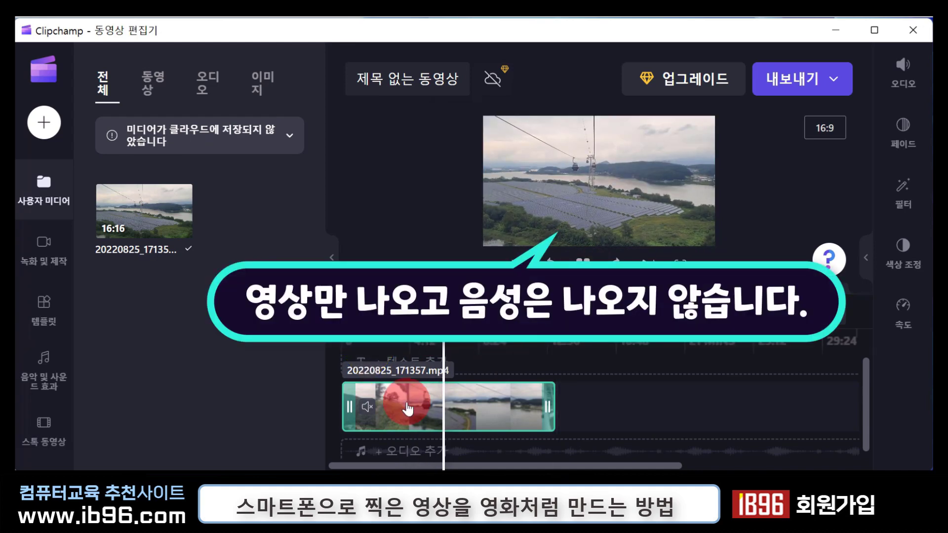
left_click(368, 406)
left_click(367, 407)
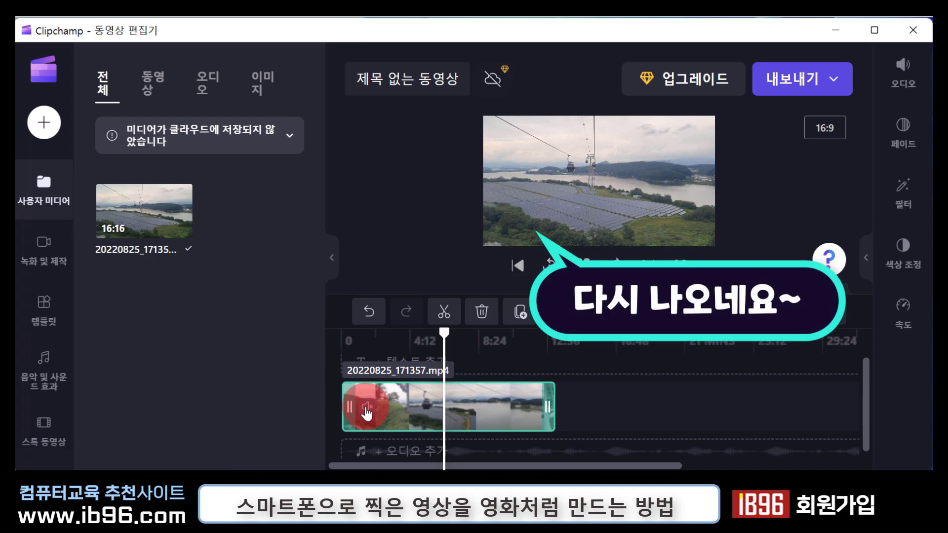
left_click(462, 413)
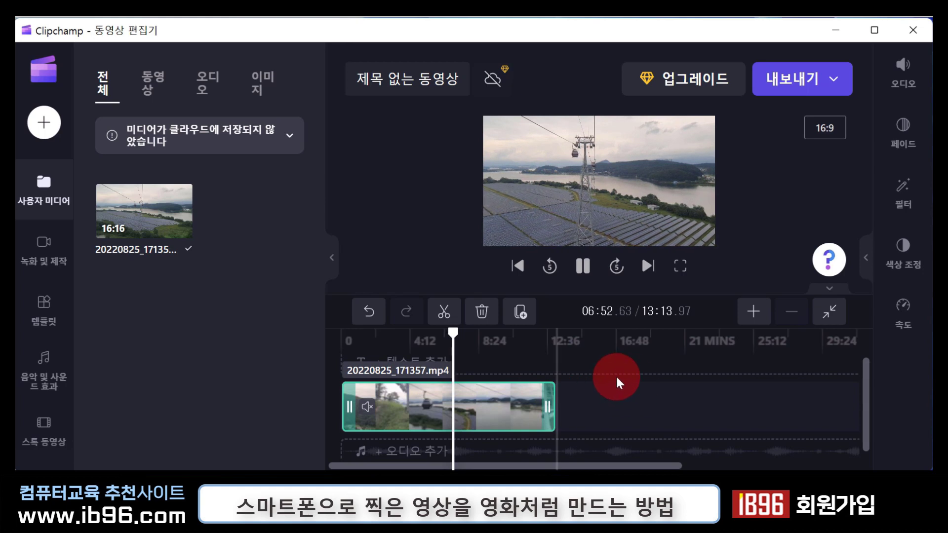
Split the muted timeline clip at about 4:22 and select the first of the two pieces
left_click(454, 394)
left_click(446, 316)
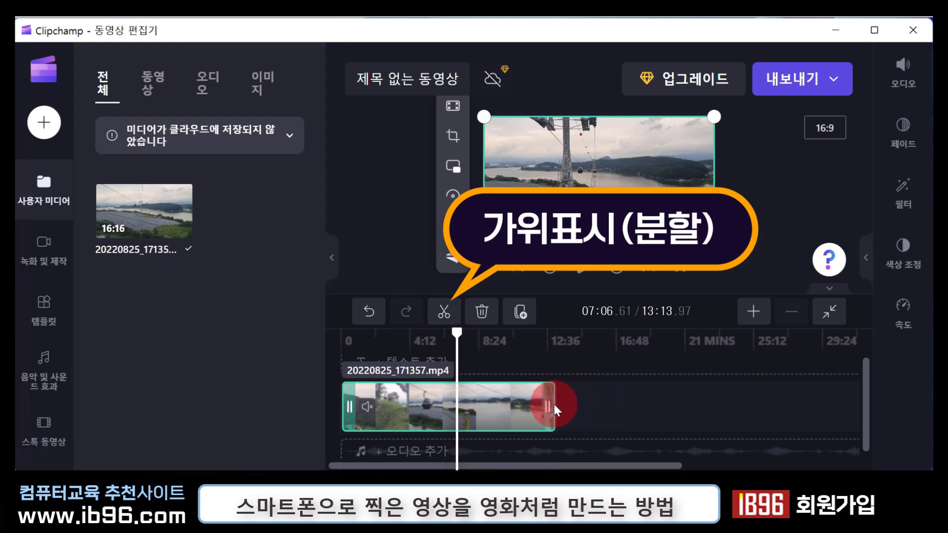
left_click_drag(457, 333, 396, 382)
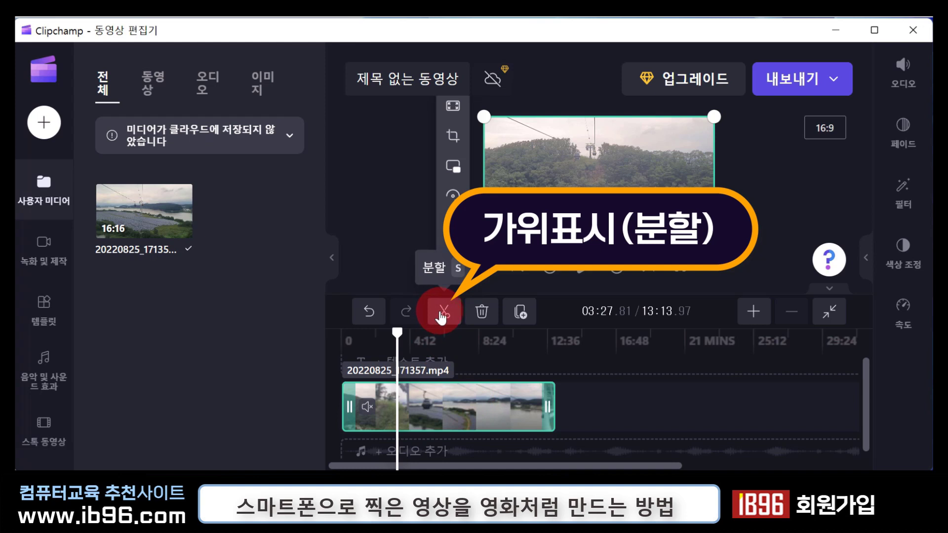
left_click_drag(396, 333, 410, 350)
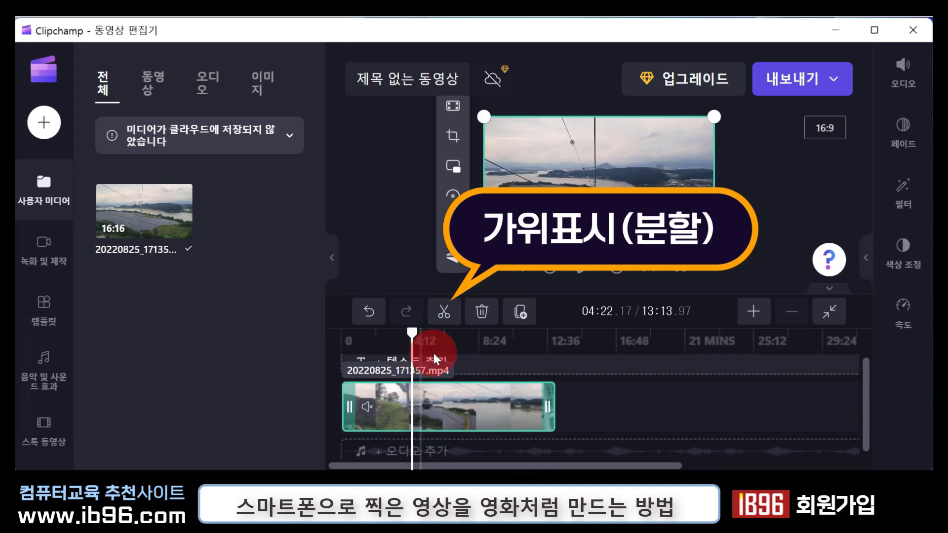
left_click(444, 312)
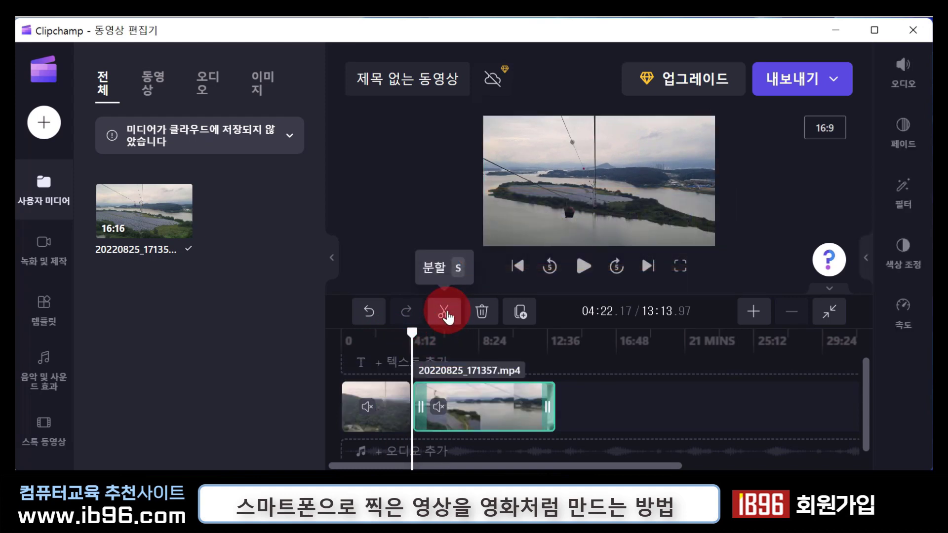
left_click(388, 410)
left_click(381, 411)
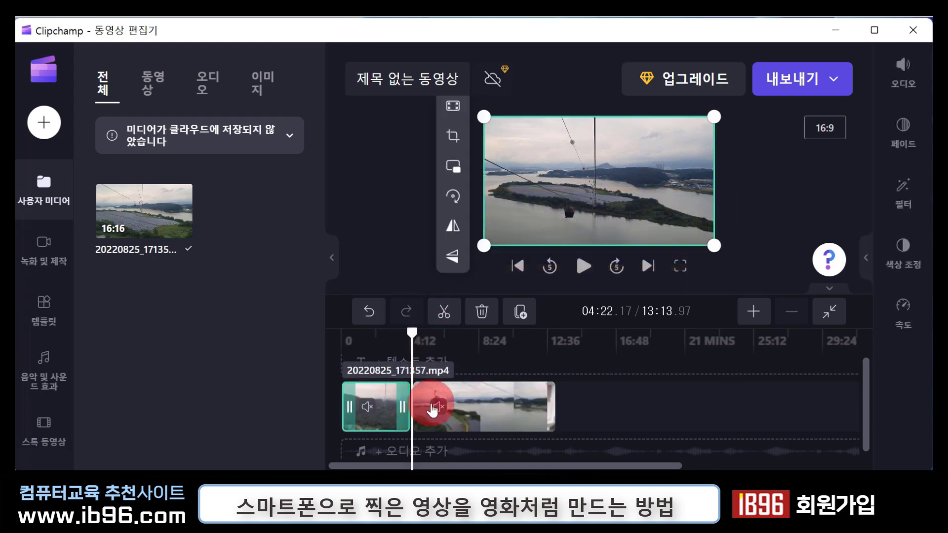
Split the second piece of the timeline clip at about 8:43
left_click(466, 413)
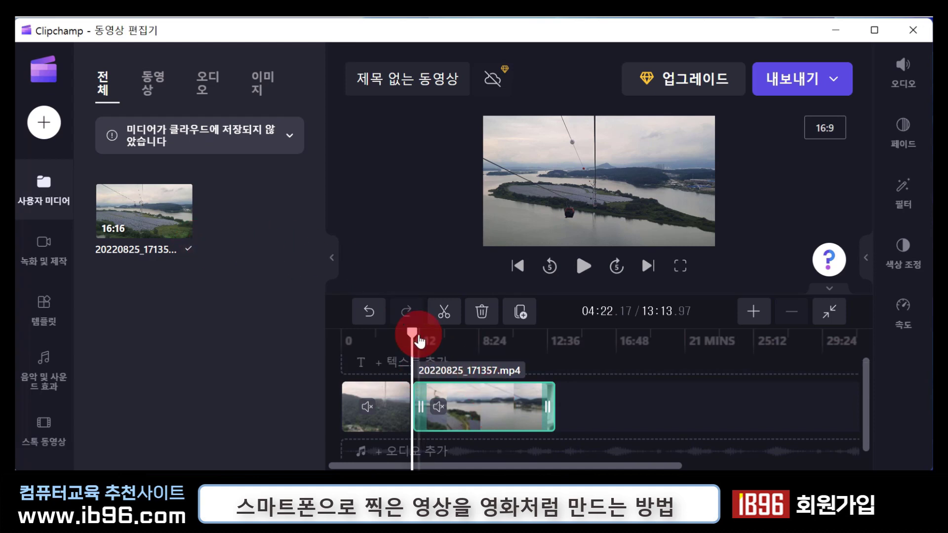
left_click_drag(411, 330, 483, 338)
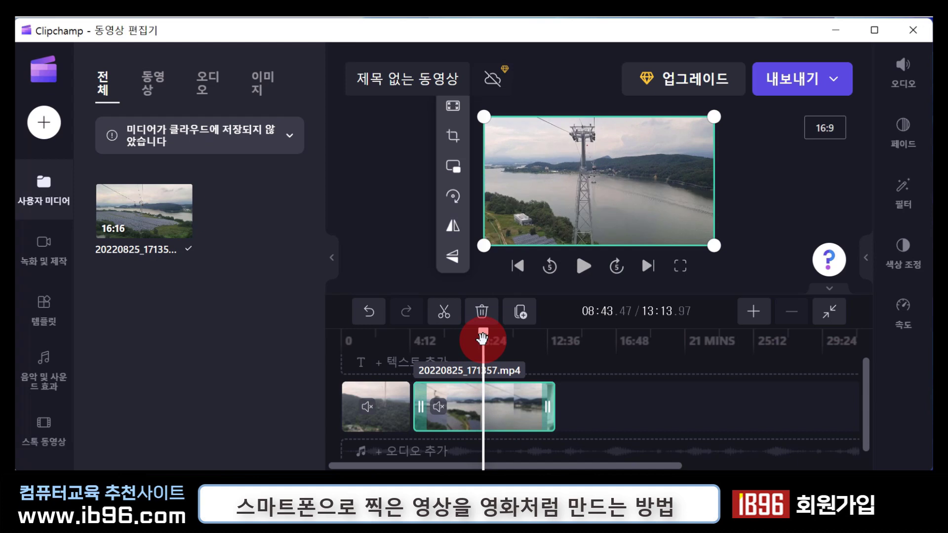
left_click(445, 312)
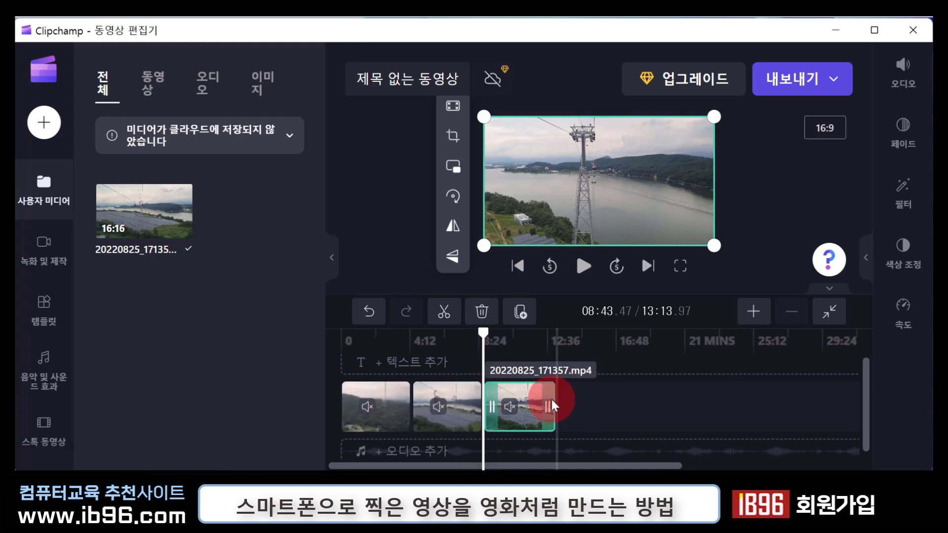
Delete the middle piece of the split clip from the timeline and undo the deletion
left_click(371, 402)
left_click(451, 412)
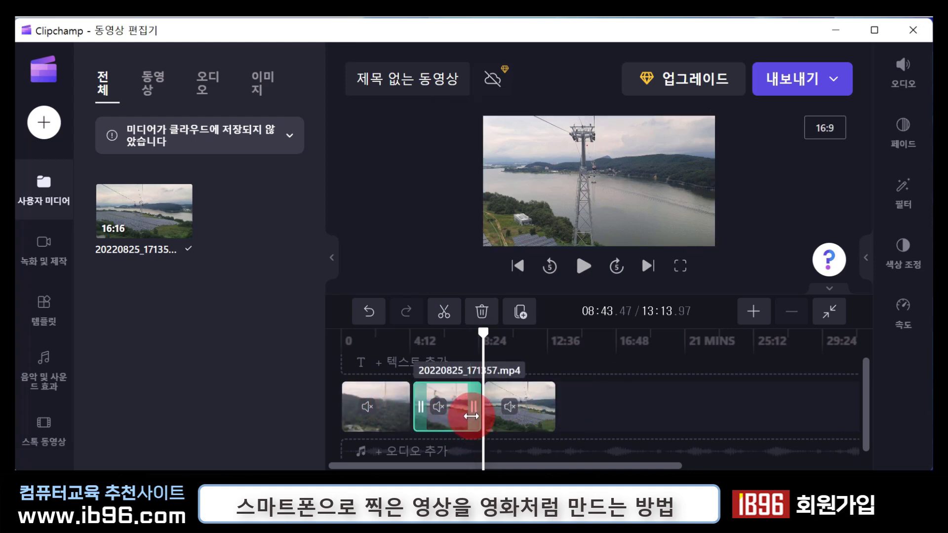
key("Delete")
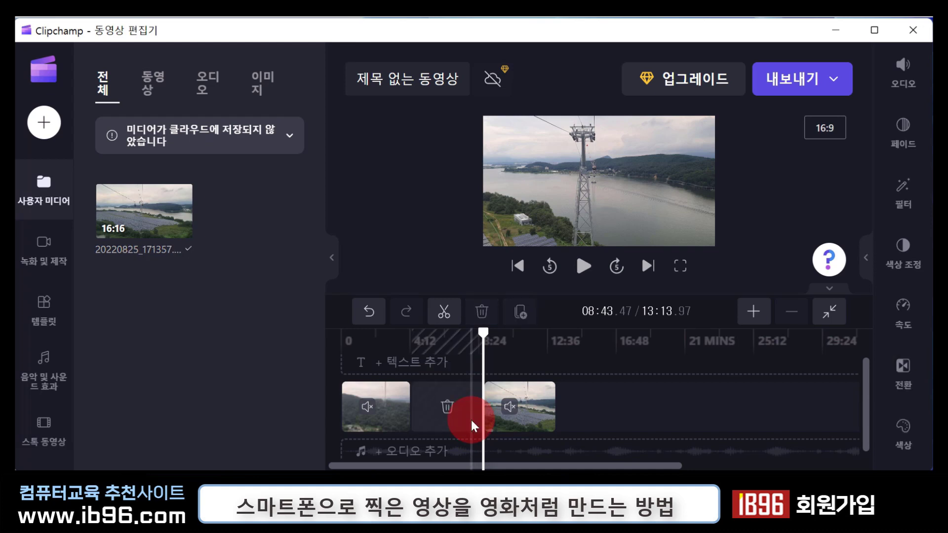
key("ctrl+z")
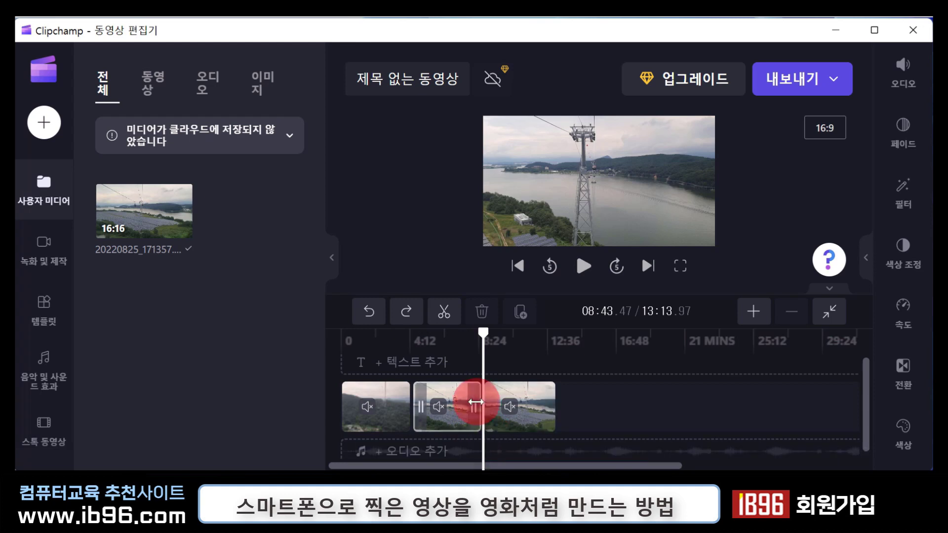
Swap the order of the middle and last pieces on the timeline and close the gaps between them
left_click_drag(454, 415, 594, 424)
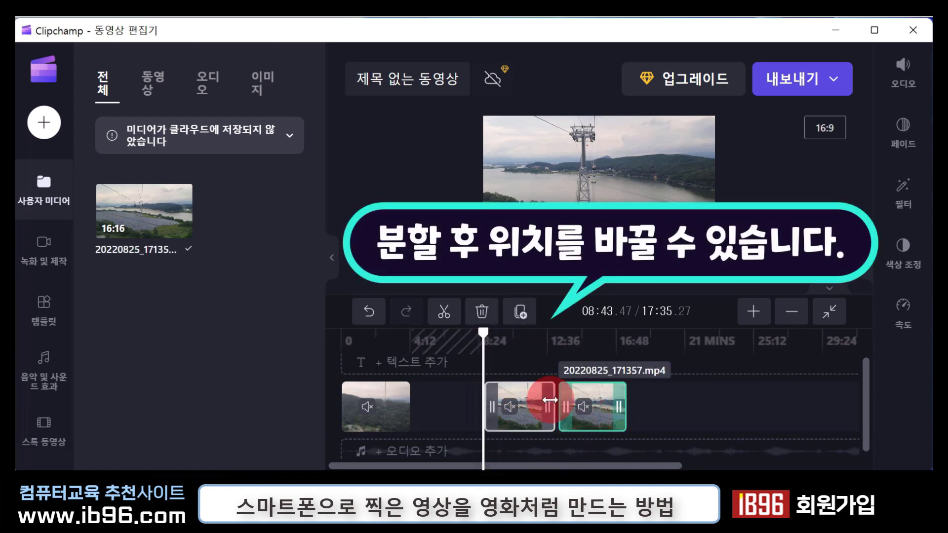
left_click_drag(529, 420, 435, 421)
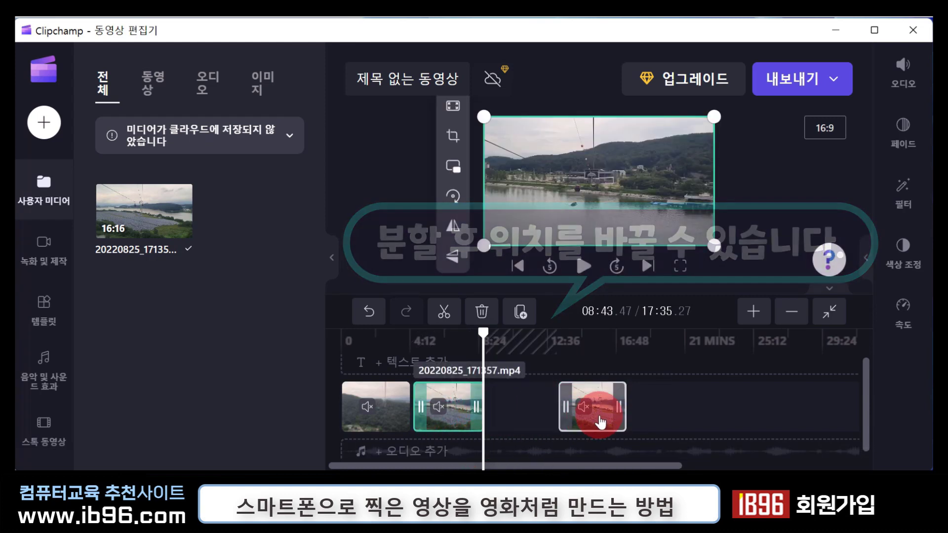
left_click_drag(591, 423, 497, 435)
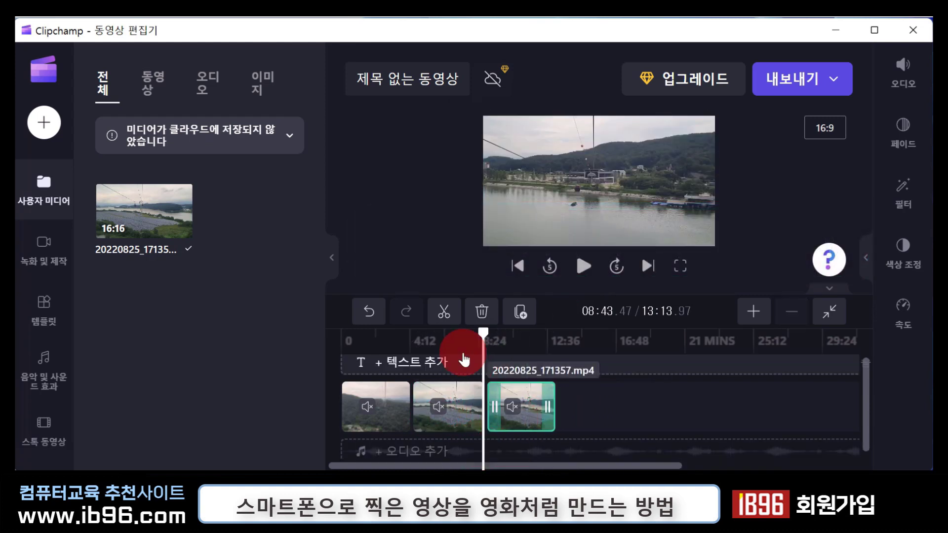
Preview the timeline from about 3:35 and again near 4:08 before the first cut, and return the playhead to about 3:34
left_click(400, 345)
left_click(445, 385)
key("space")
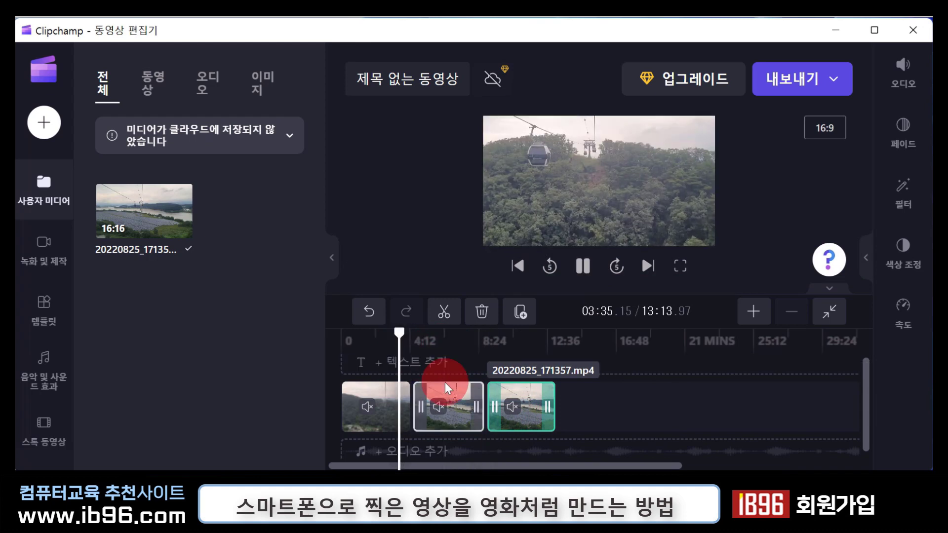
left_click_drag(399, 333, 406, 330)
left_click(583, 242)
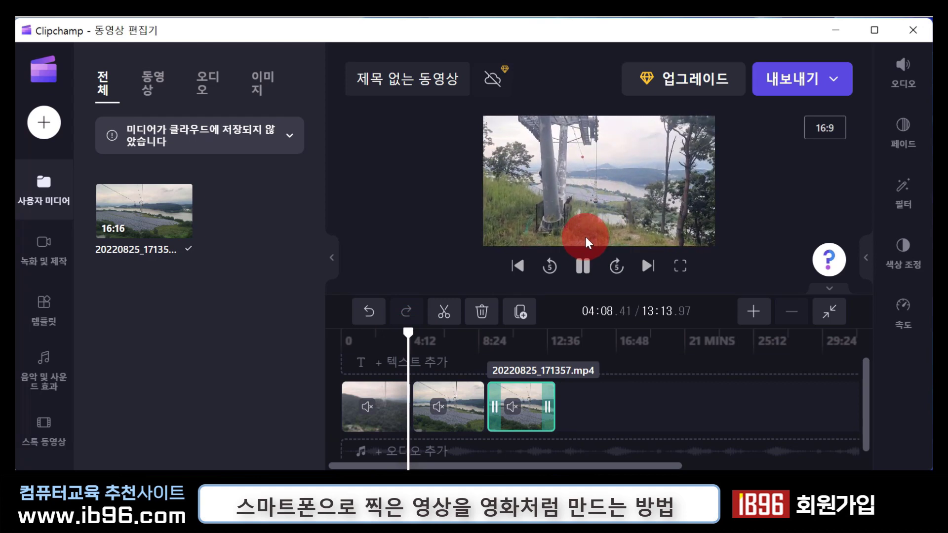
left_click(408, 332)
left_click_drag(408, 332, 399, 330)
left_click(435, 392)
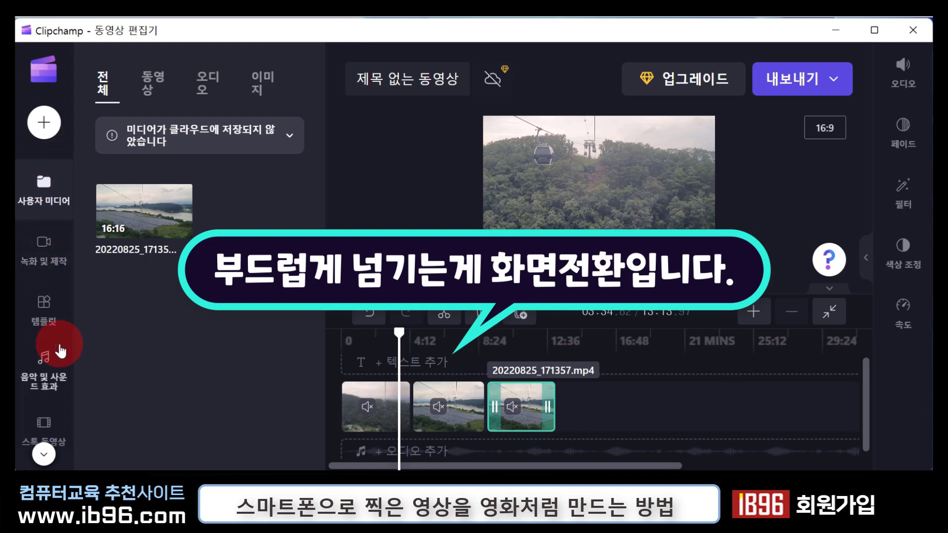
Reveal the 전환 category among the editor's tool categories and move the playhead to about 4:08
left_click(44, 453)
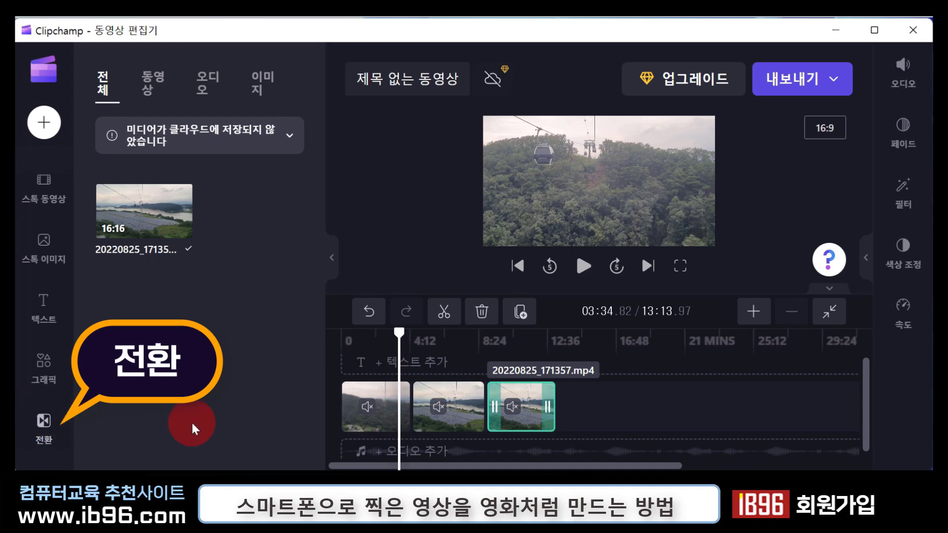
left_click_drag(343, 346, 407, 339)
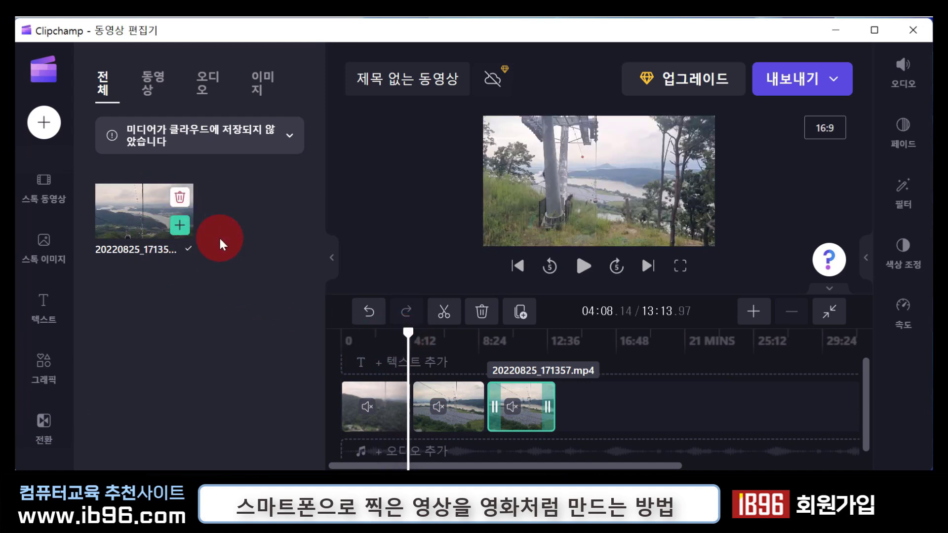
Import the video 20220825_163636 from the desktop folder 20220825 into the media library
left_click(43, 130)
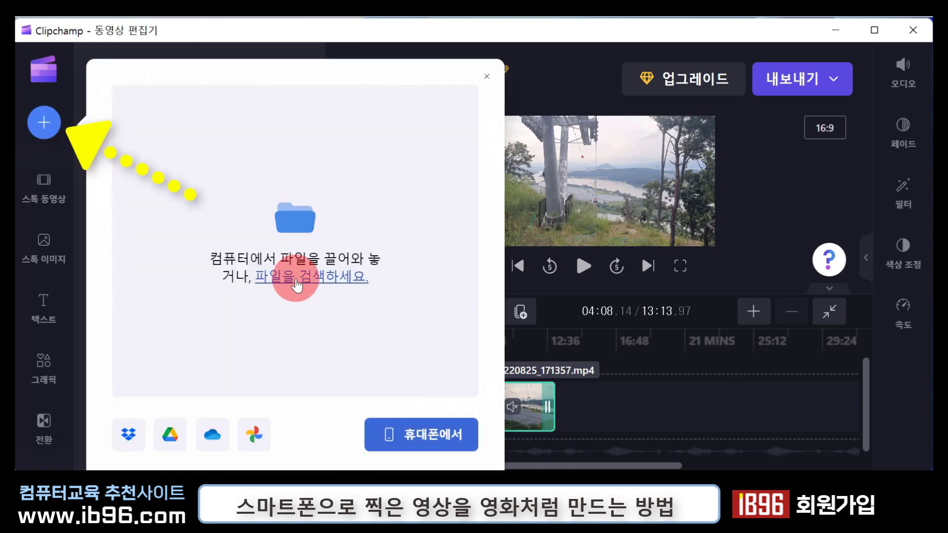
left_click(296, 281)
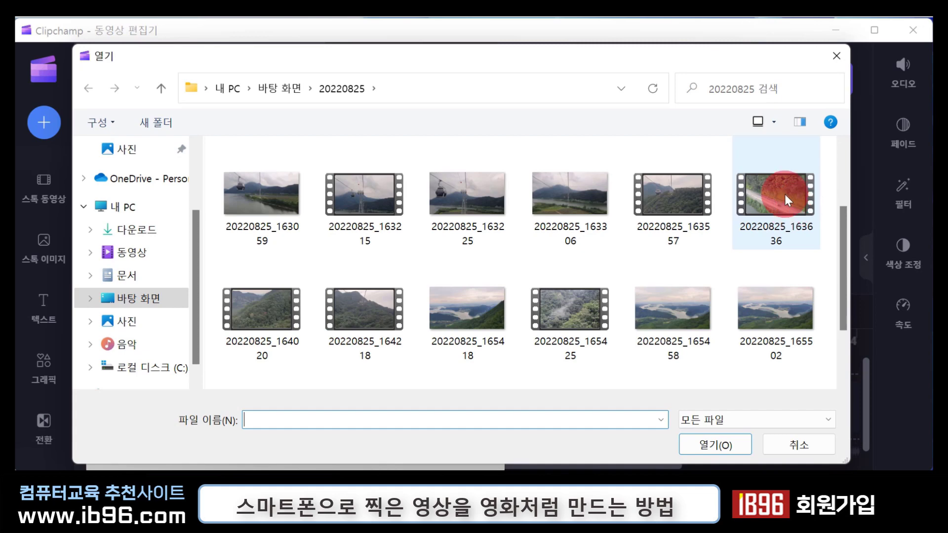
left_click(781, 204)
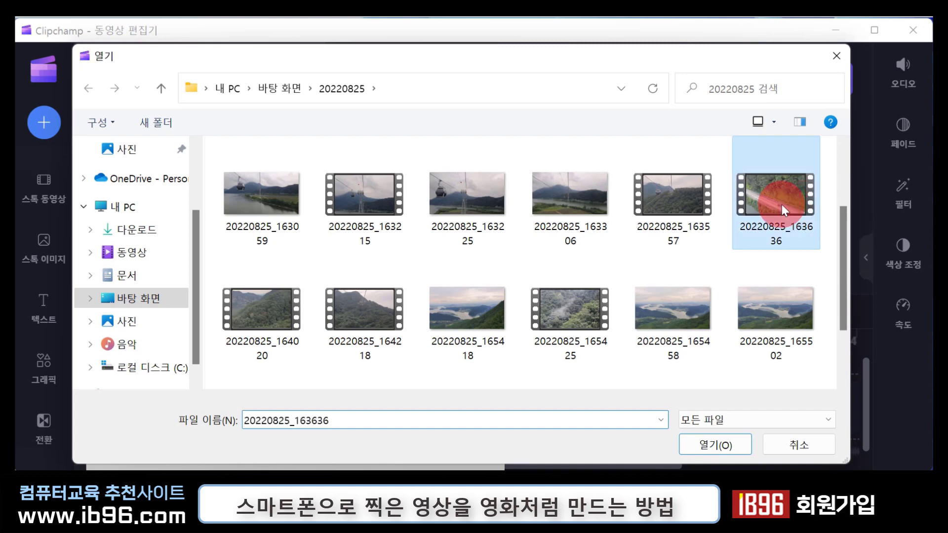
left_click(731, 445)
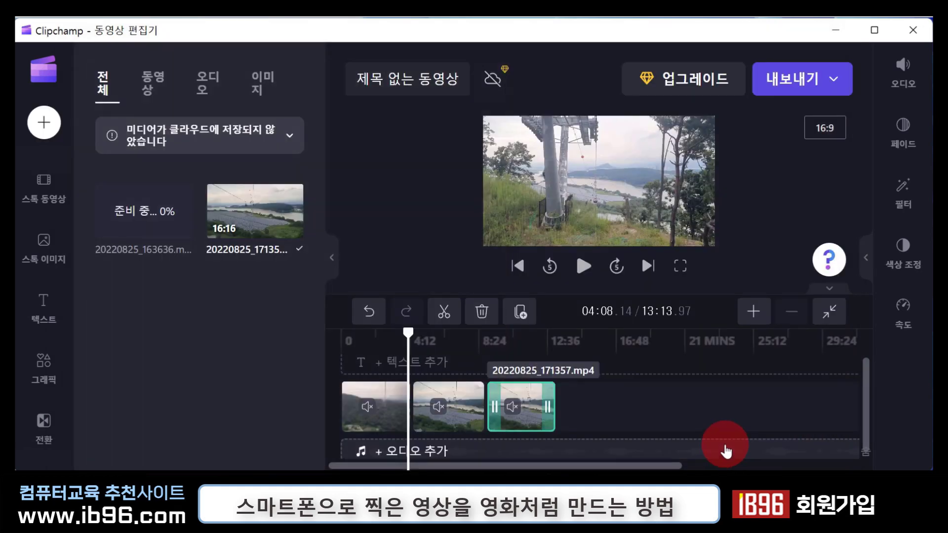
Delete the two later 20220825_171357 pieces from the timeline, keeping only the first one
mouse_move(243, 213)
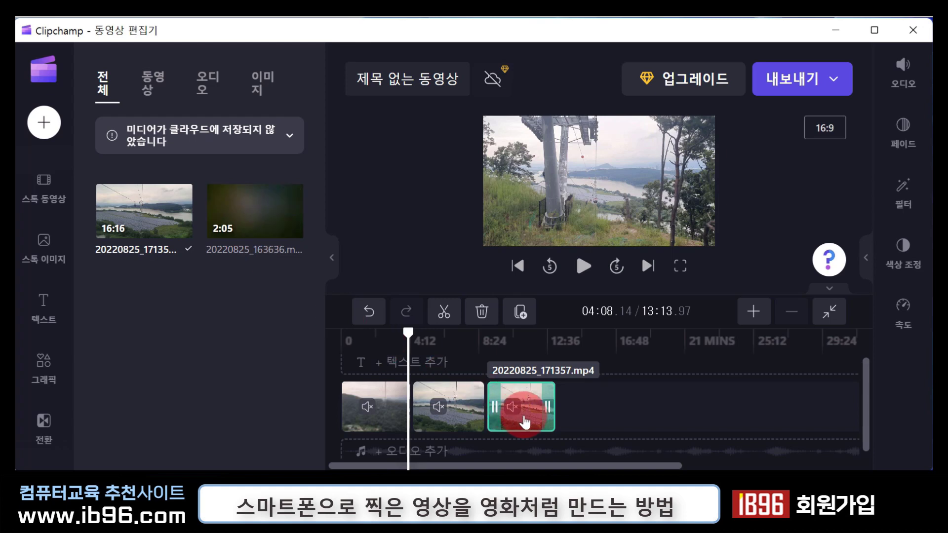
key("Delete")
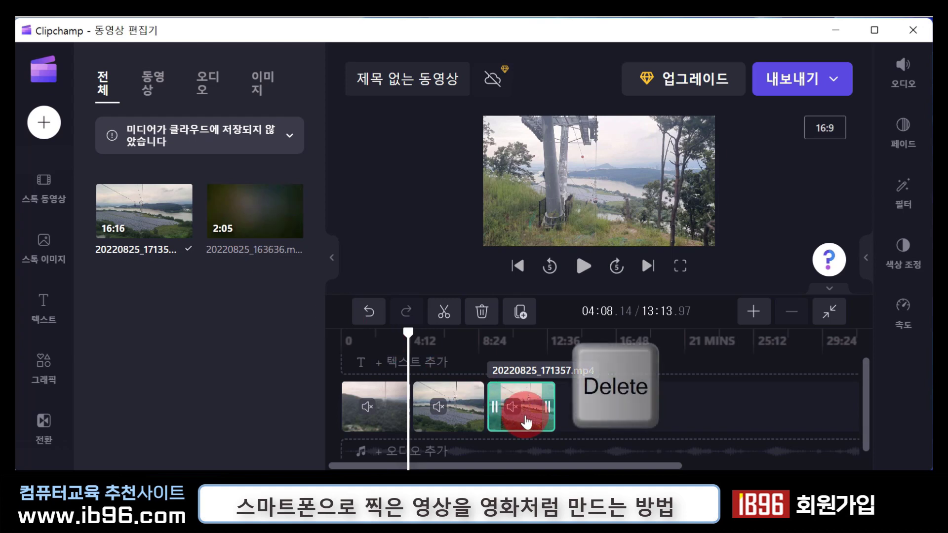
left_click(471, 428)
key("Delete")
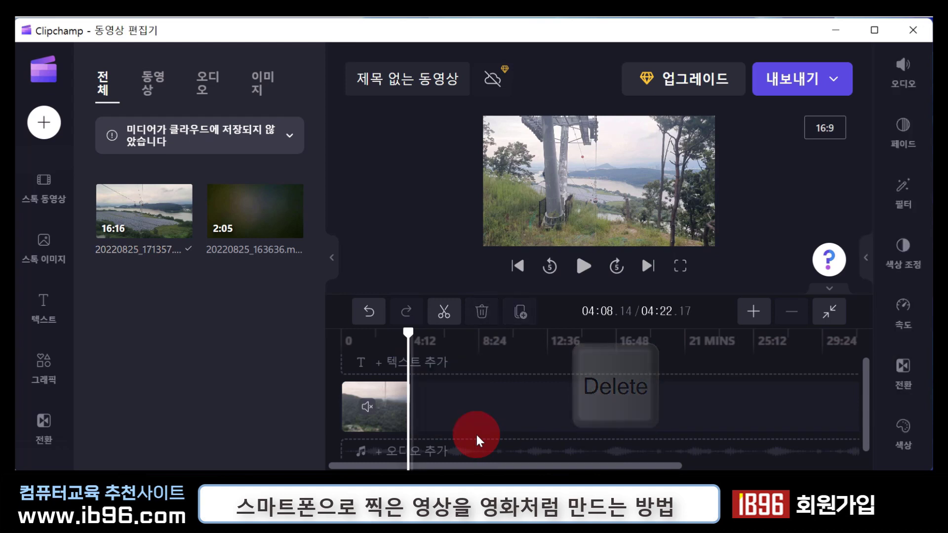
Add the 20220825_163636 video to the timeline and place it on the main track directly after the first clip
left_click(292, 227)
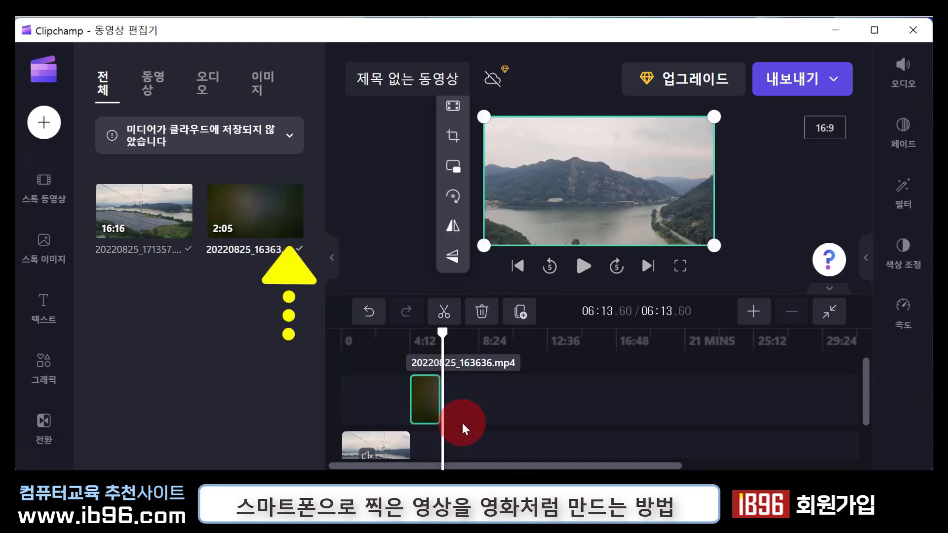
scroll(467, 422, "down", 1)
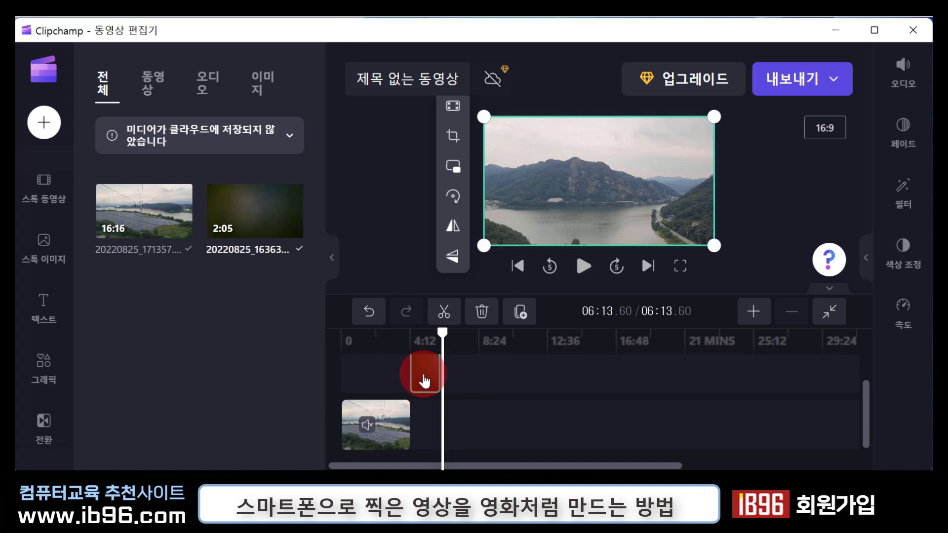
left_click_drag(425, 381, 417, 432)
Preview the cut between the two clips, starting shortly before the end of the first clip
left_click_drag(438, 345, 410, 344)
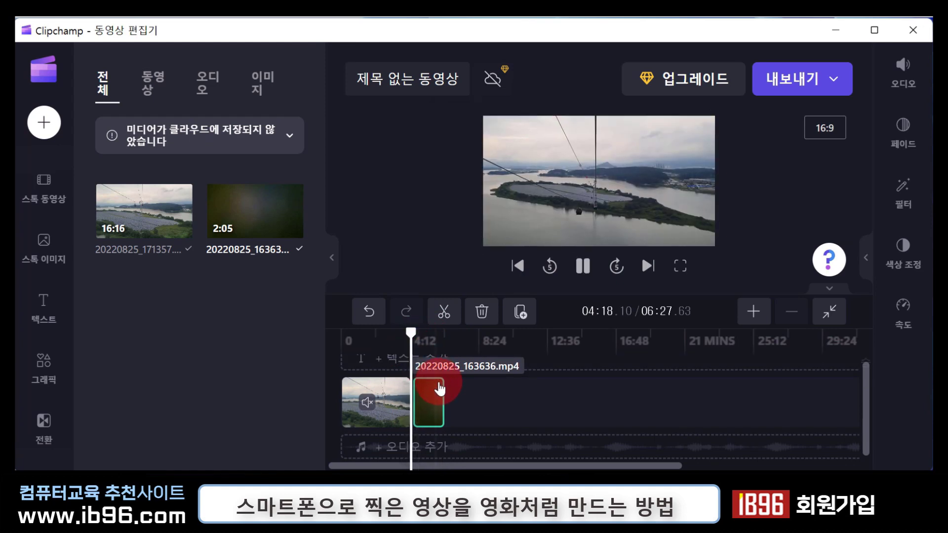
left_click(584, 266)
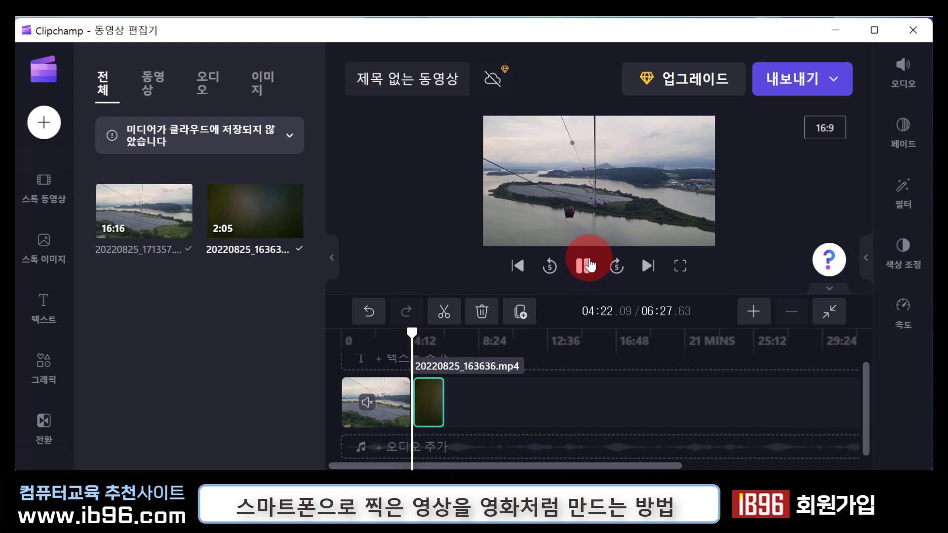
left_click(584, 266)
Trim the start of the 20220825_163636 clip to about 5:30 and move it back against the first clip
left_click(430, 413)
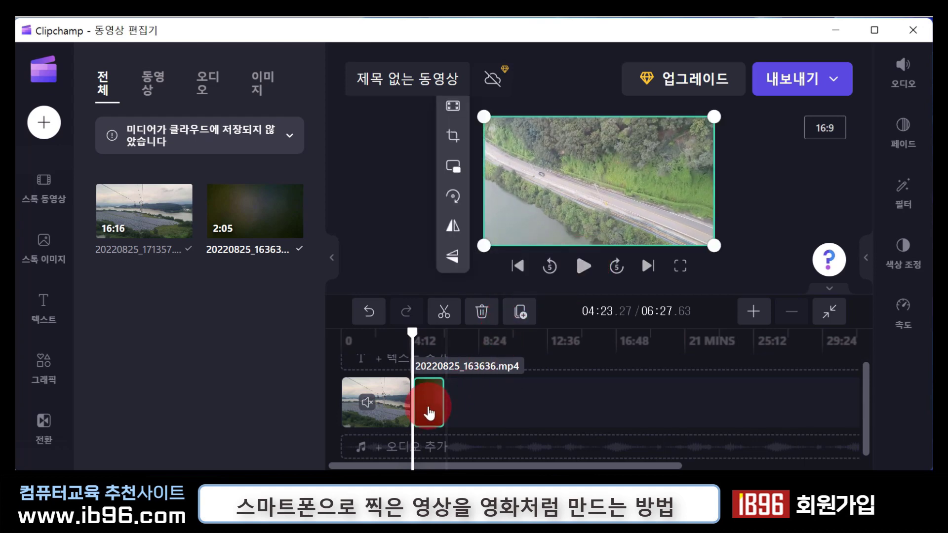
left_click_drag(412, 333, 429, 352)
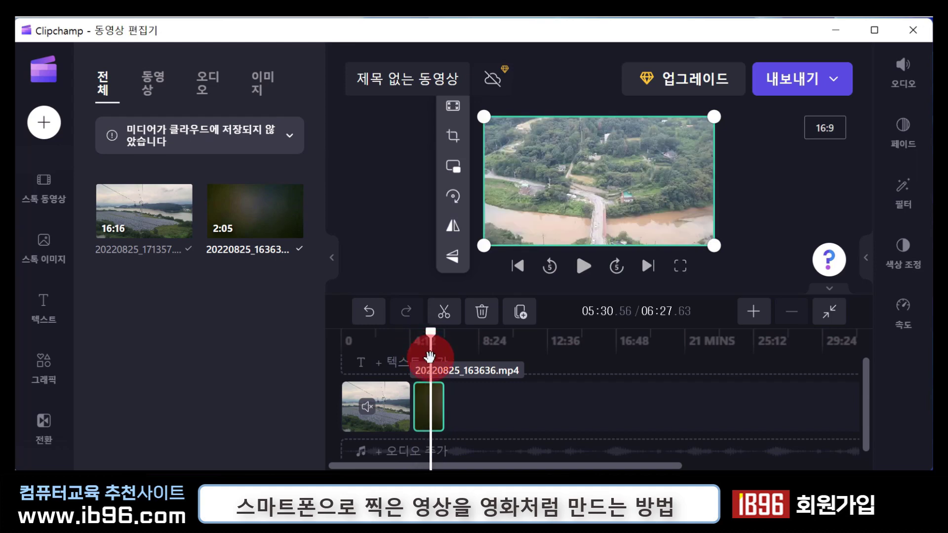
left_click(423, 417)
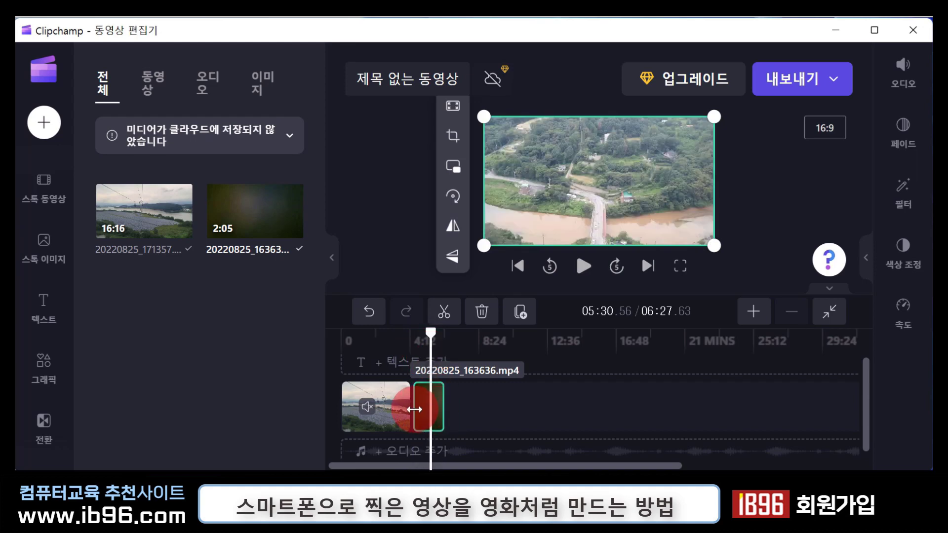
left_click_drag(414, 409, 434, 412)
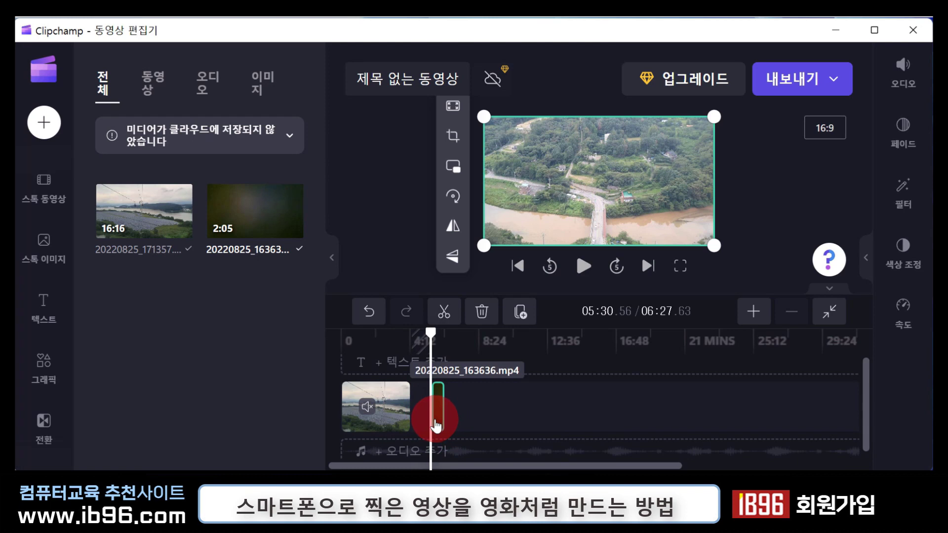
left_click_drag(436, 426, 419, 407)
left_click(620, 448)
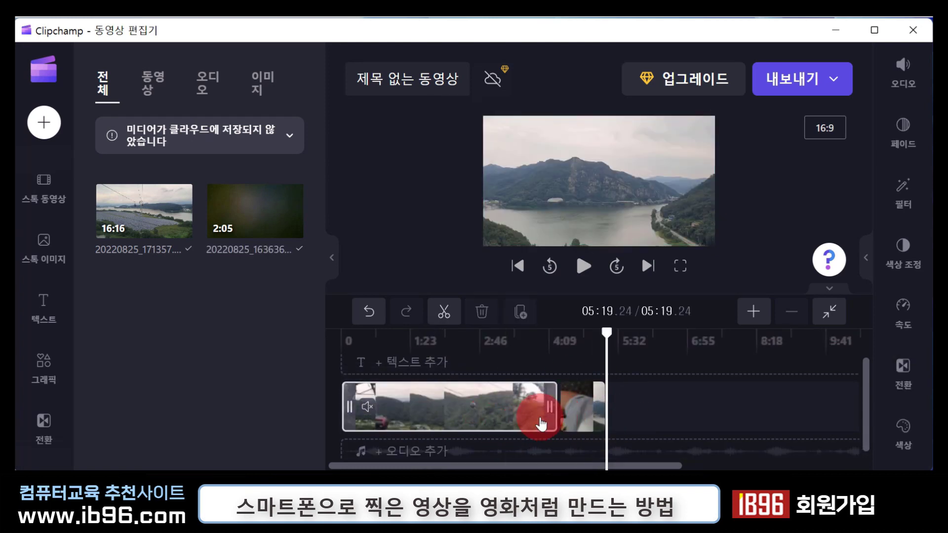
Try out the timeline's zoom-out and zoom-in, and fit the timeline to the available width
left_click(440, 409)
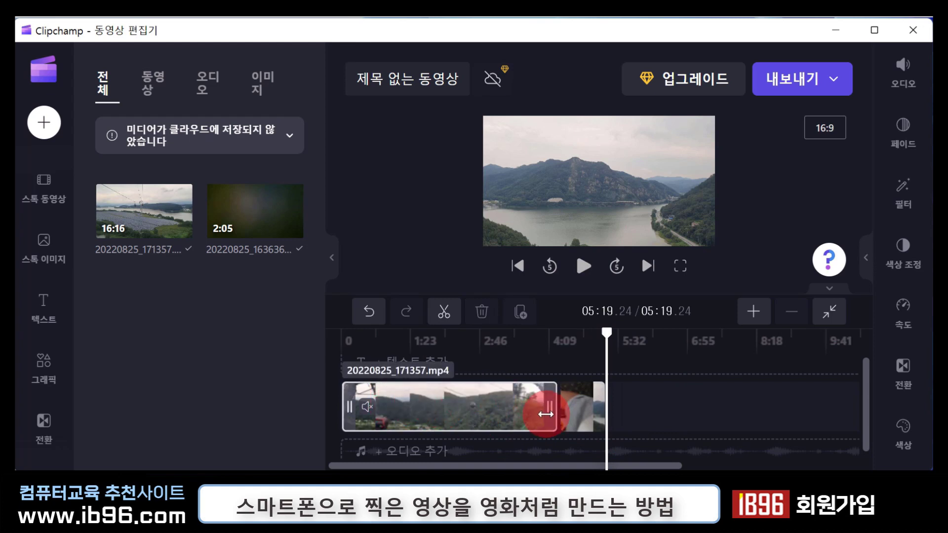
left_click(787, 377)
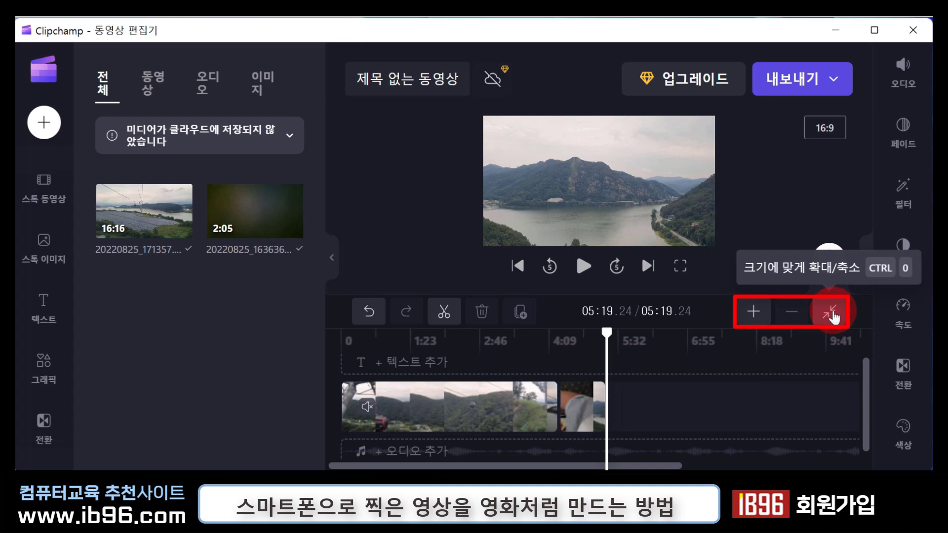
left_click(832, 316)
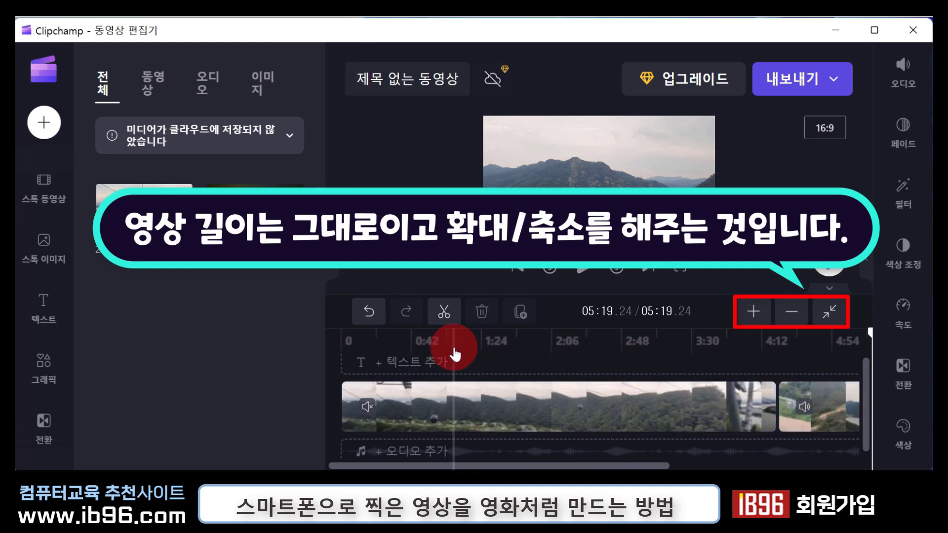
left_click(792, 315)
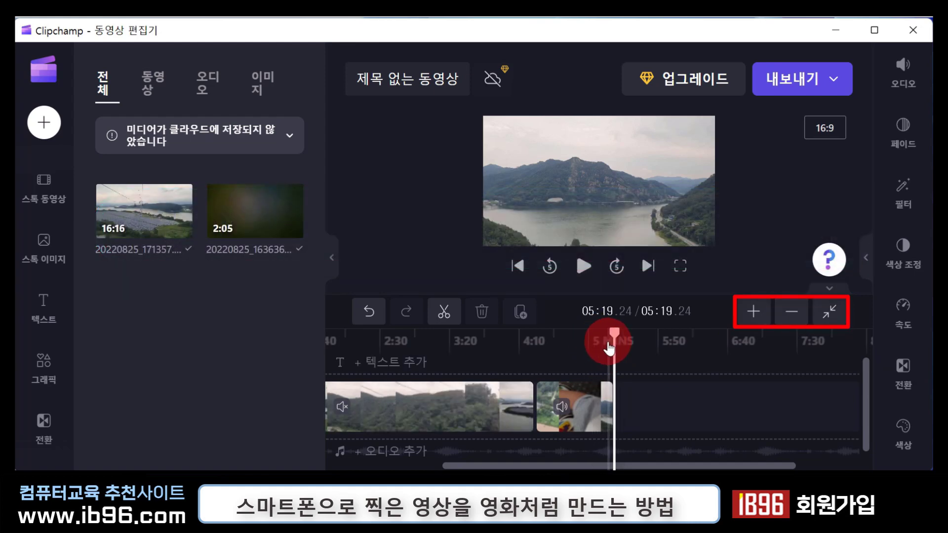
left_click(790, 316)
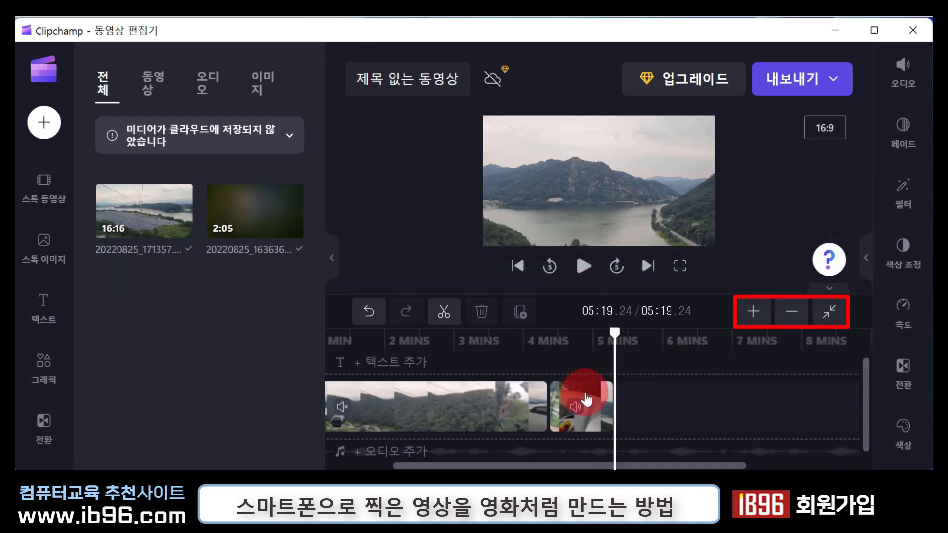
left_click(754, 312)
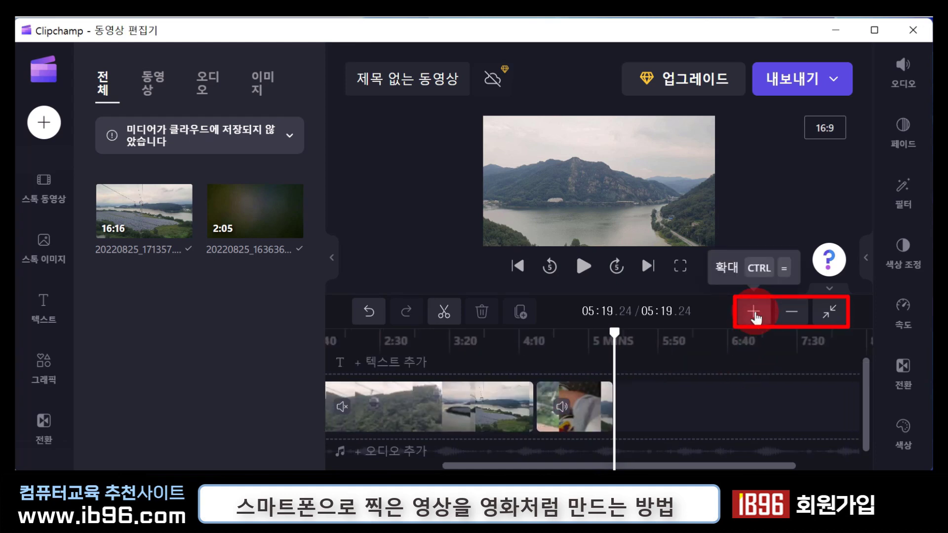
left_click(810, 321)
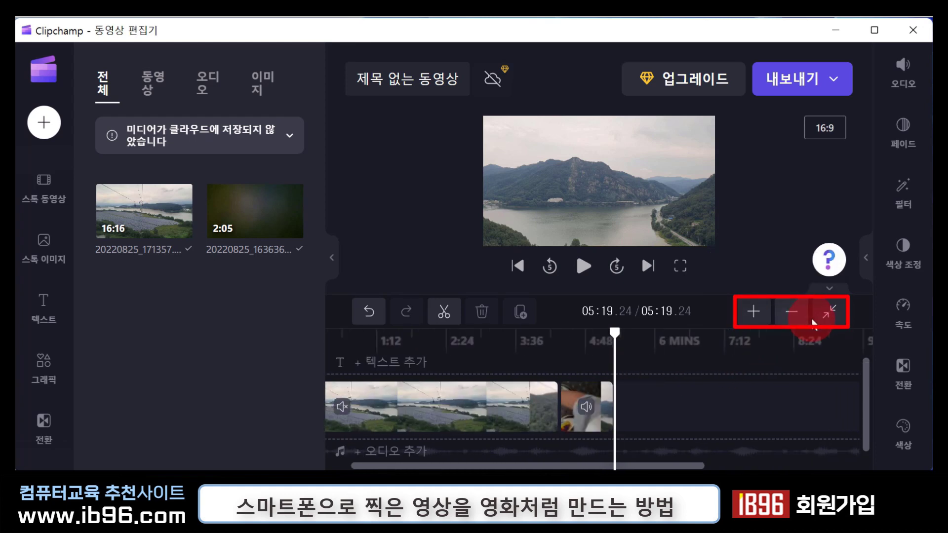
left_click(839, 321)
left_click(834, 316)
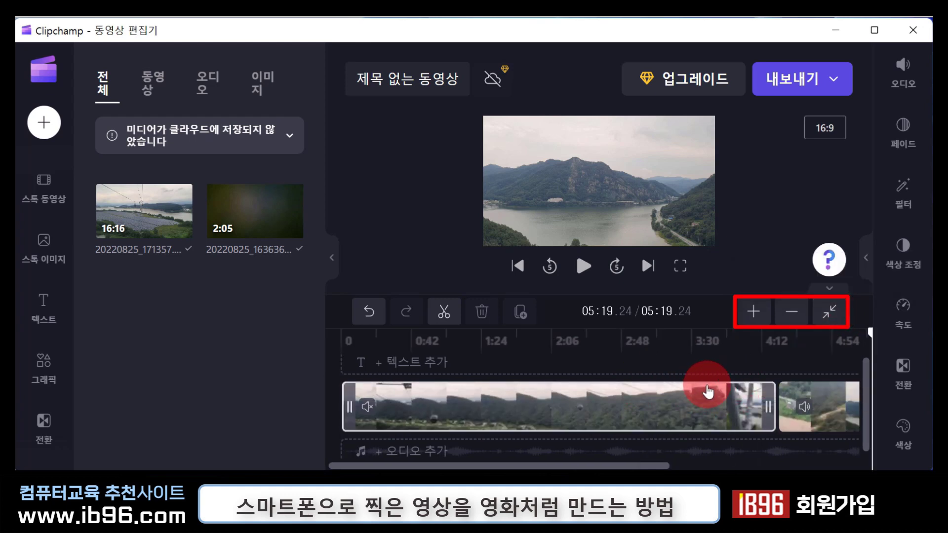
Add the 오른쪽으로 지우기 transition between the two clips and preview it from about 4:17
left_click_drag(778, 352, 767, 376)
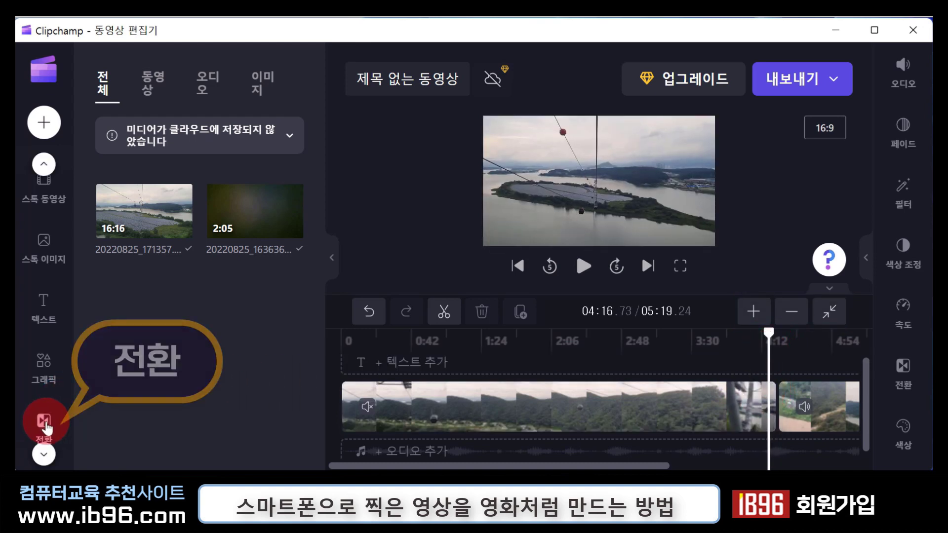
left_click(45, 423)
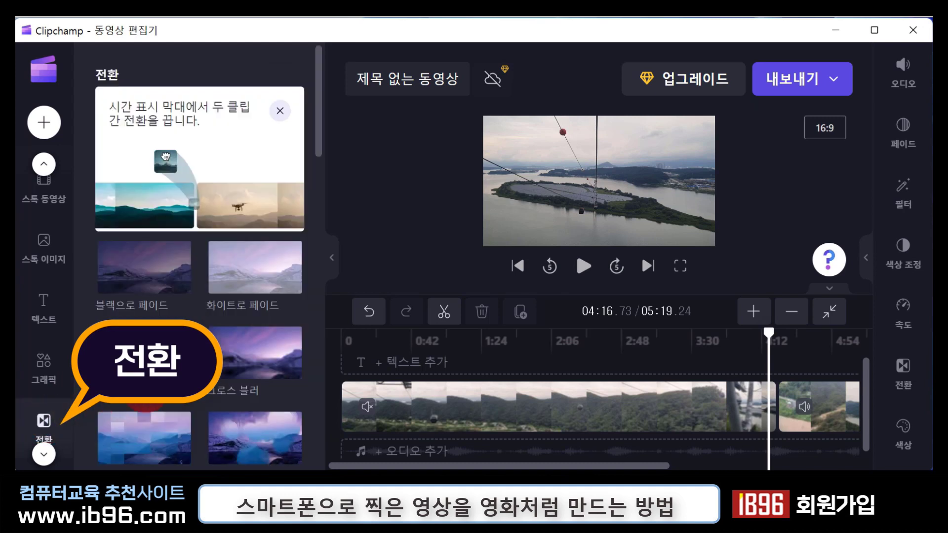
scroll(266, 207, "down", 1)
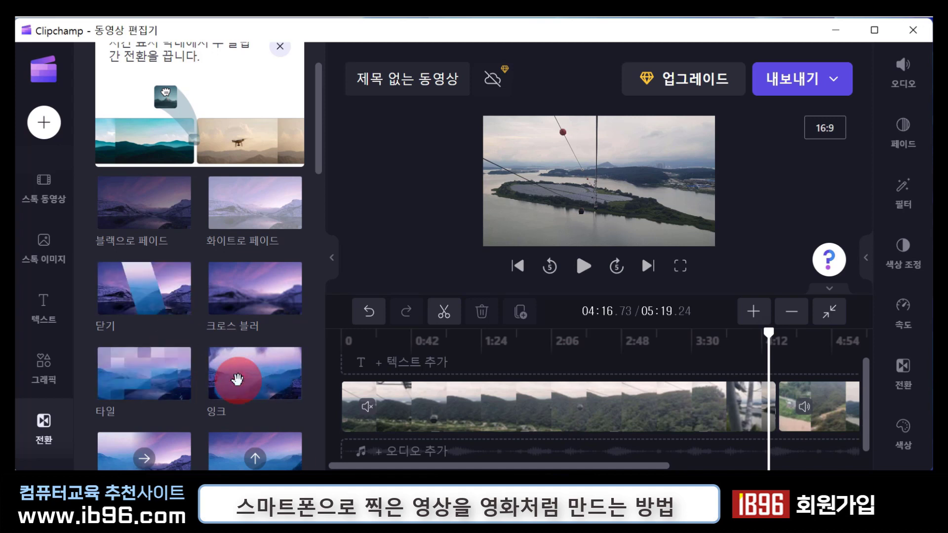
scroll(238, 379, "down", 3)
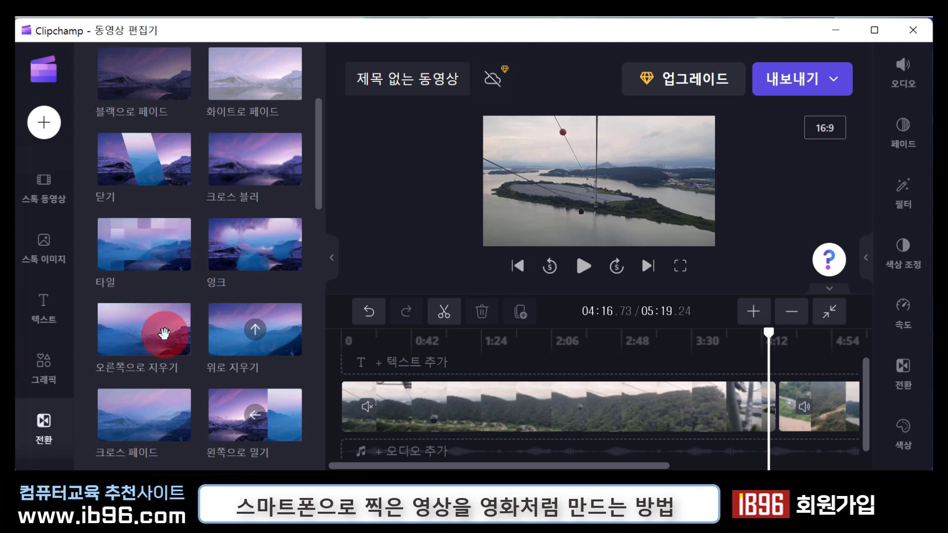
mouse_move(162, 334)
left_mouse_down()
mouse_move(658, 386)
mouse_move(684, 398)
mouse_move(482, 401)
mouse_move(567, 442)
mouse_move(575, 347)
mouse_move(637, 417)
mouse_move(660, 380)
mouse_move(594, 363)
mouse_move(561, 408)
left_mouse_up()
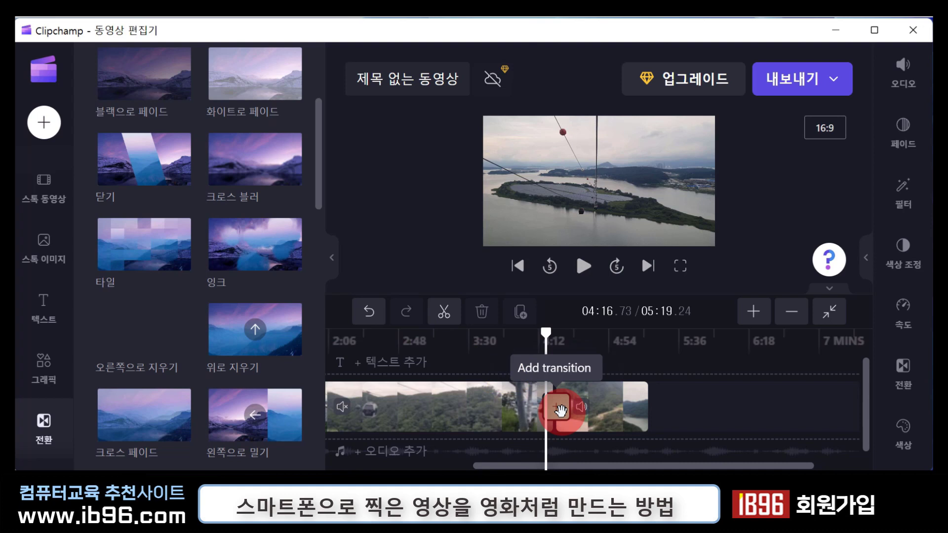
left_click_drag(561, 408, 558, 406)
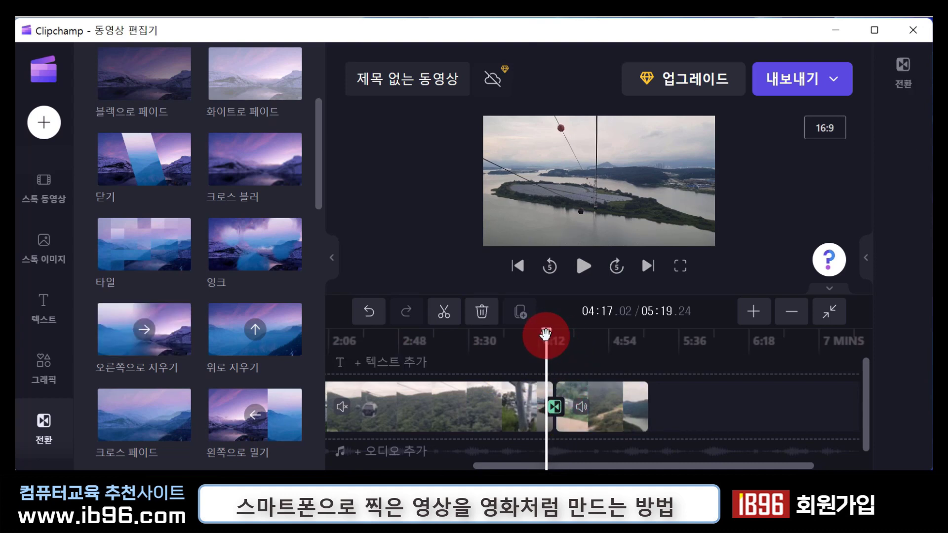
left_click(585, 265)
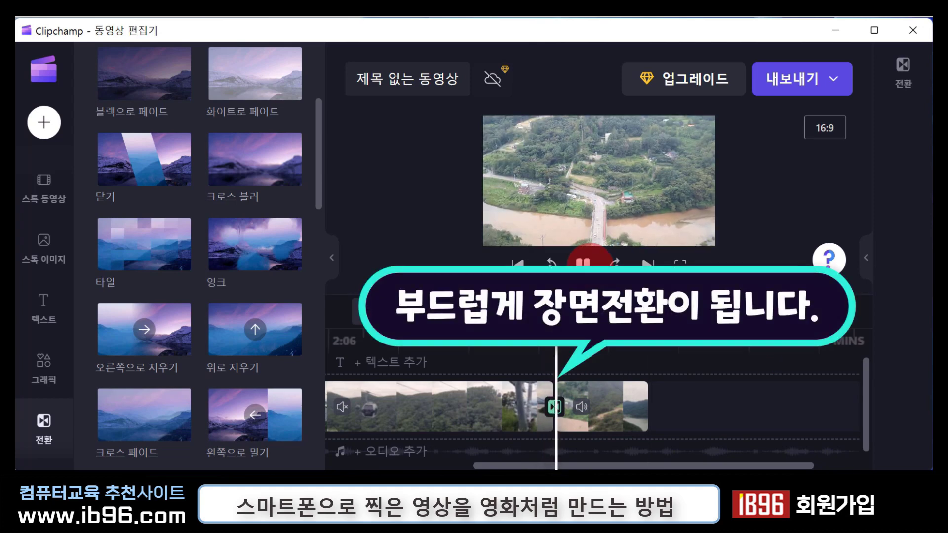
Mute the 20220825_163636 clip and return the playhead to the start of the video
left_click(593, 405)
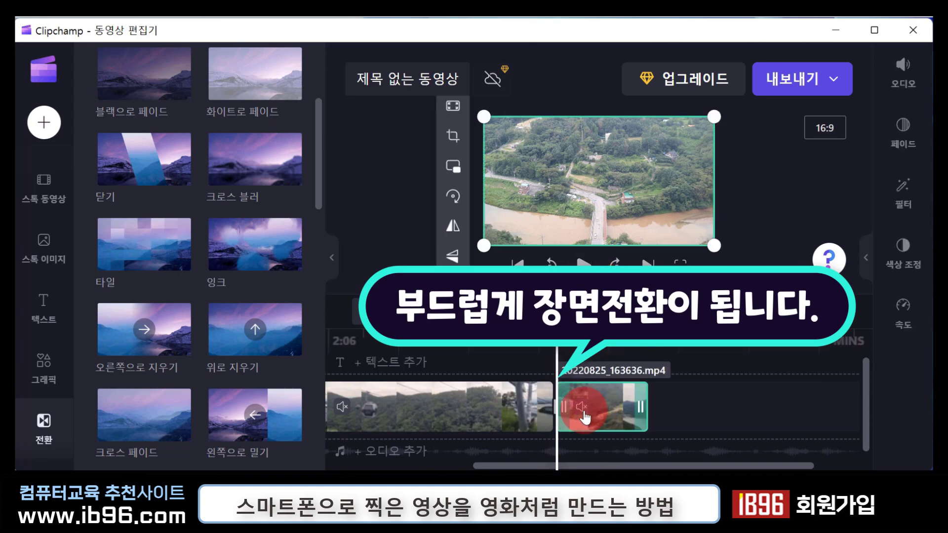
left_click(547, 348)
left_click_drag(556, 334, 239, 349)
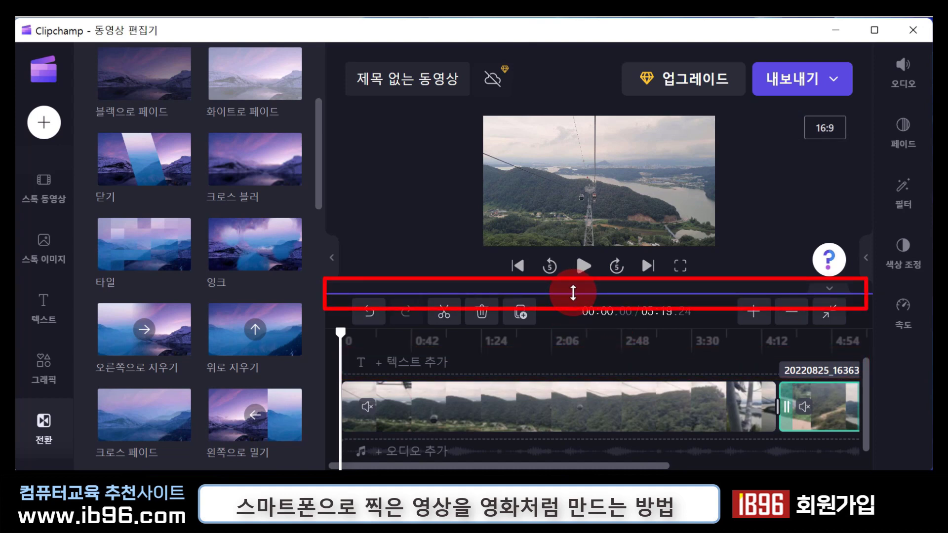
Try resizing the timeline area by its upper boundary and restore its height
left_click_drag(574, 288, 570, 310)
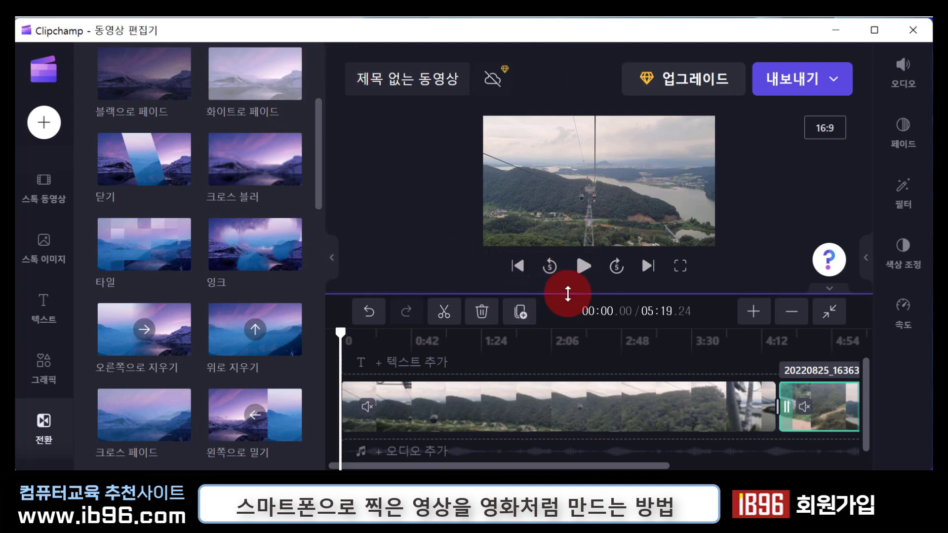
left_click_drag(566, 293, 565, 258)
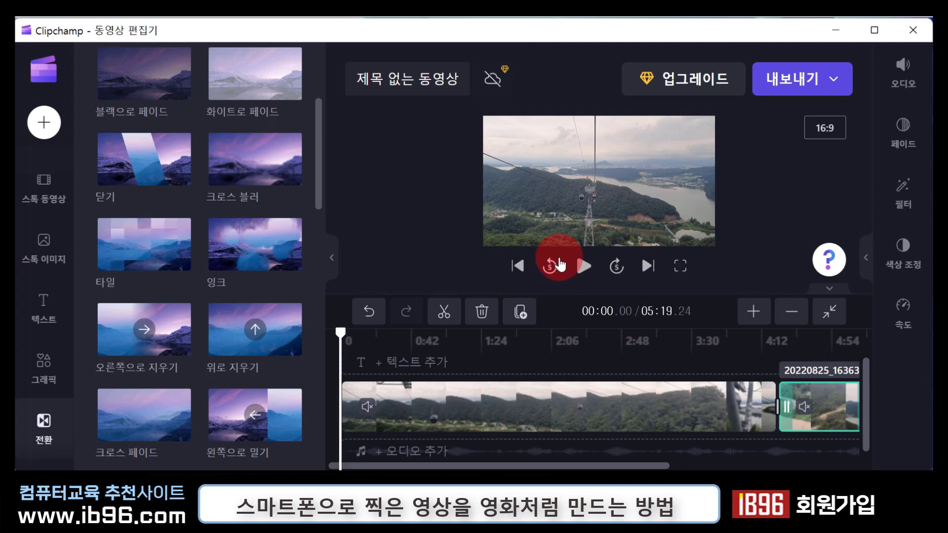
Add the 불꽃놀이 title from the text presets above the first clip, align it with the start of the video, and preview it
left_click(39, 318)
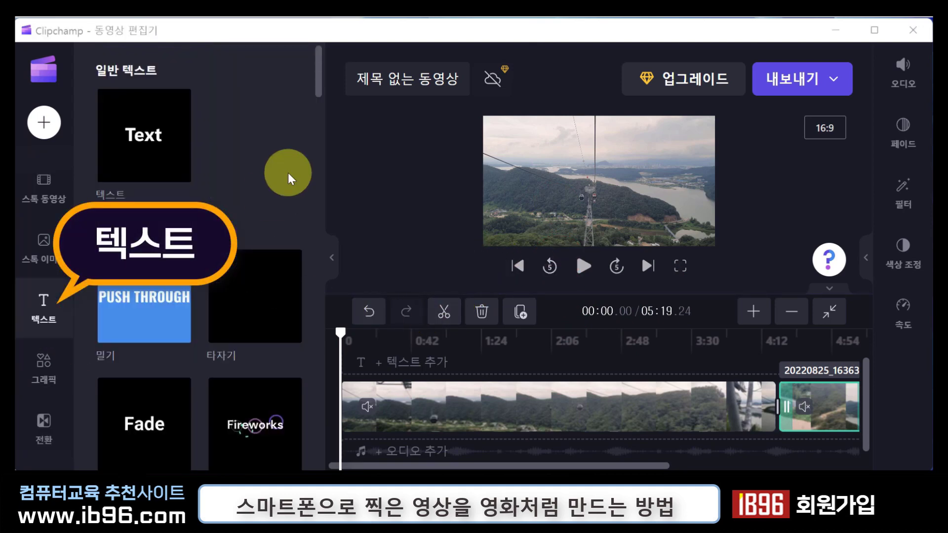
mouse_move(161, 155)
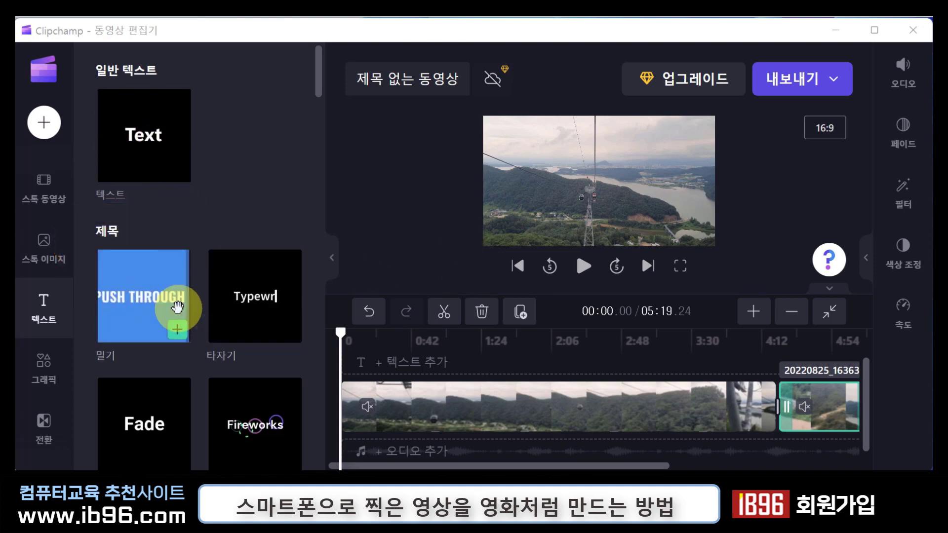
mouse_move(239, 309)
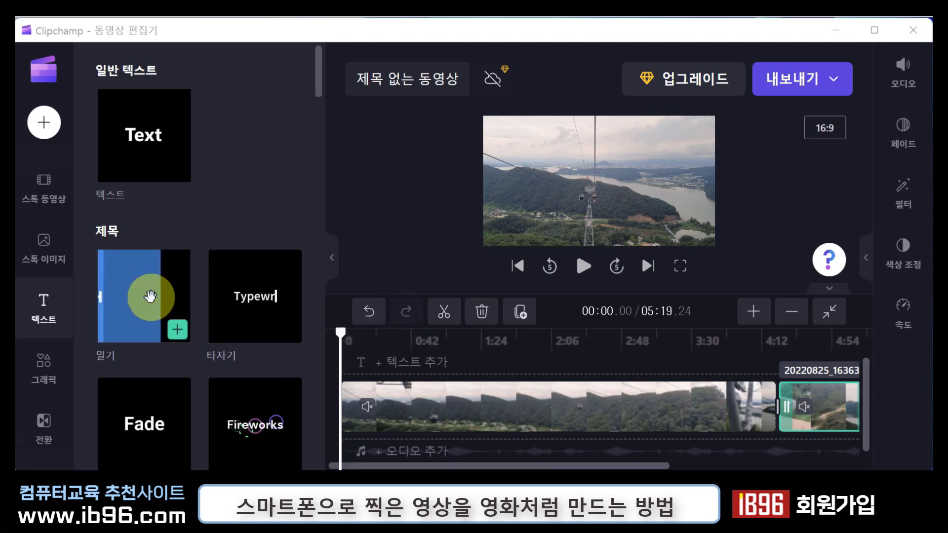
scroll(148, 306, "down", 3)
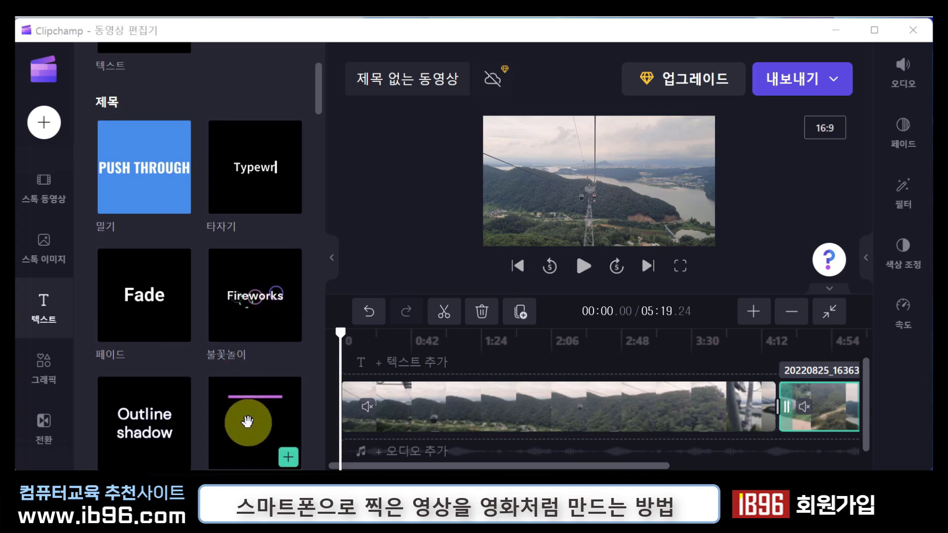
scroll(168, 427, "down", 4)
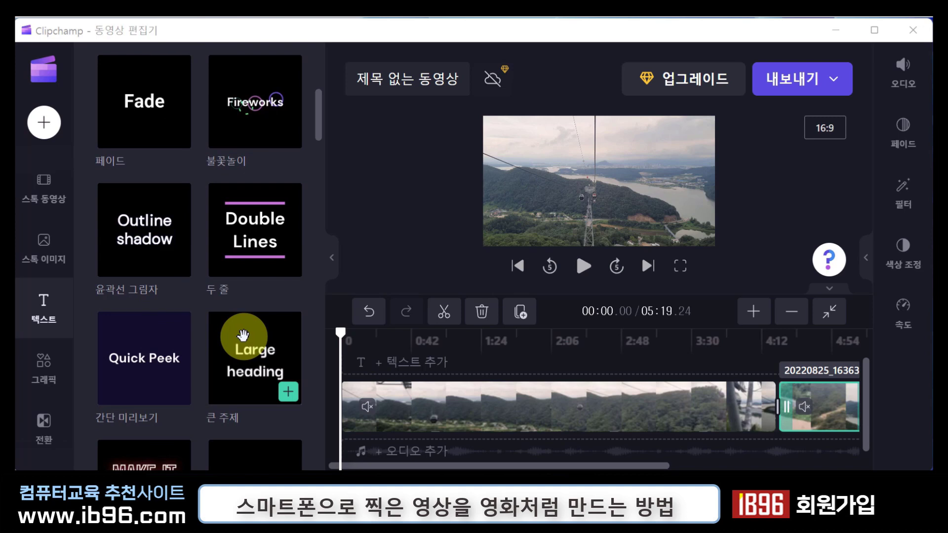
scroll(243, 336, "up", 4)
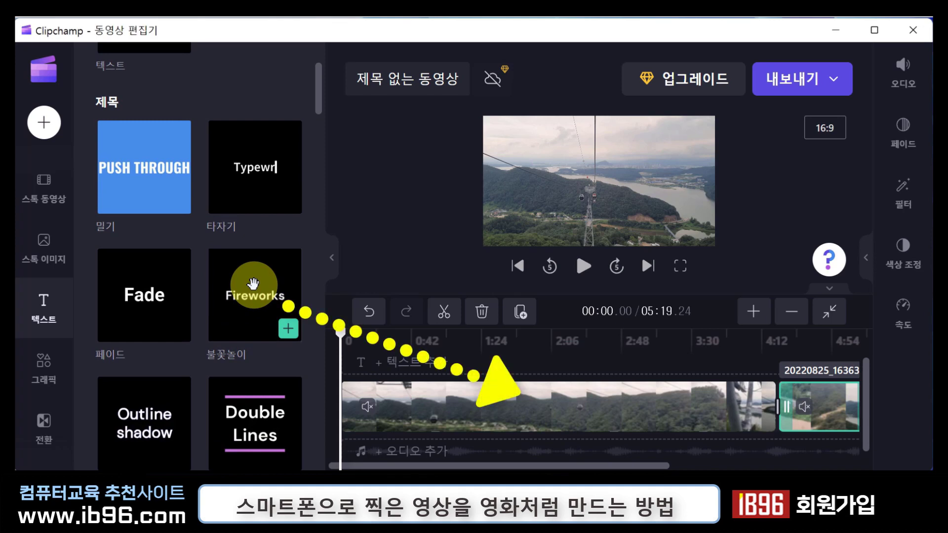
mouse_move(253, 284)
left_mouse_down()
mouse_move(324, 290)
mouse_move(476, 360)
mouse_move(384, 365)
left_mouse_up()
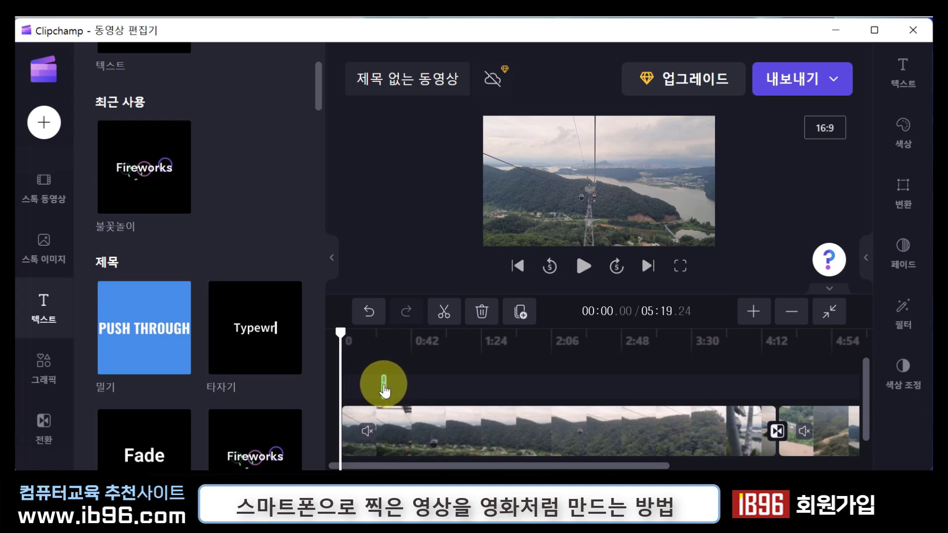
left_click_drag(386, 391, 349, 390)
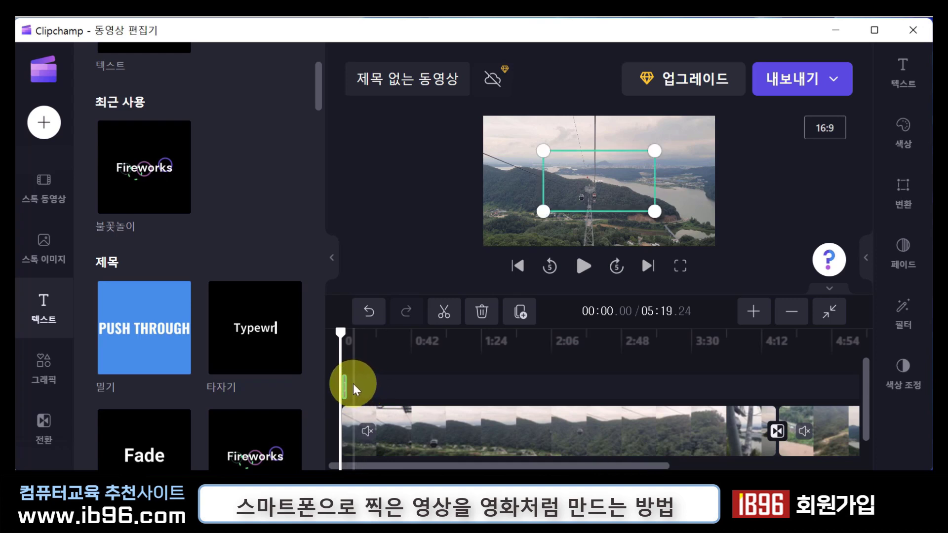
key("space")
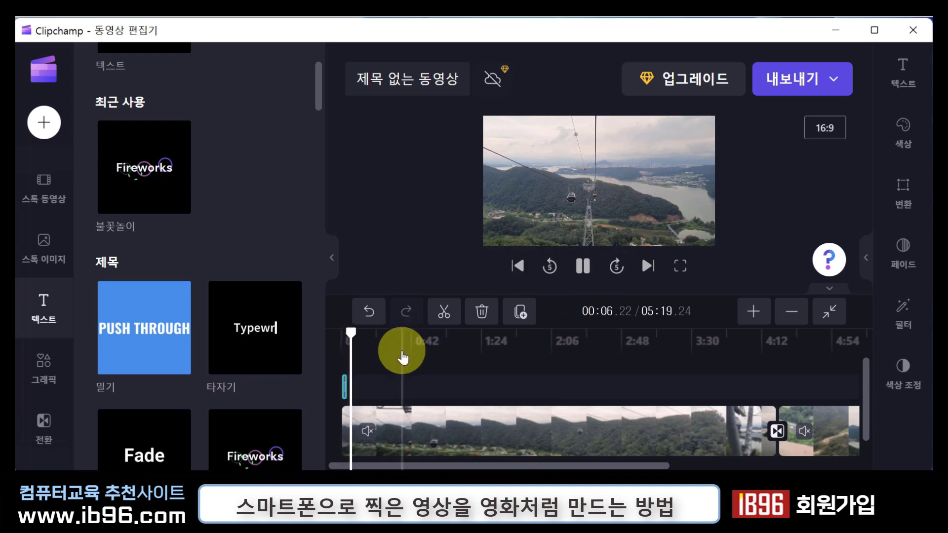
mouse_move(355, 334)
left_mouse_down()
mouse_move(345, 332)
mouse_move(365, 339)
mouse_move(341, 340)
left_mouse_up()
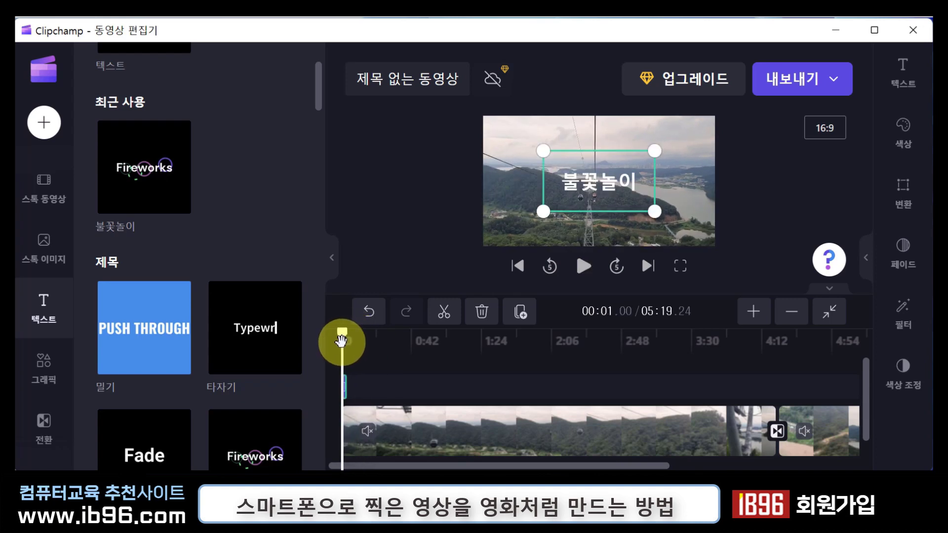
Extend the 불꽃놀이 title on the timeline to about 0:43 and preview it from the start of the video
left_click(754, 325)
left_click(753, 325)
left_click(754, 325)
left_click(754, 325)
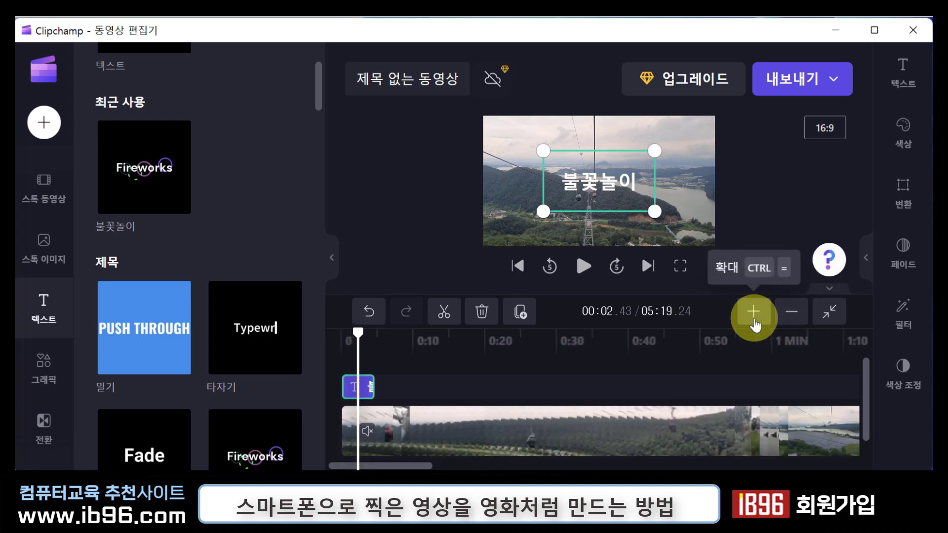
left_click(754, 325)
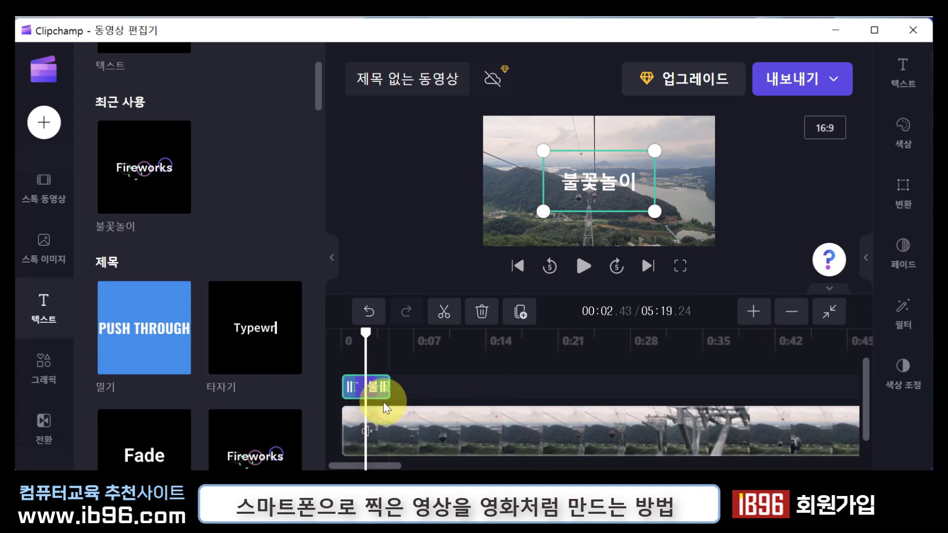
left_click_drag(383, 386, 777, 383)
left_click_drag(366, 335, 339, 346)
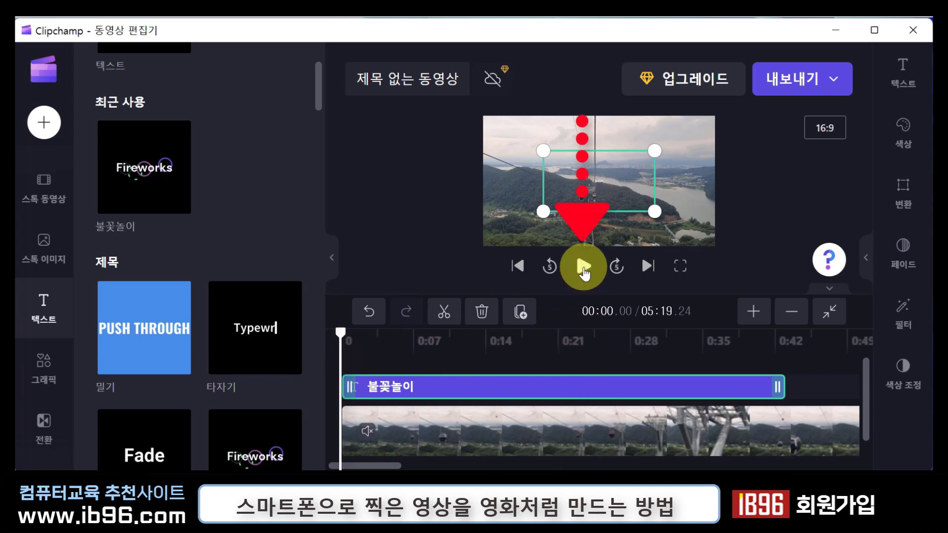
key("space")
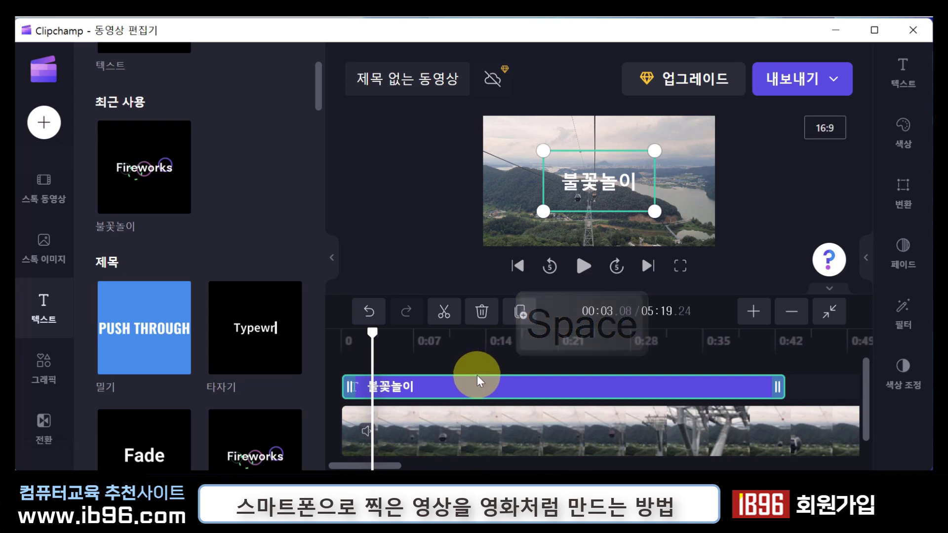
left_click(556, 270)
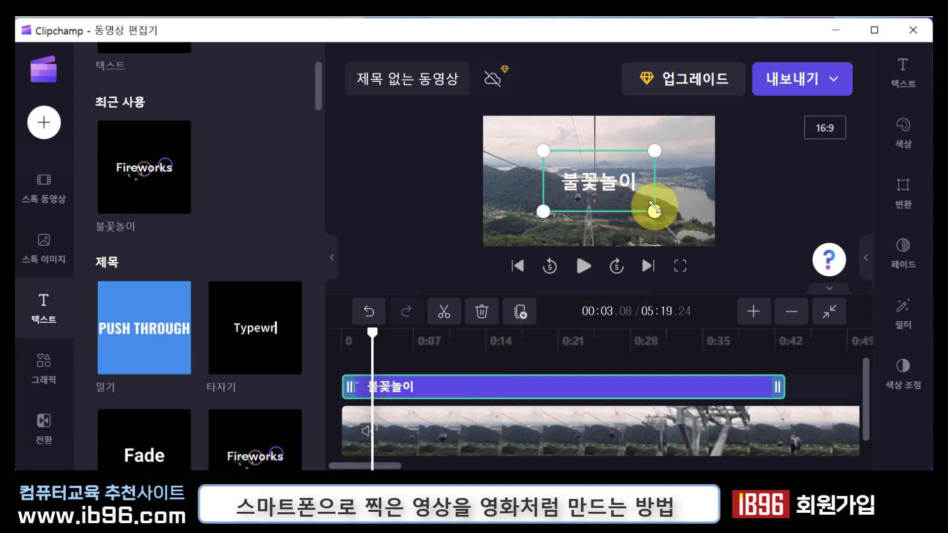
Enlarge the 불꽃놀이 title in the preview to most of the frame's width and centre it in the picture
left_click_drag(654, 207, 683, 229)
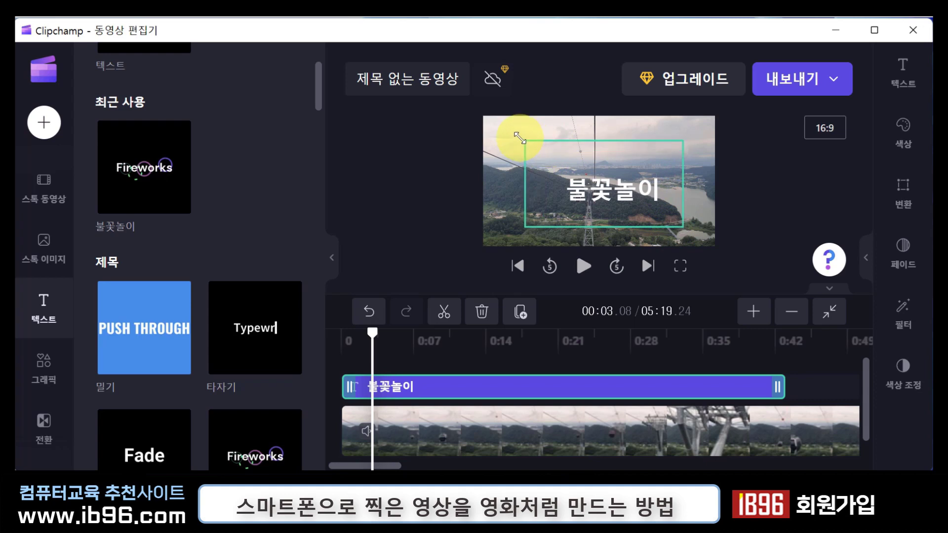
left_click_drag(503, 131, 505, 131)
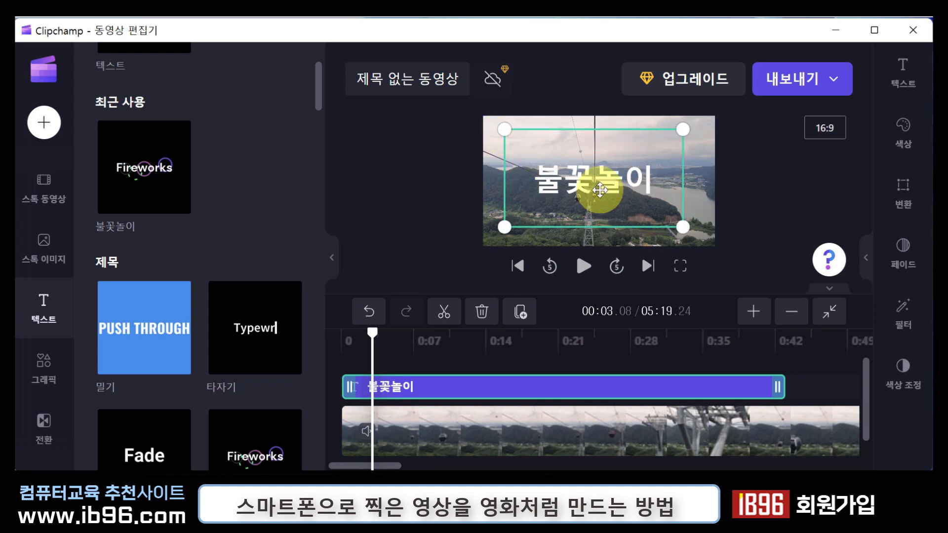
left_click_drag(582, 170, 591, 173)
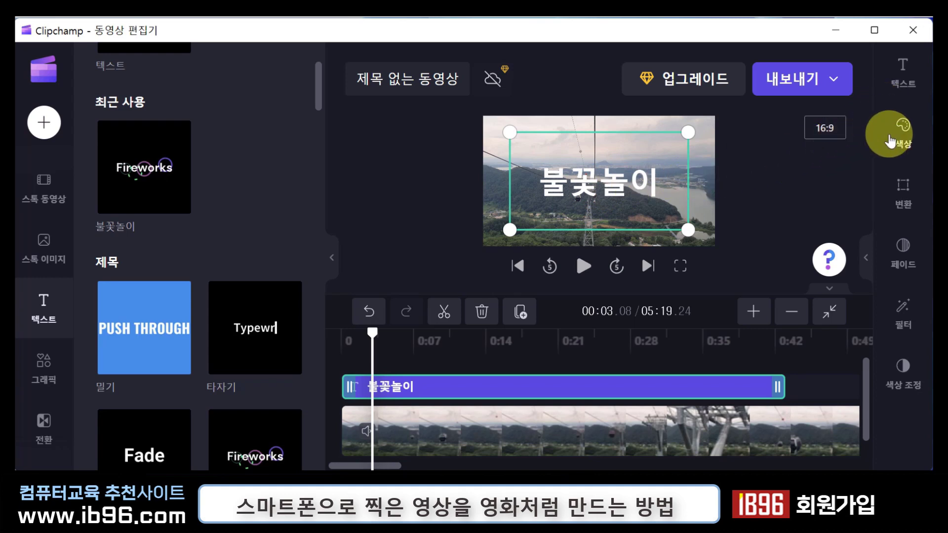
Change the title's text to 안녕하세요? and look through the available fonts, keeping DM Sans
left_click(907, 74)
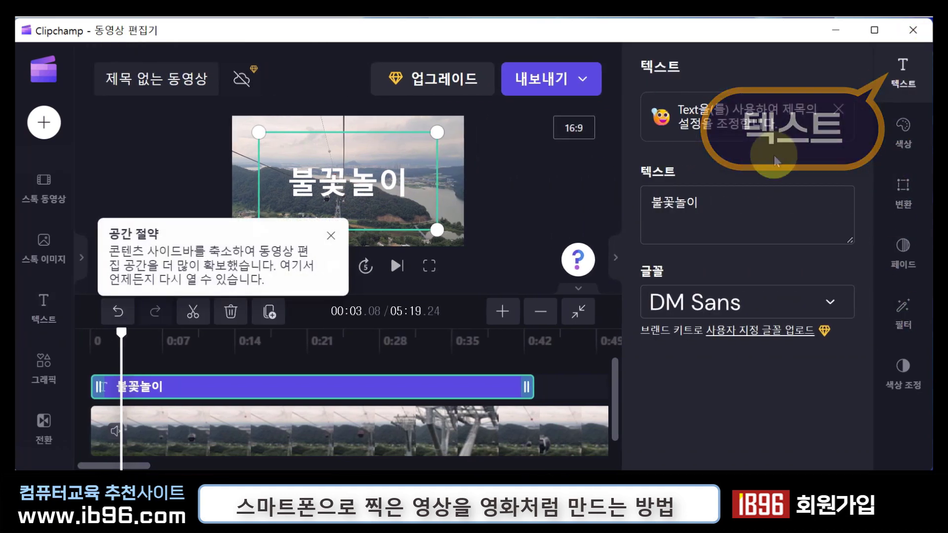
left_click_drag(709, 202, 647, 206)
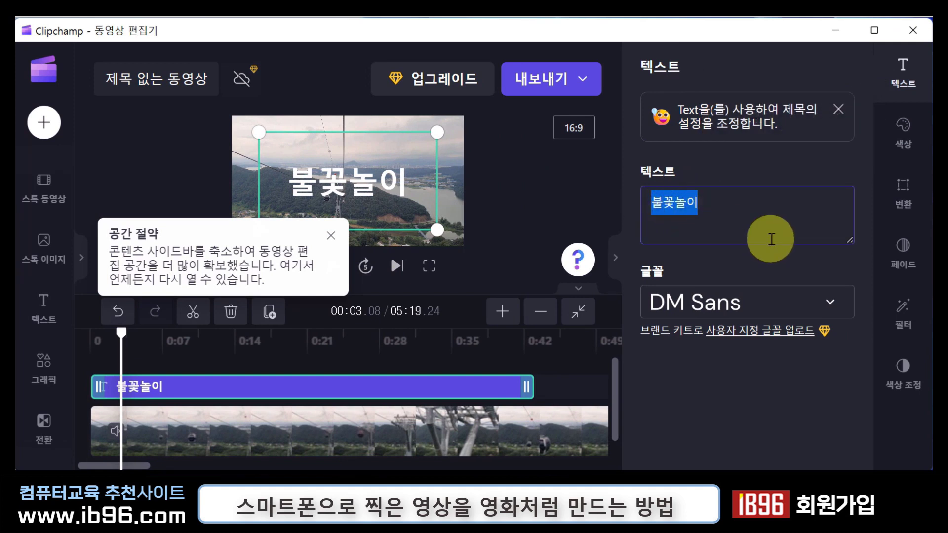
type("안녕하세요?")
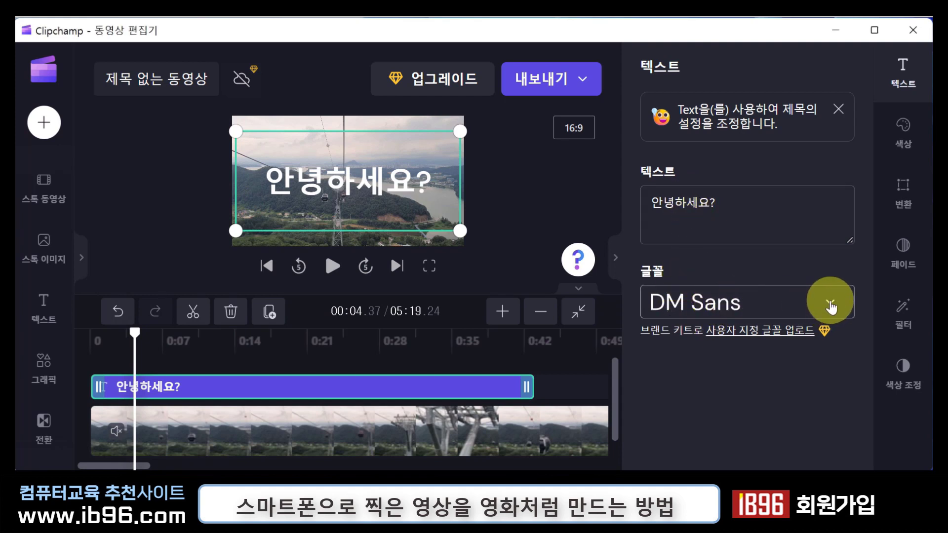
left_click(830, 305)
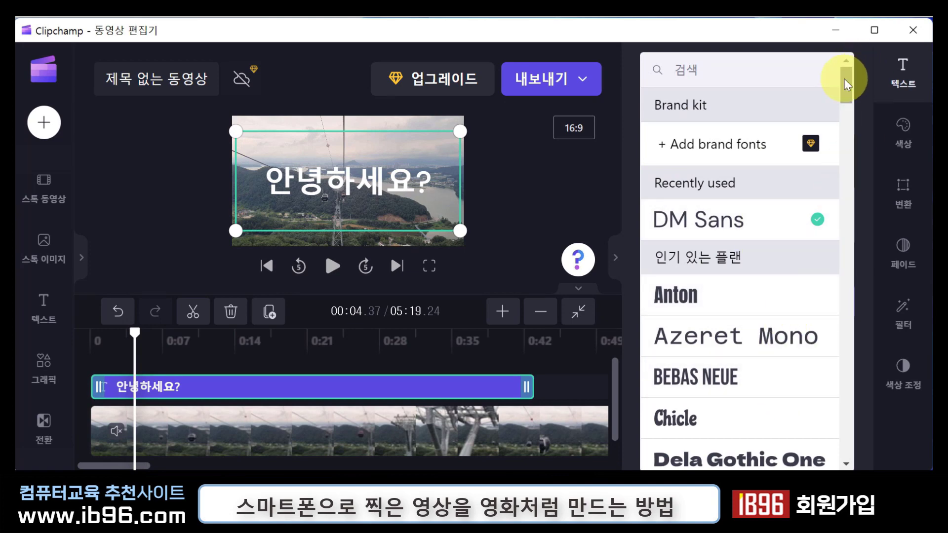
left_click_drag(847, 85, 852, 118)
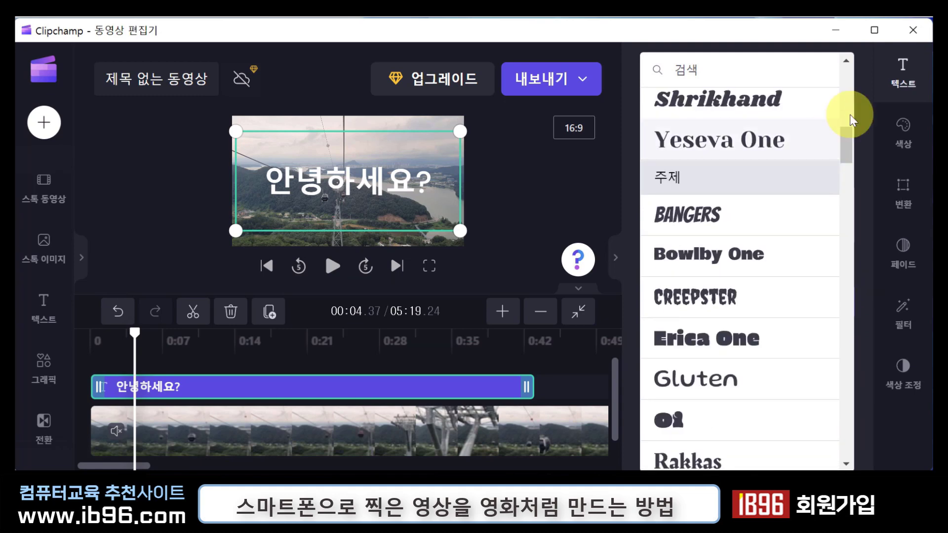
left_click(867, 129)
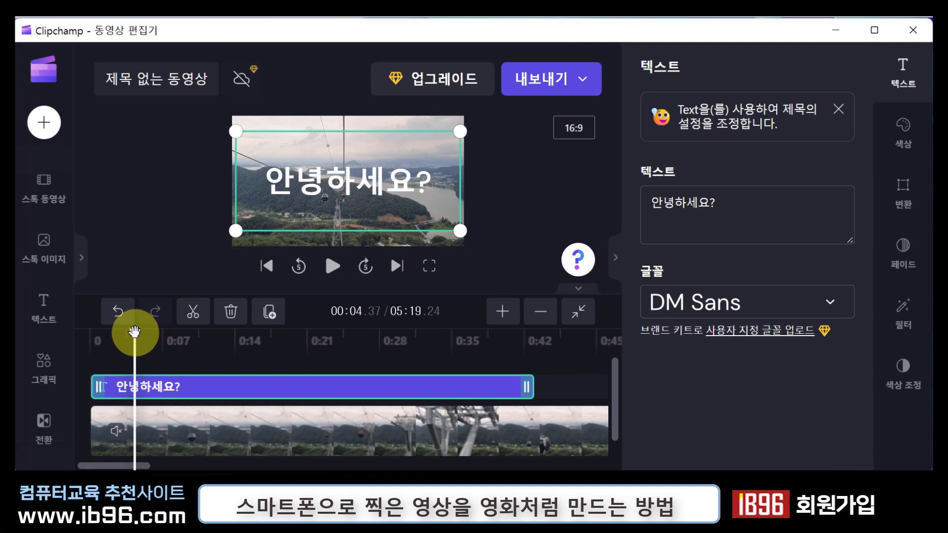
Shorten the 안녕하세요? title to end at about 0:21 and preview it from the start of the video
left_click_drag(135, 331, 90, 332)
left_click(332, 266)
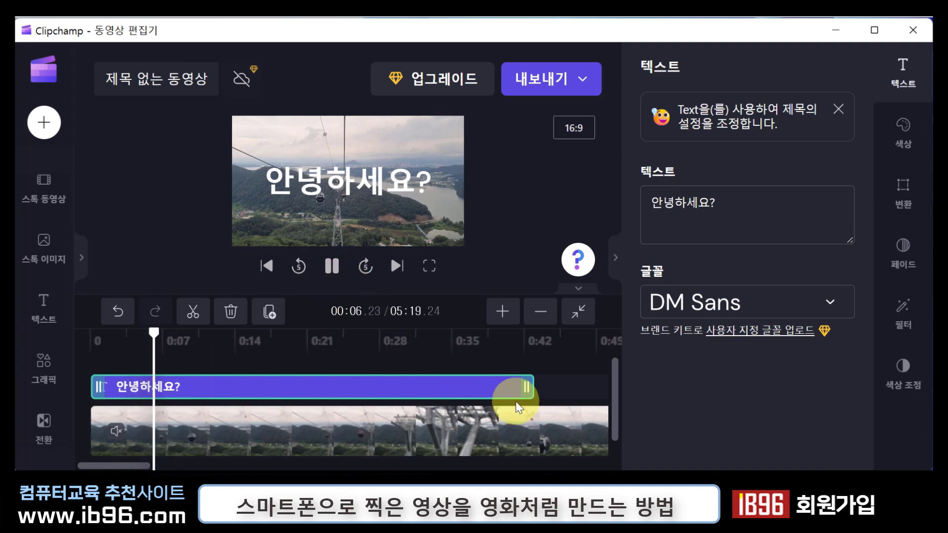
left_click_drag(527, 388, 434, 397)
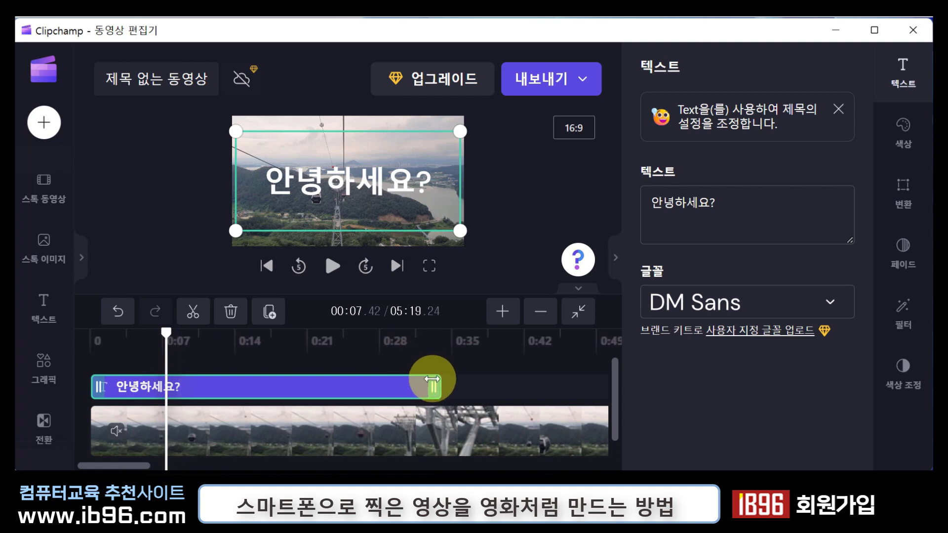
left_click_drag(433, 385, 374, 384)
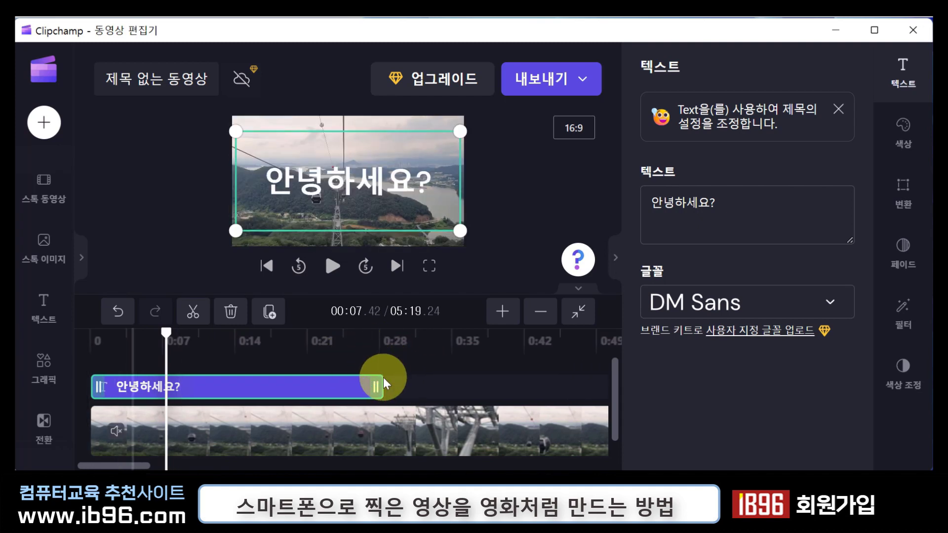
left_click_drag(378, 382, 299, 386)
left_click_drag(100, 339, 90, 340)
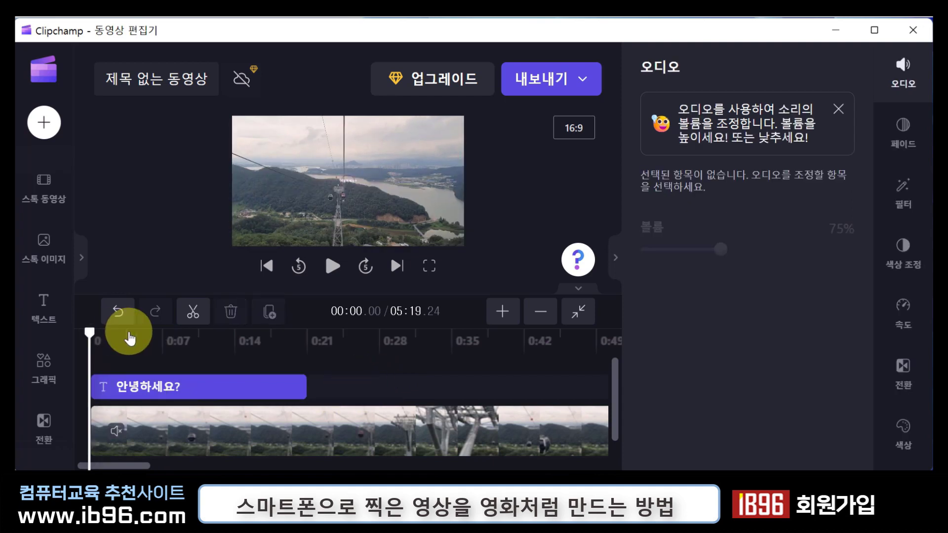
key("space")
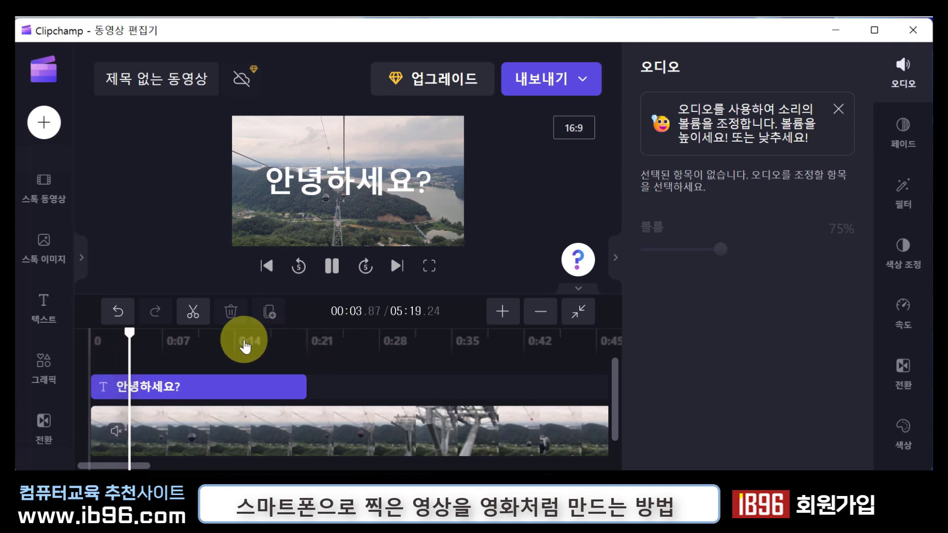
key("space")
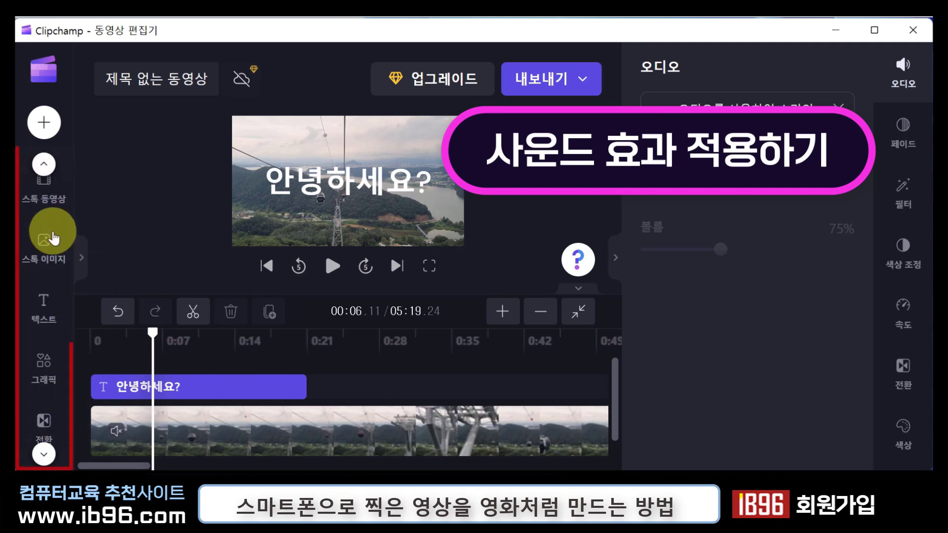
Browse the stock music and sound effects and add the free Autumn Dunes track to the timeline
left_click(47, 165)
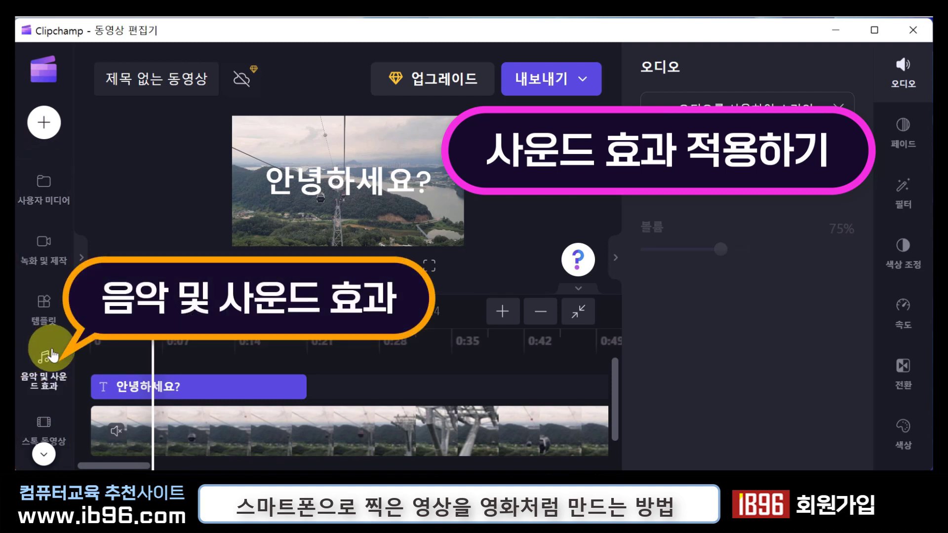
left_click(51, 377)
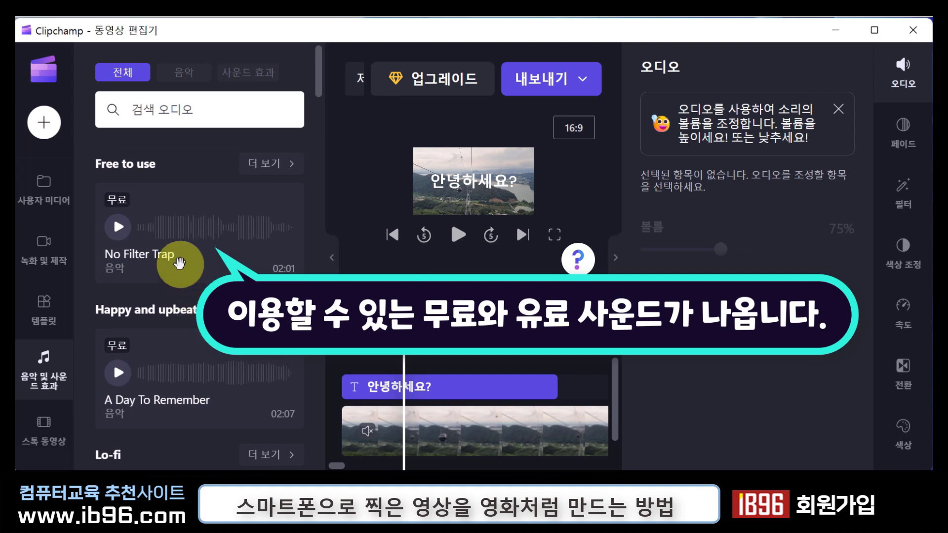
scroll(118, 353, "down", 4)
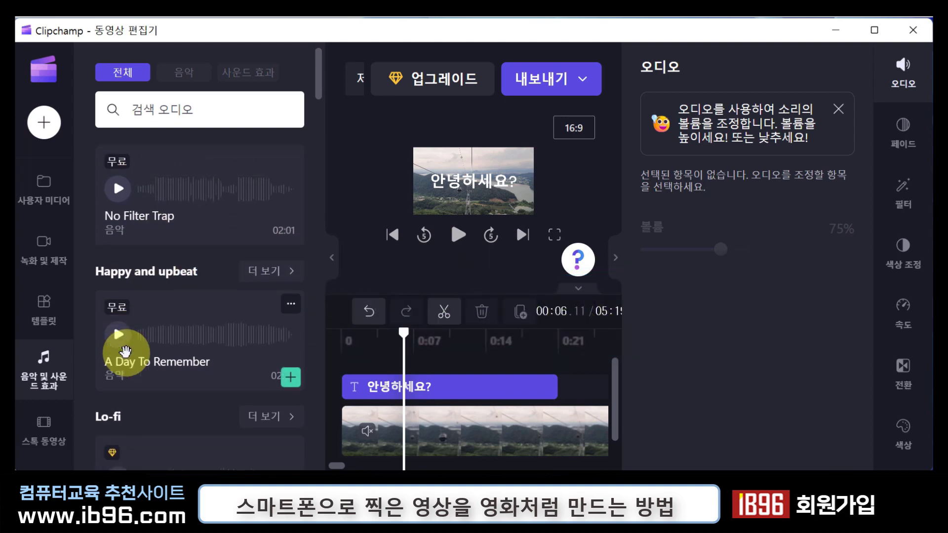
mouse_move(110, 299)
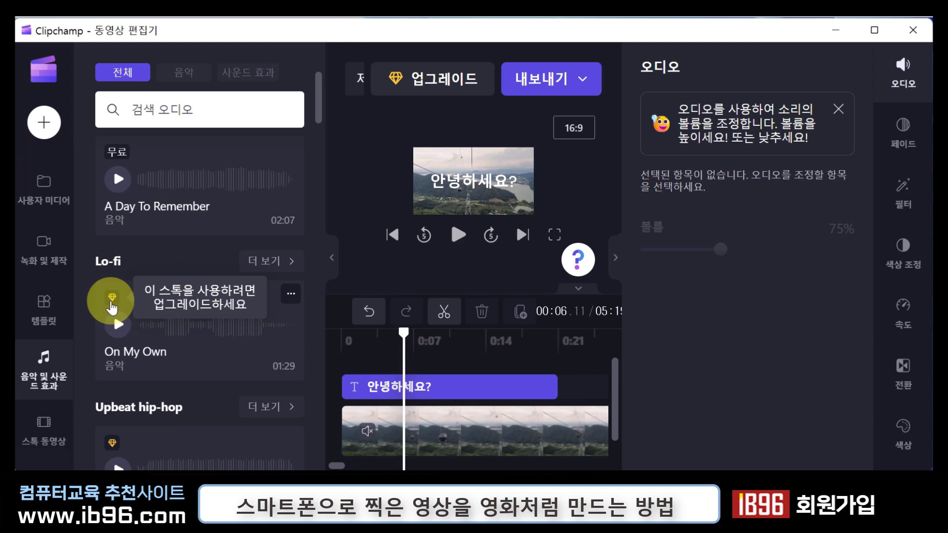
scroll(204, 288, "down", 5)
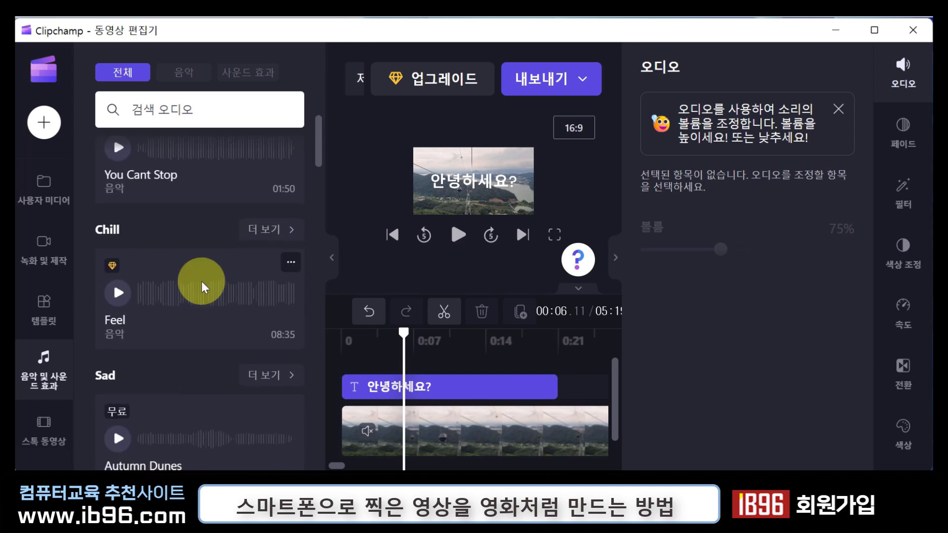
scroll(204, 287, "down", 5)
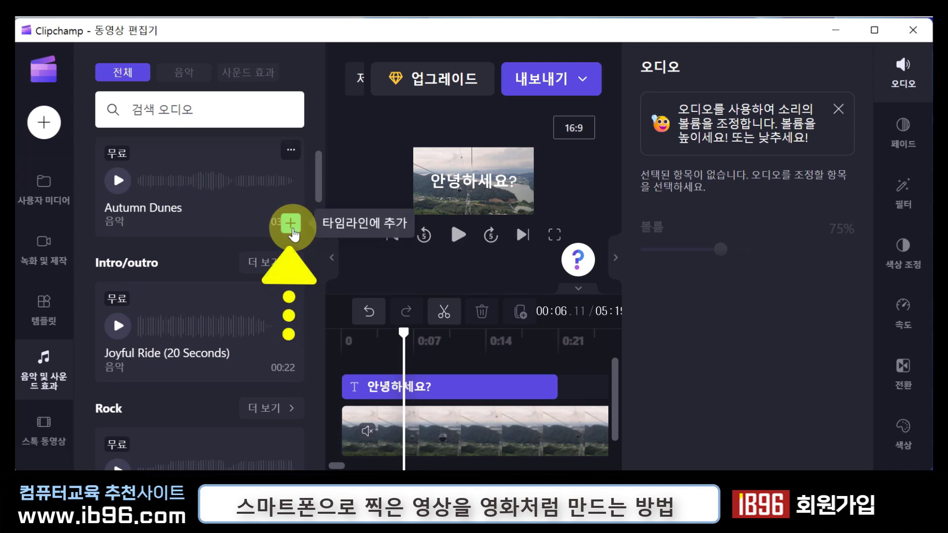
left_click(293, 234)
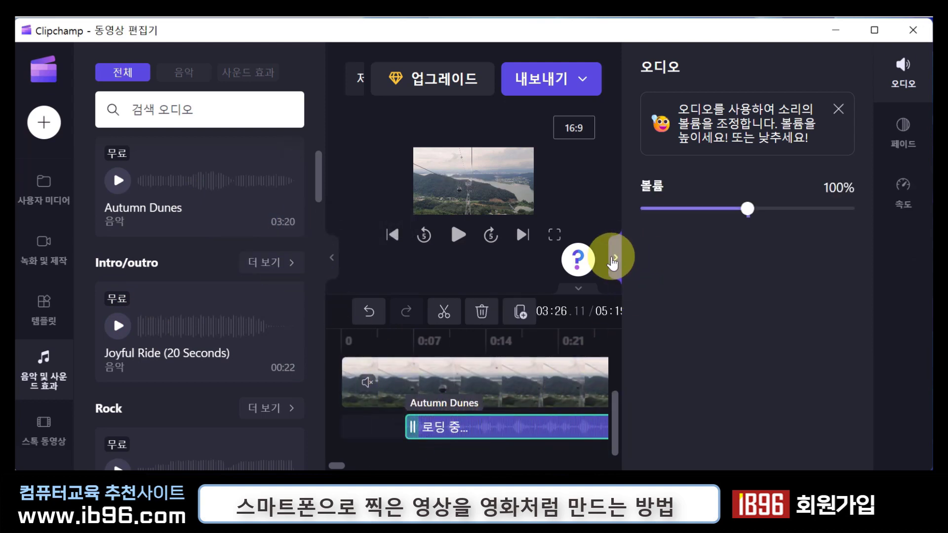
Move the Autumn Dunes track to the start of the timeline and preview the video from the beginning
left_click(613, 260)
left_click(476, 395)
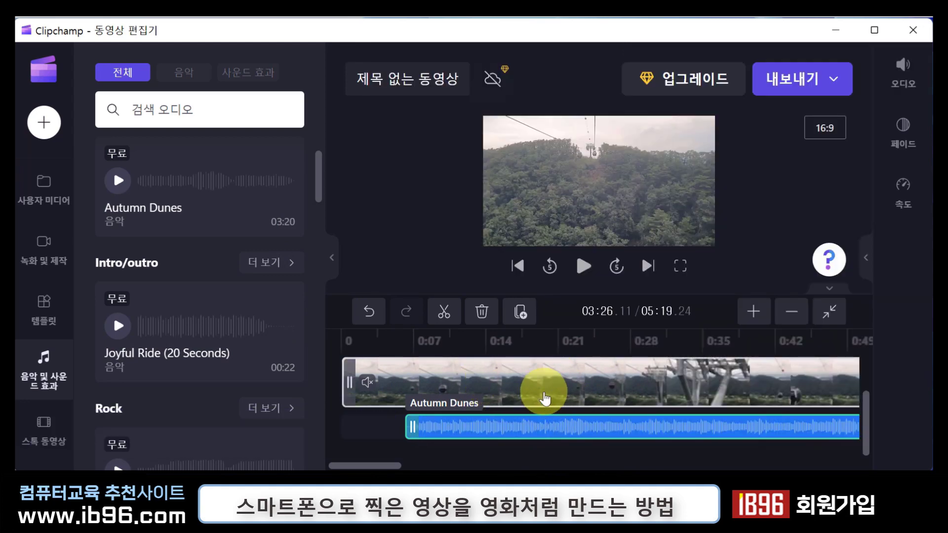
left_click(562, 436)
left_click_drag(564, 430, 479, 434)
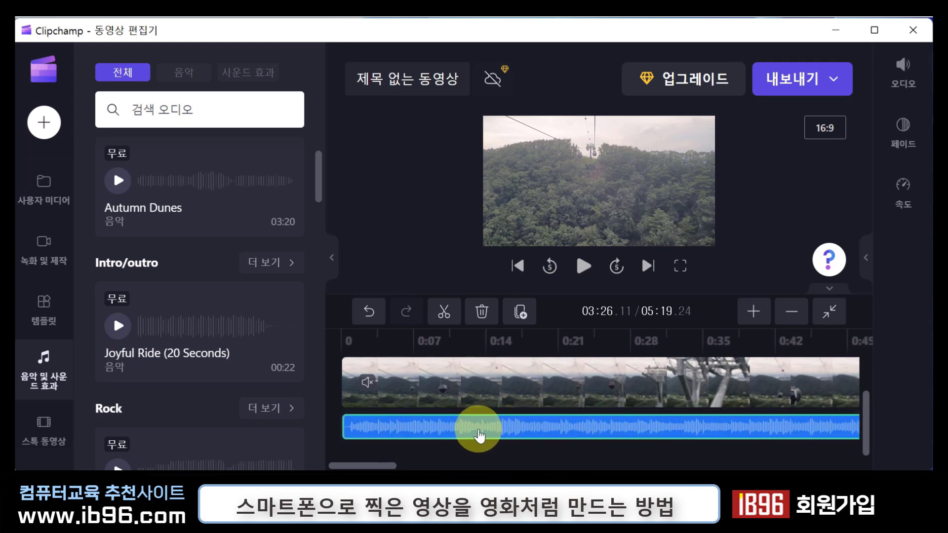
left_click_drag(360, 340, 330, 349)
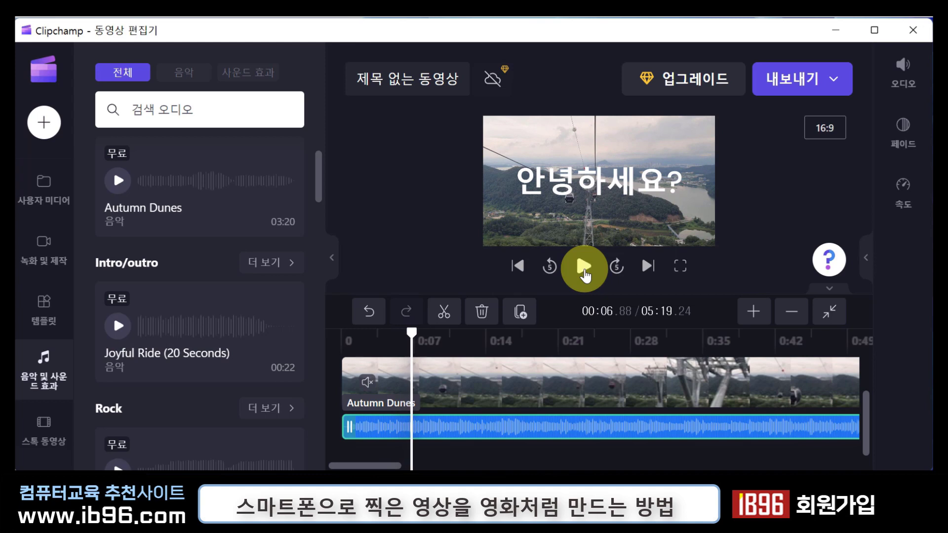
left_click(443, 393)
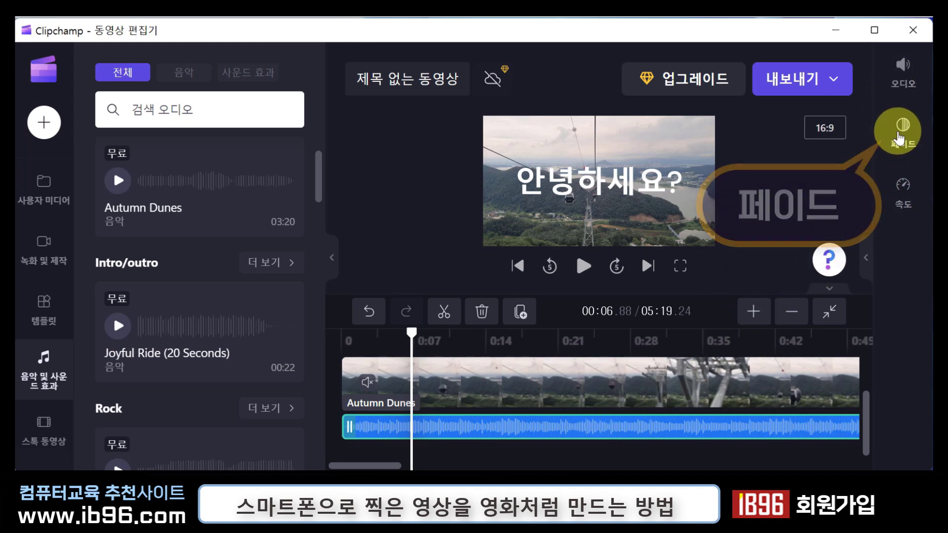
Set the Autumn Dunes track's fade-in to 2.0 seconds and preview it from the start of the video
left_click(898, 136)
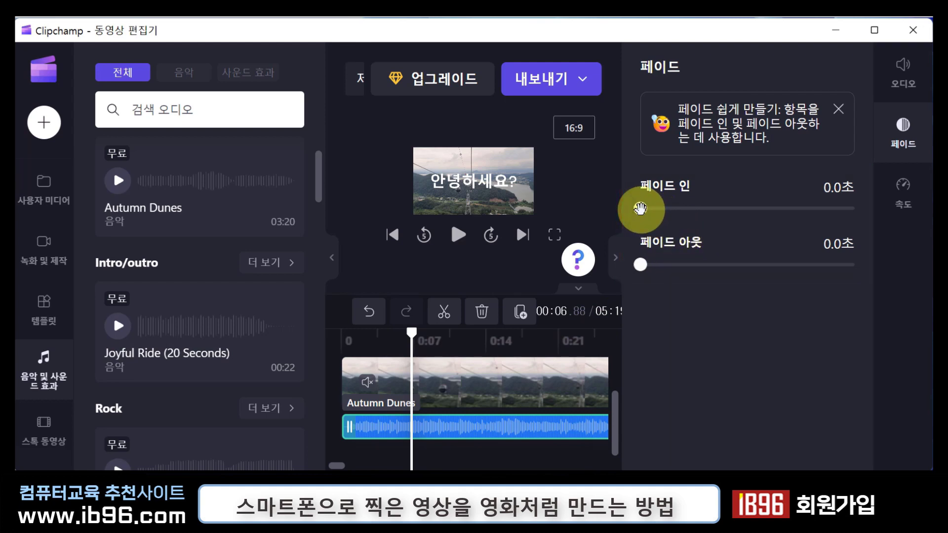
left_click_drag(645, 209, 824, 218)
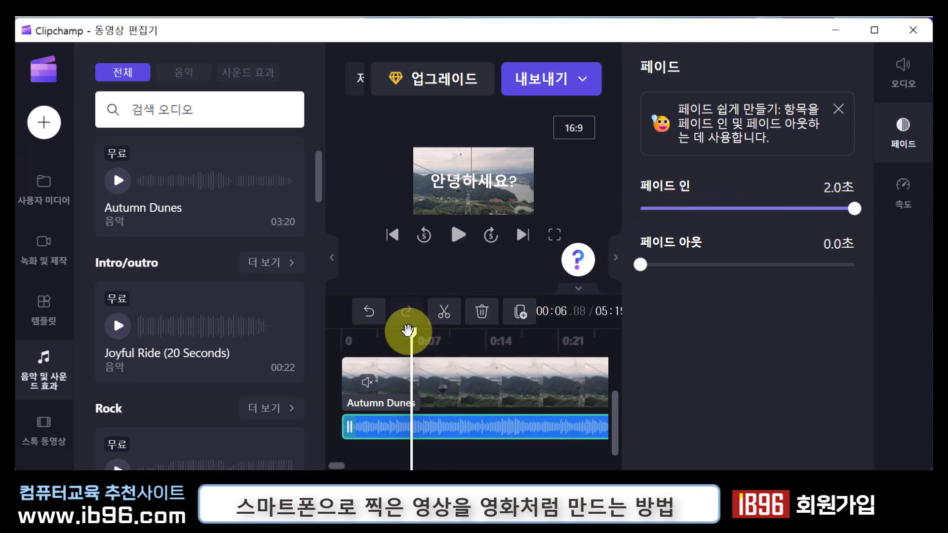
left_click_drag(411, 332, 311, 339)
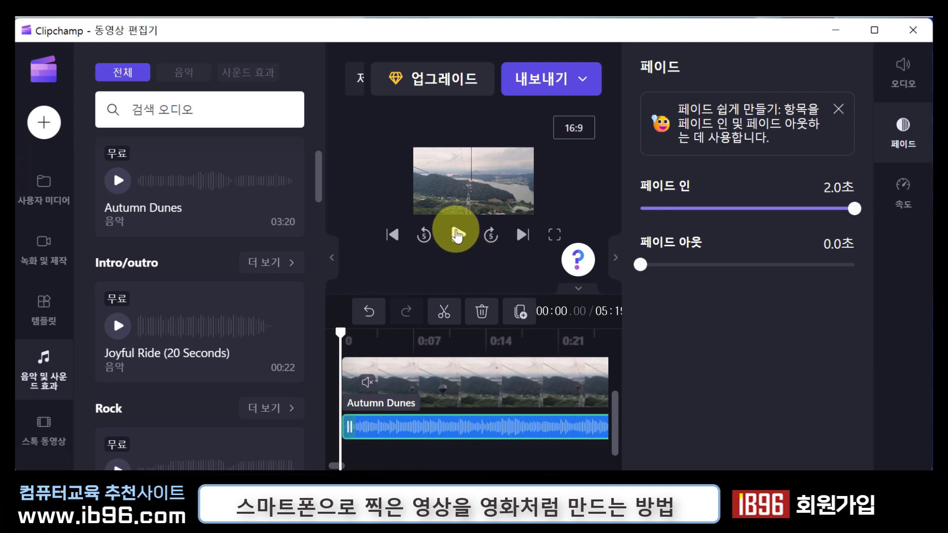
left_click(456, 234)
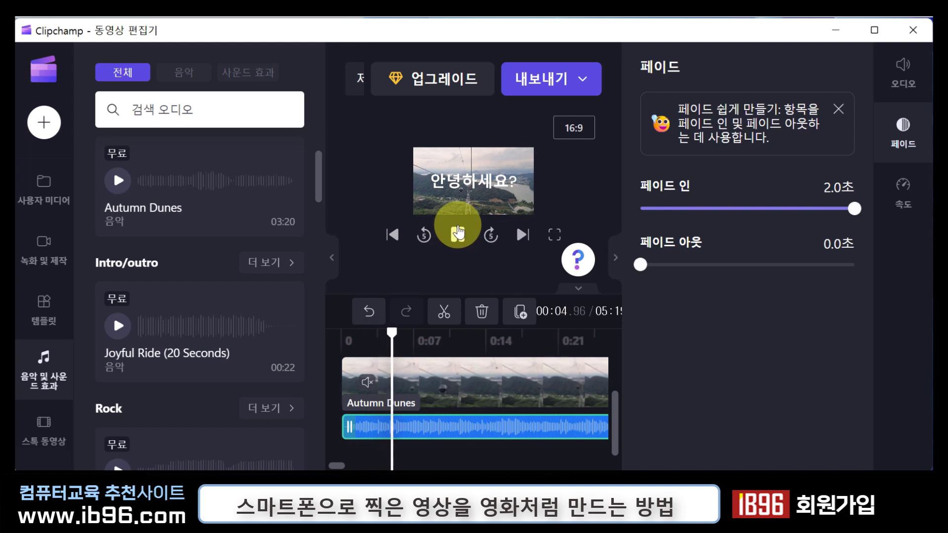
left_click(458, 232)
left_click(402, 400)
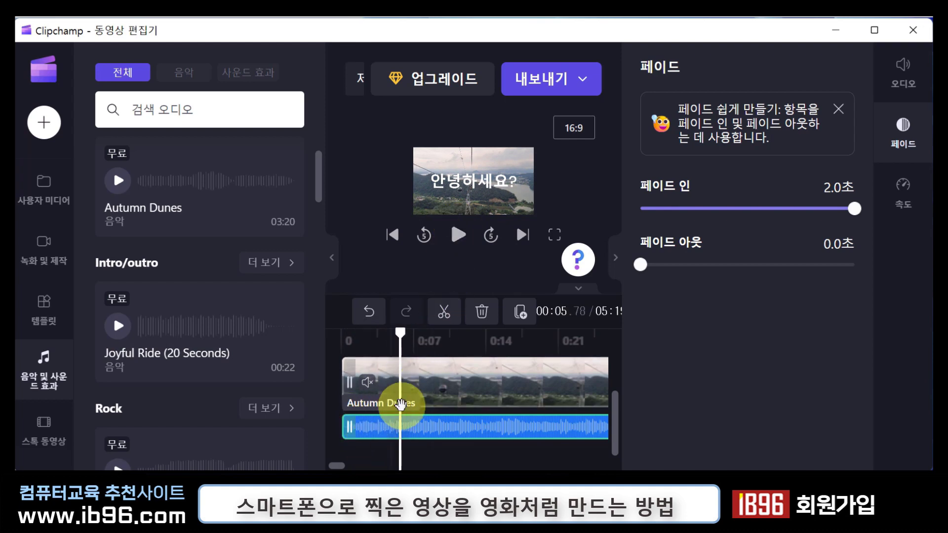
Set the Autumn Dunes track's fade-out to 2.0 seconds and check its volume setting, keeping it at 100%
left_click_drag(641, 265, 869, 260)
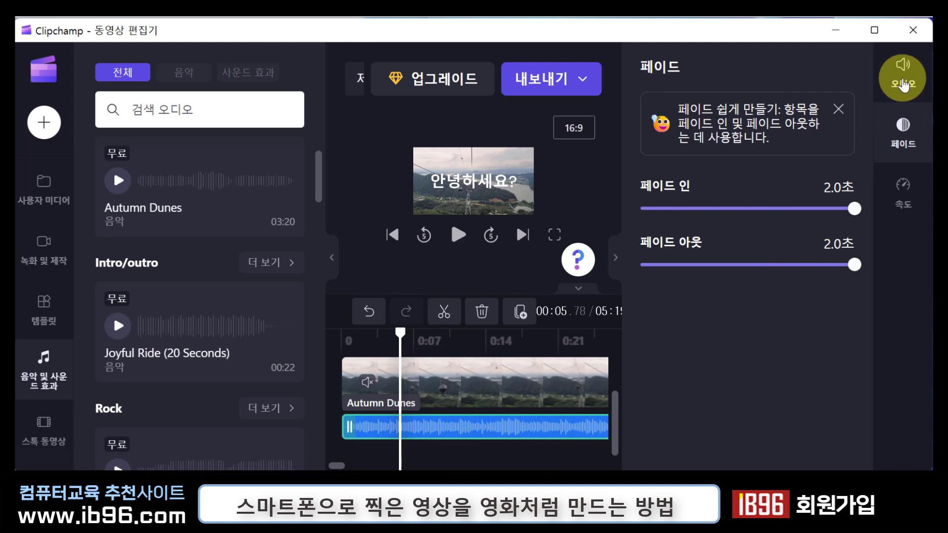
left_click(903, 84)
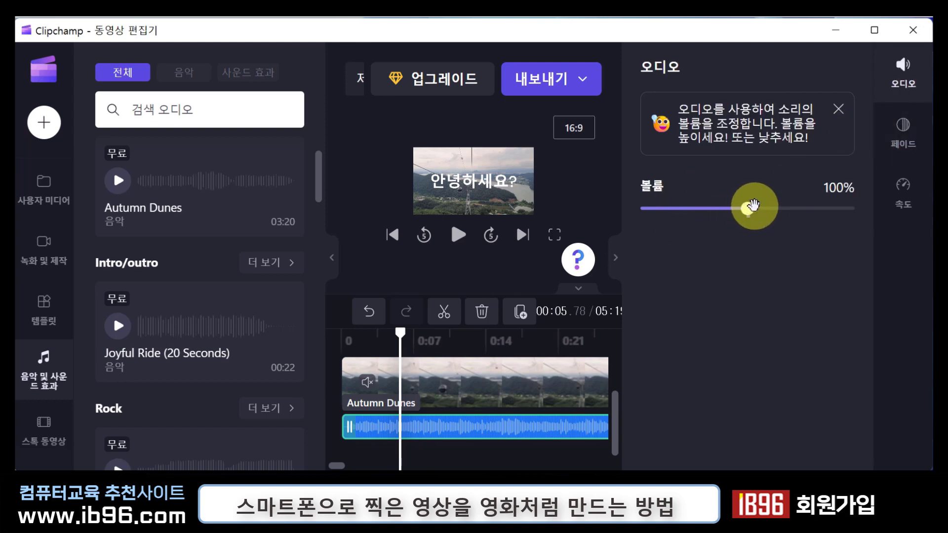
mouse_move(754, 204)
left_mouse_down()
mouse_move(664, 210)
mouse_move(809, 211)
mouse_move(749, 222)
left_mouse_up()
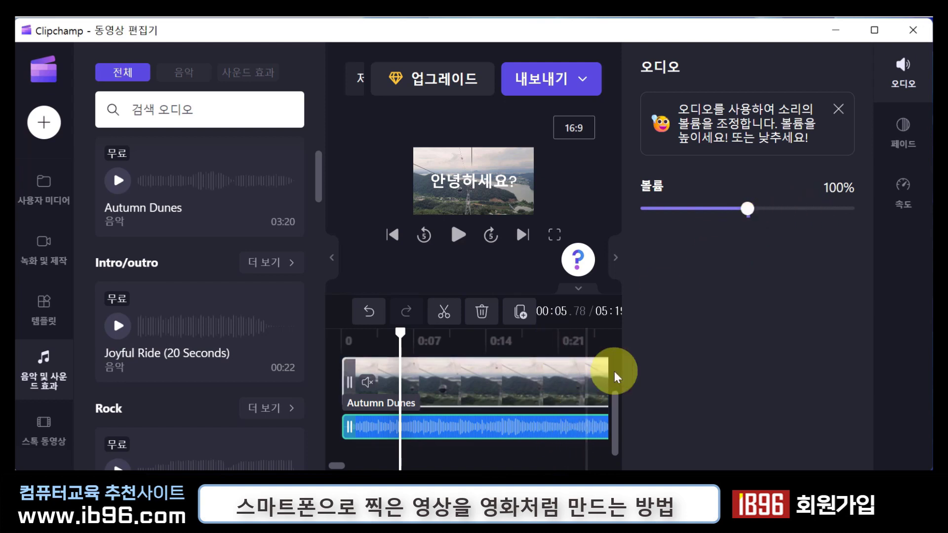
left_click(619, 258)
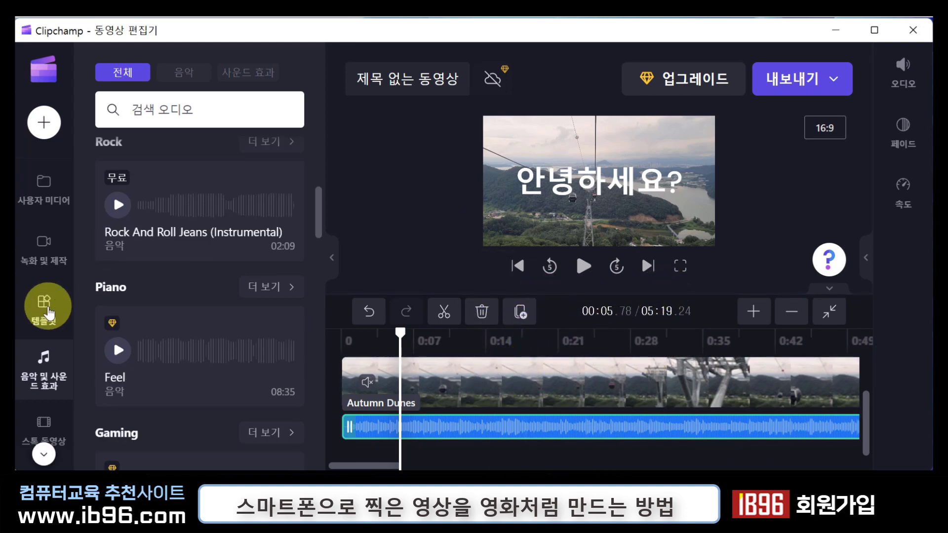
Look through the stock video and stock image libraries, examining which categories and free items they offer
scroll(45, 311, "down", 3)
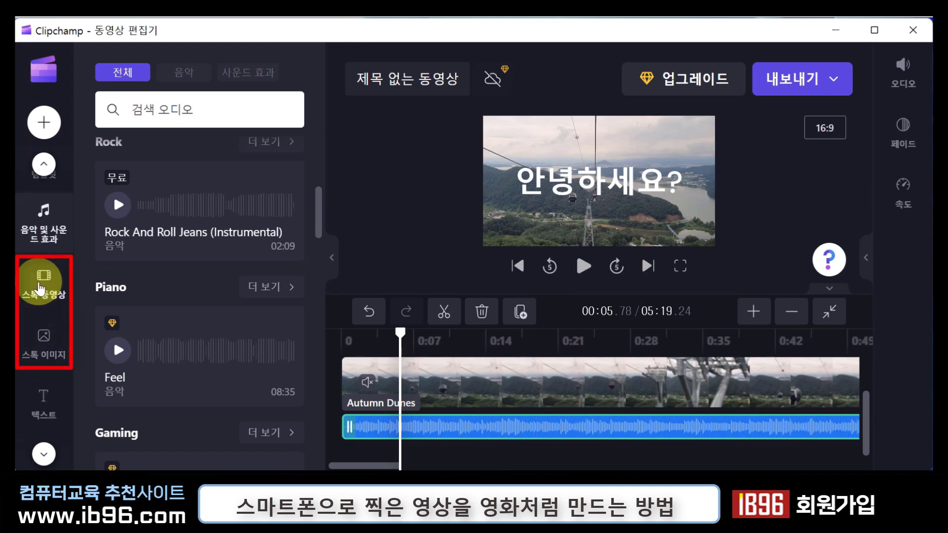
left_click(42, 286)
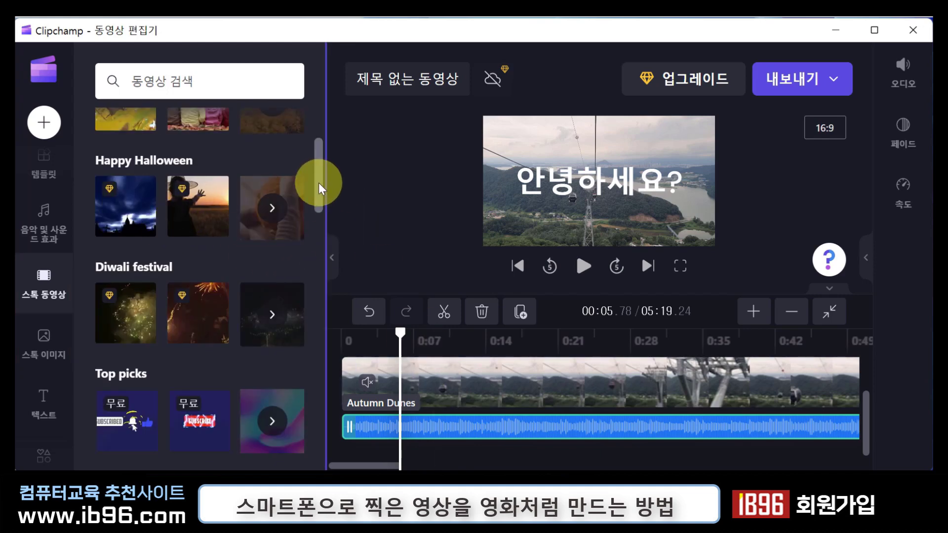
left_click_drag(319, 183, 328, 116)
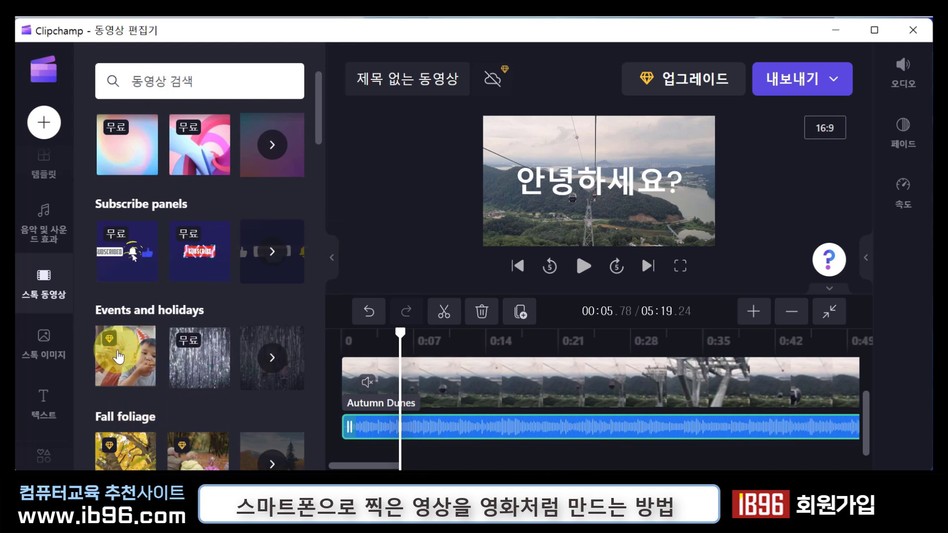
left_click_drag(119, 357, 424, 390)
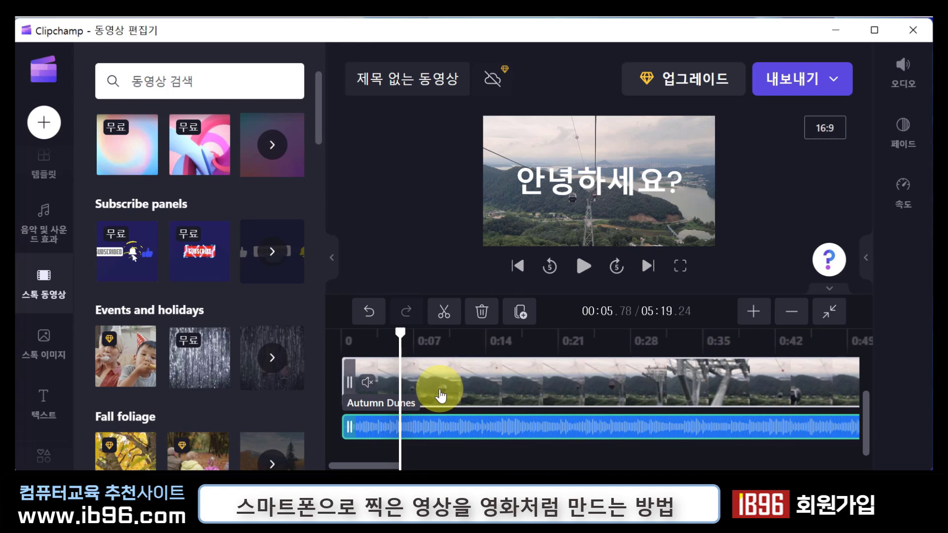
left_click(36, 348)
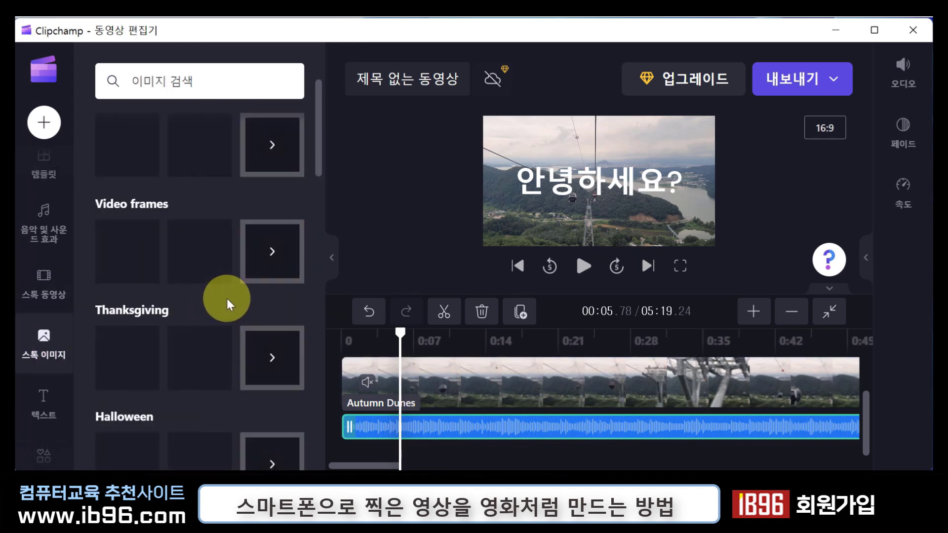
scroll(419, 390, "up", 2)
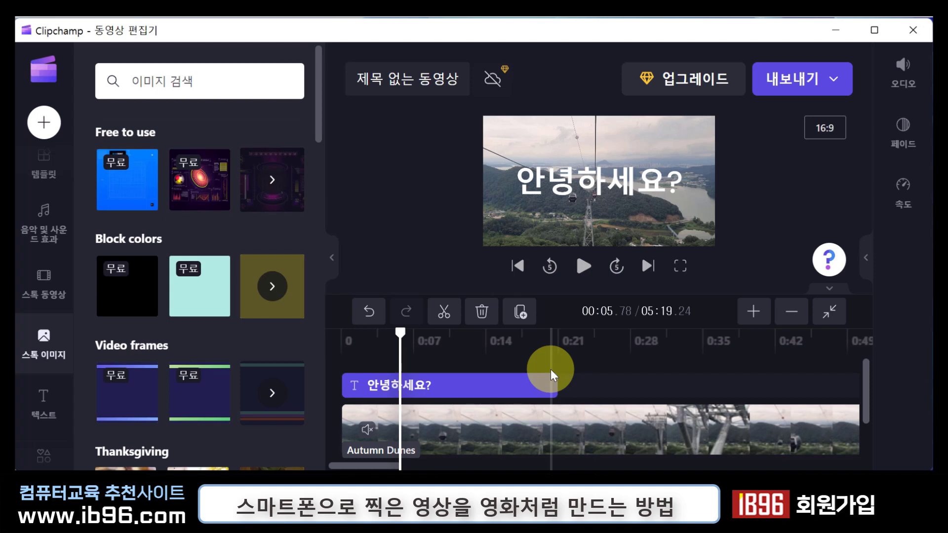
scroll(55, 151, "up", 3)
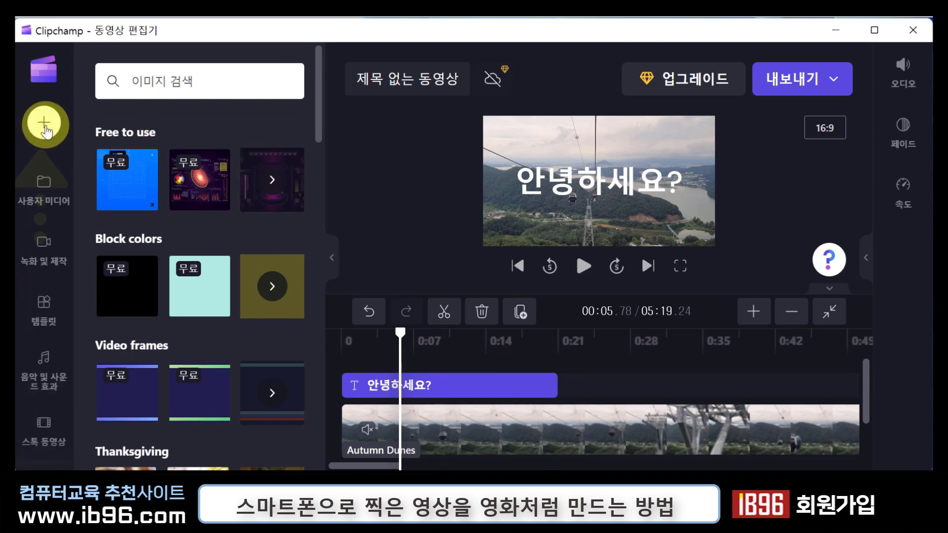
Import the photo 20220825_165418 from the desktop folder 20220825 into the project media
left_click(45, 124)
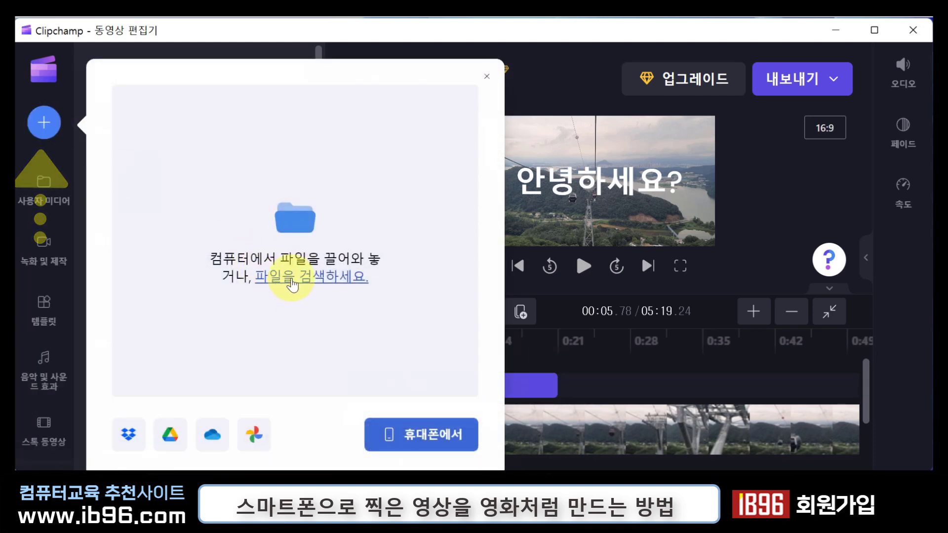
left_click(291, 281)
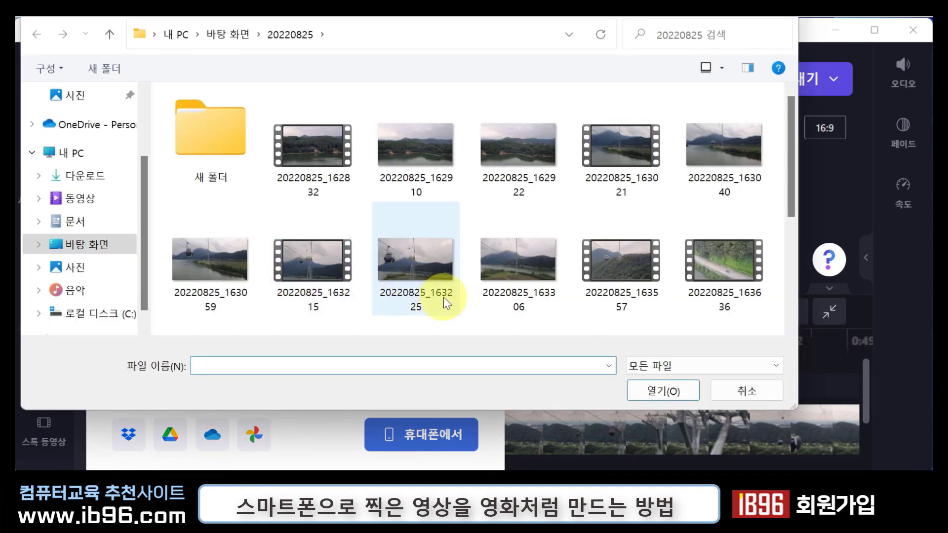
scroll(564, 294, "down", 3)
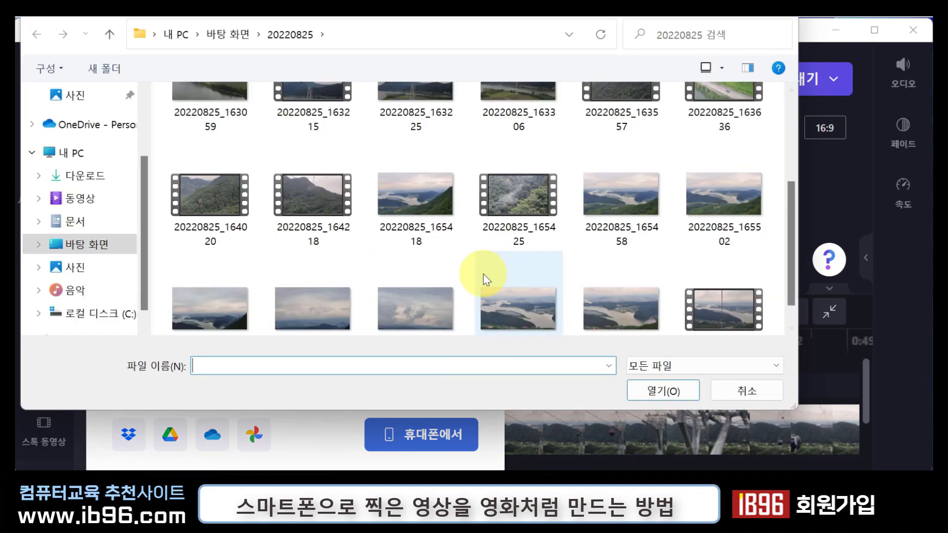
left_click(410, 197)
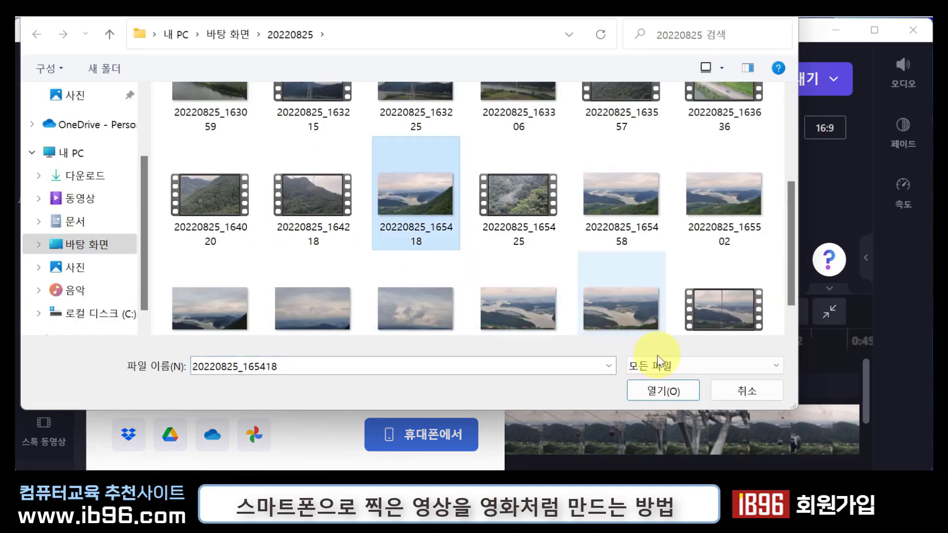
left_click(680, 395)
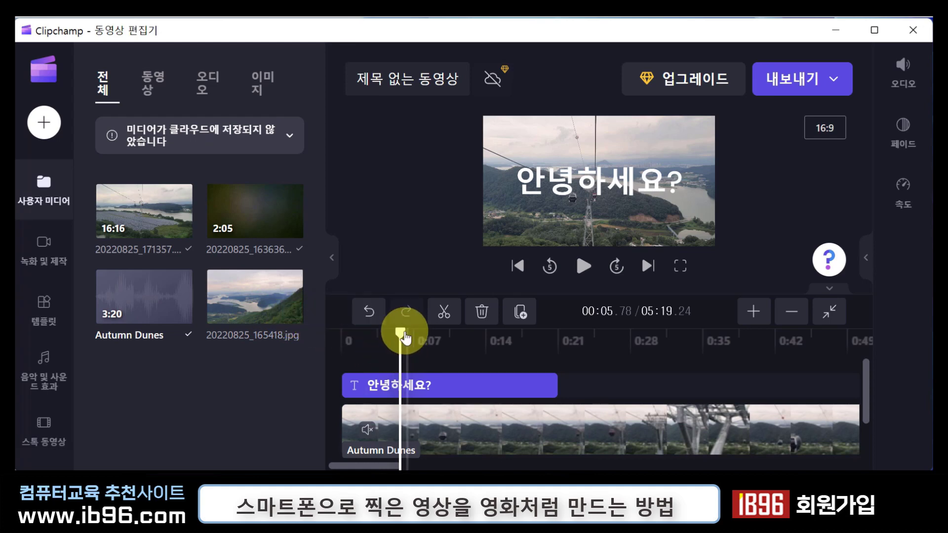
Add the 20220825_165418.jpg photo to the timeline at about 0:16
left_click_drag(405, 330, 506, 338)
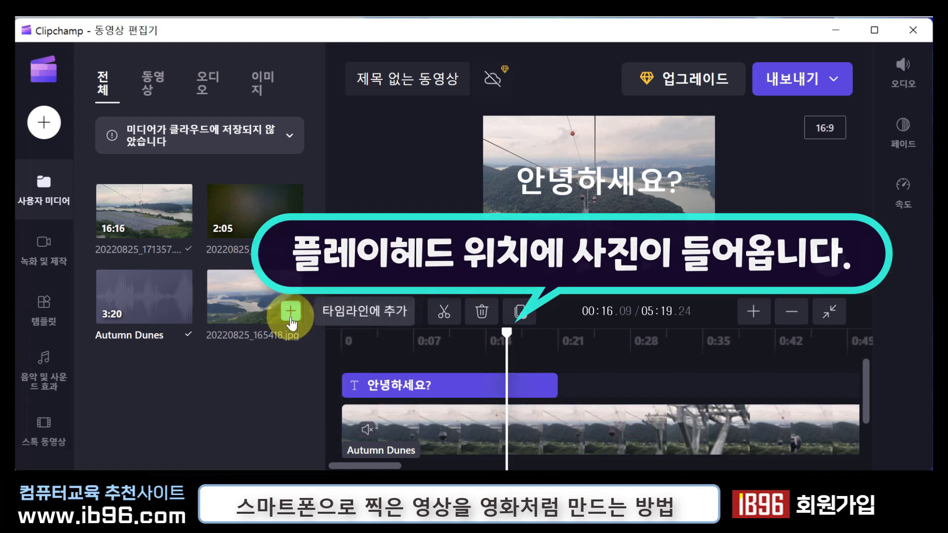
left_click(290, 312)
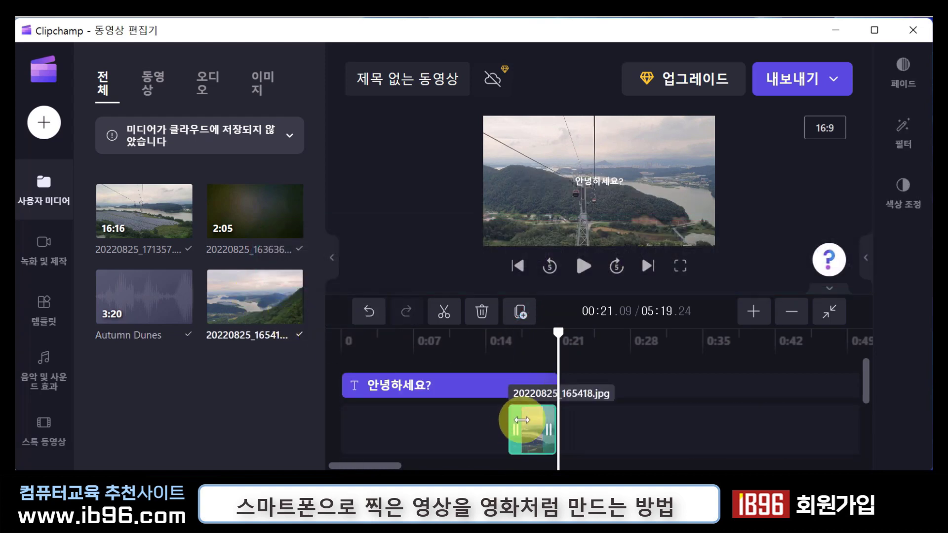
scroll(527, 437, "down", 2)
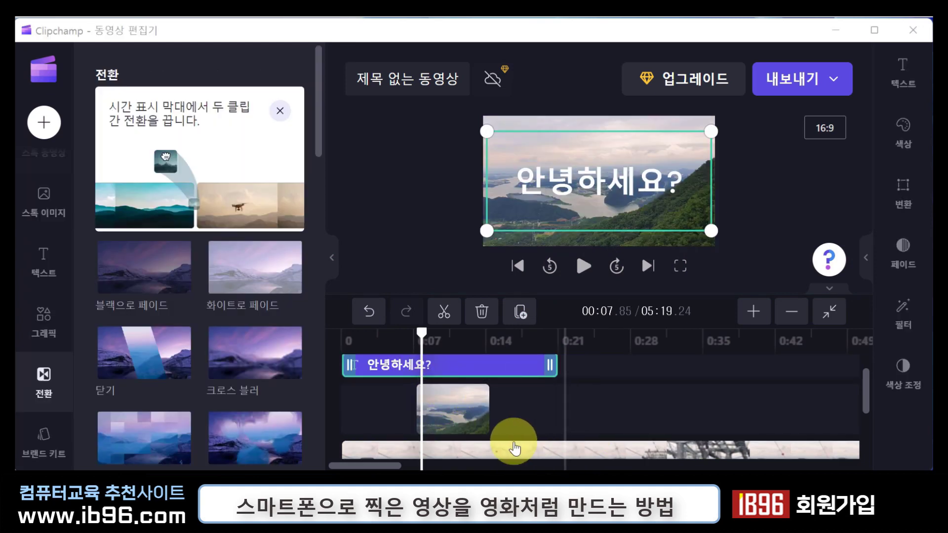
Examine how the 안녕하세요? title, the photo and the 20220825_171357.mp4 video are layered, comparing their track order with the preview around 0:07–0:09
left_click(585, 378)
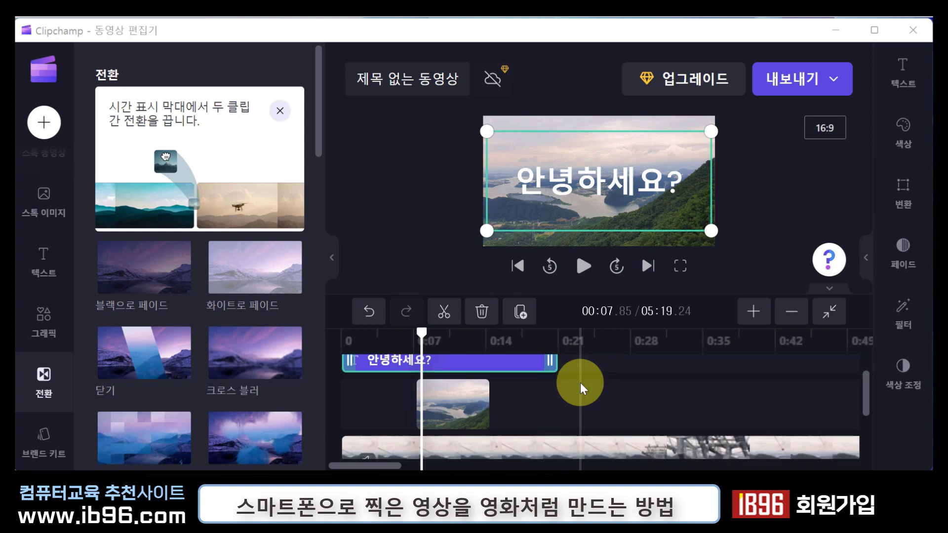
scroll(579, 383, "down", 1)
left_click(435, 436)
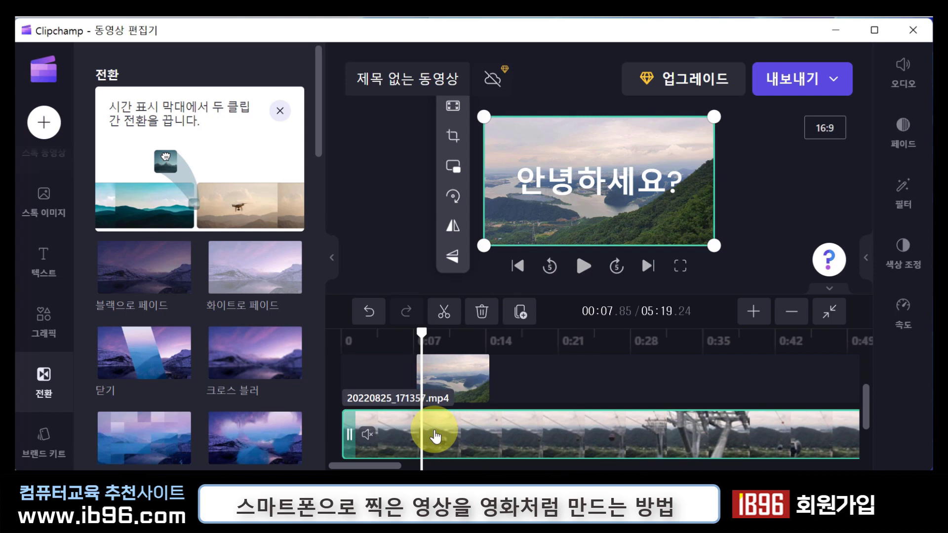
left_click(454, 377)
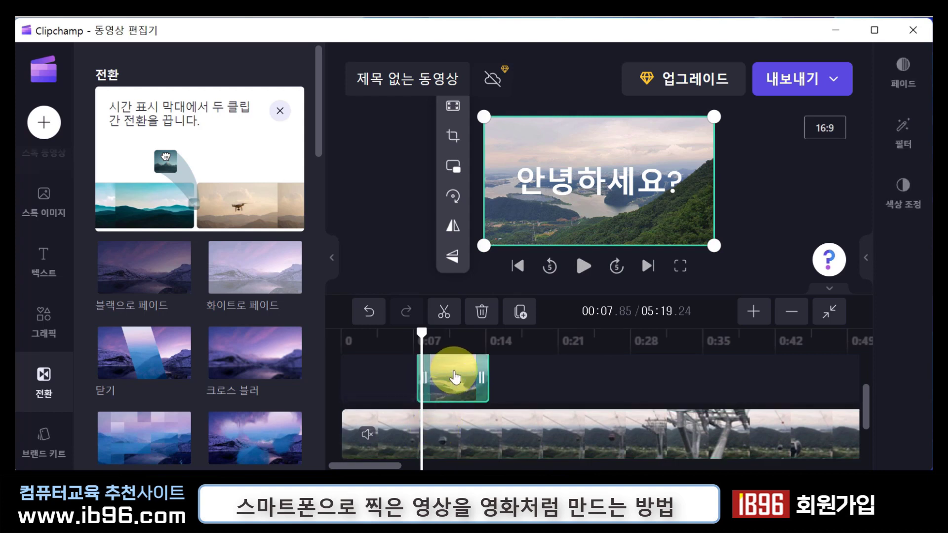
scroll(454, 378, "up", 1)
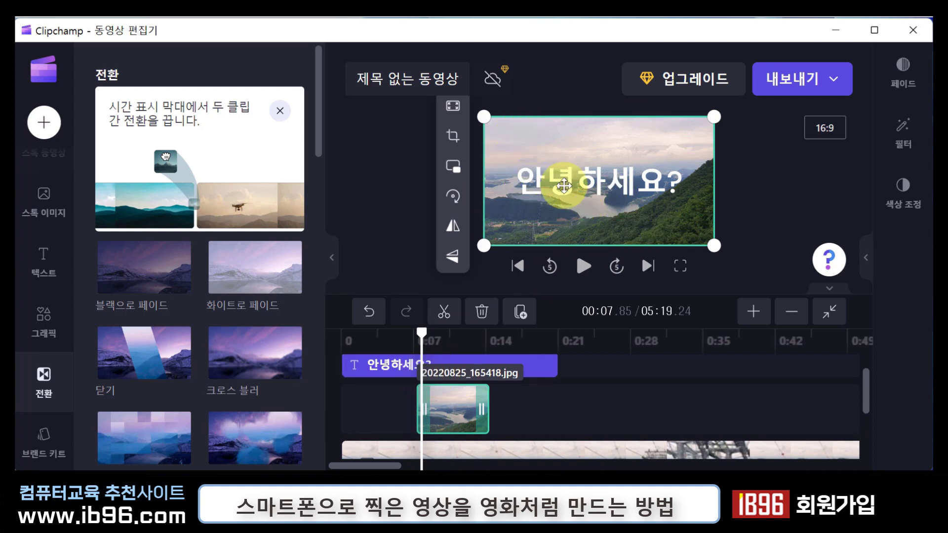
left_click(401, 364)
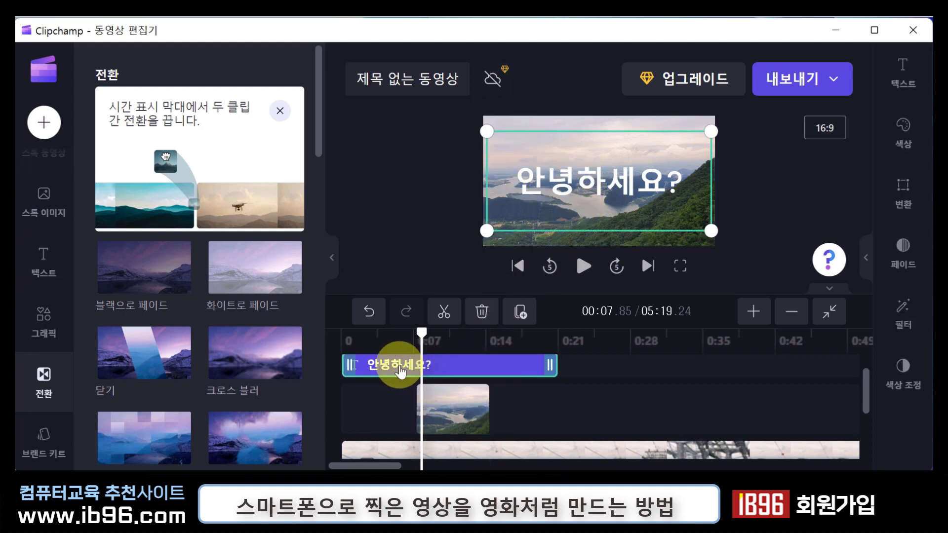
scroll(478, 374, "down", 1)
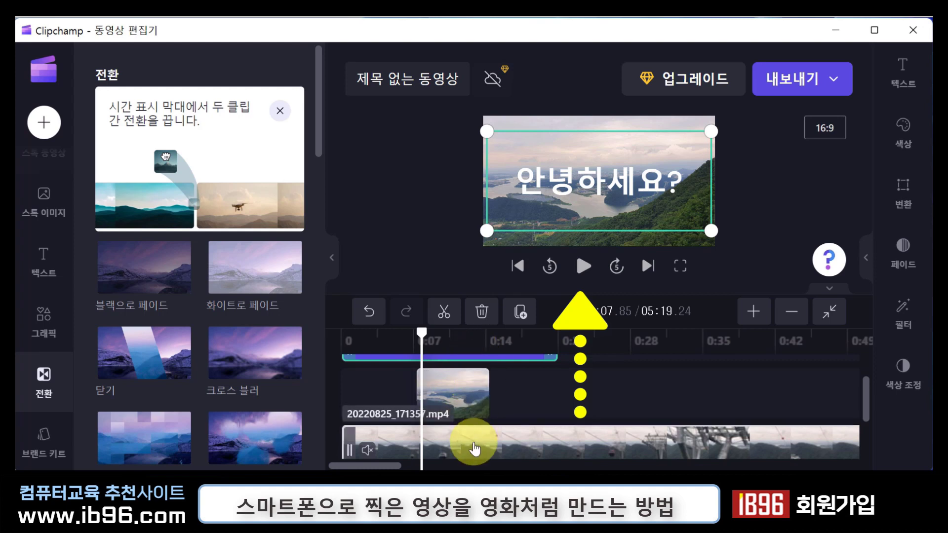
left_click(498, 444)
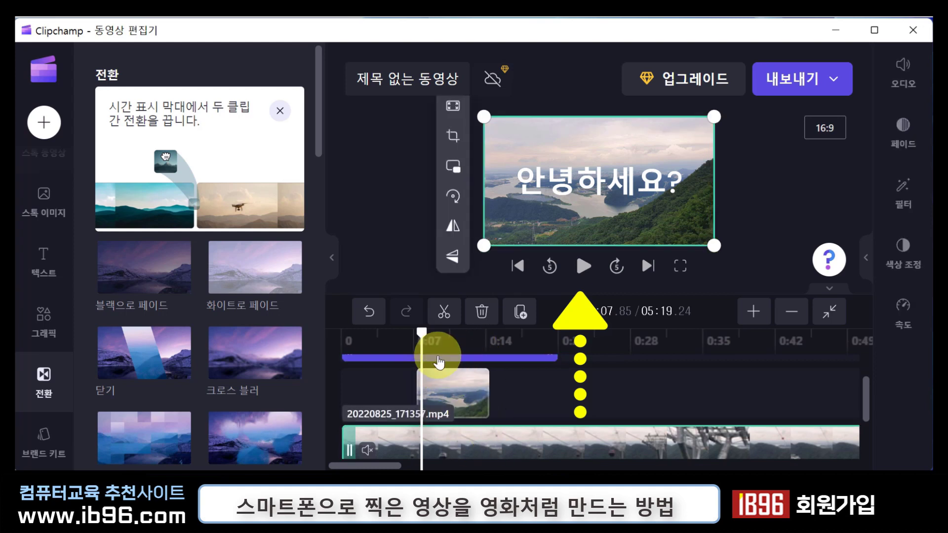
left_click_drag(413, 330, 437, 336)
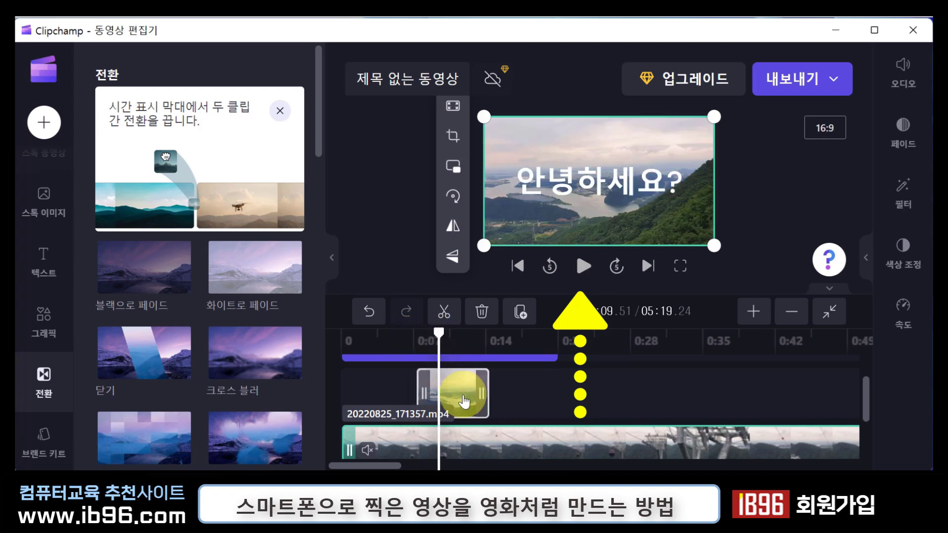
scroll(439, 403, "up", 1)
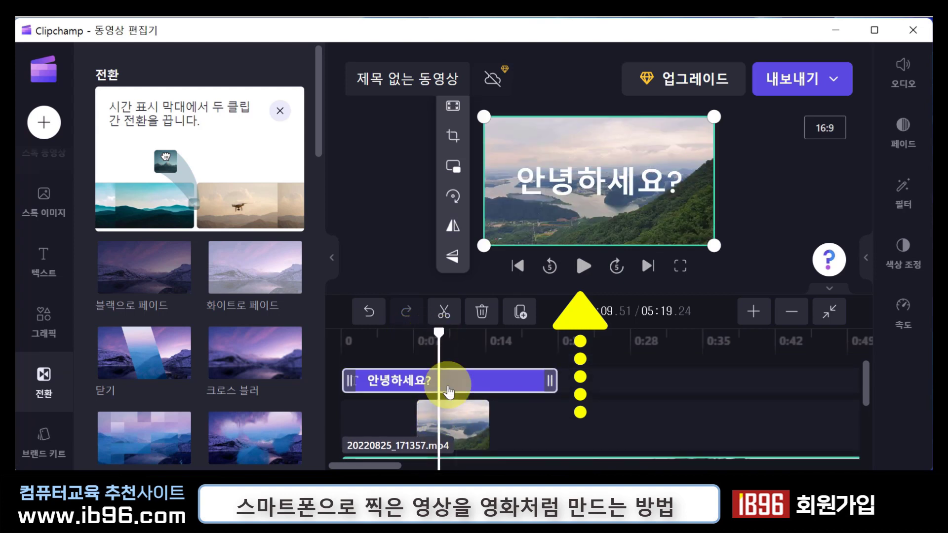
left_click(449, 390)
left_click(599, 216)
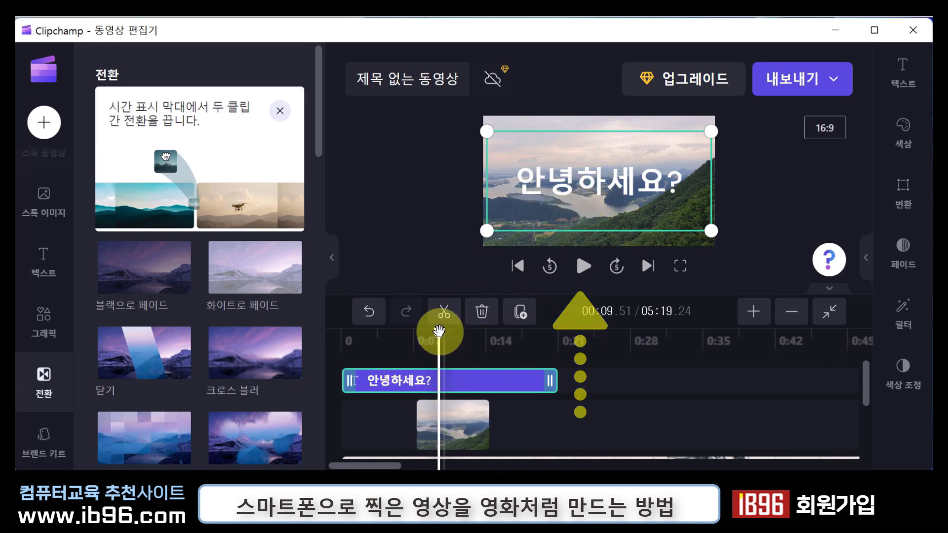
mouse_move(439, 331)
left_mouse_down()
mouse_move(413, 333)
mouse_move(438, 333)
left_mouse_up()
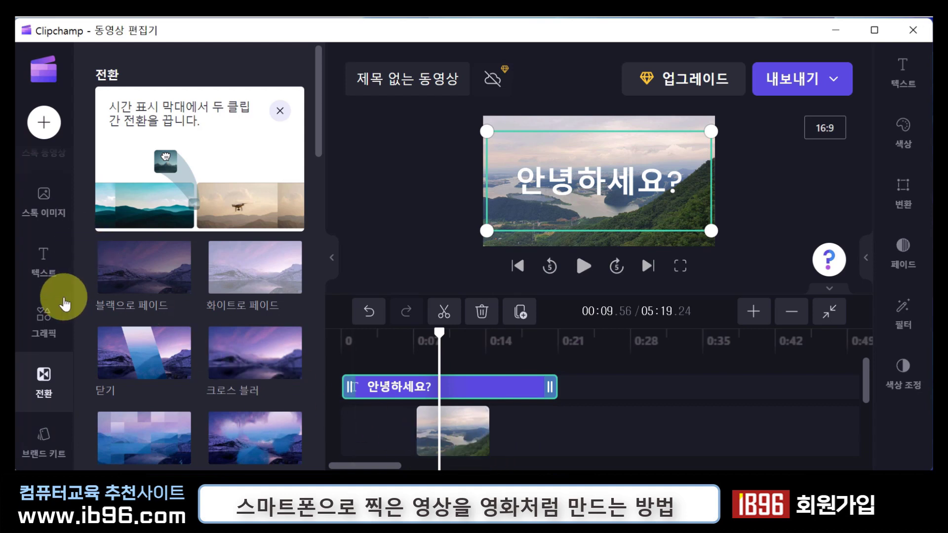
Place the 20220825_165543.jpg photo directly after the first photo on the timeline and scrub across the cut between them
scroll(41, 168, "up", 5)
left_click(41, 167)
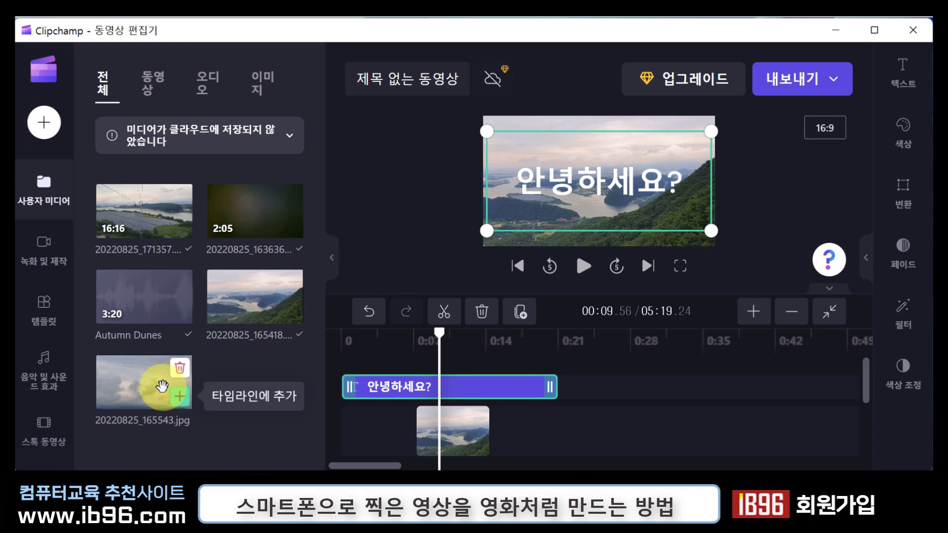
left_click_drag(131, 383, 557, 417)
left_click(454, 421)
left_click(523, 420)
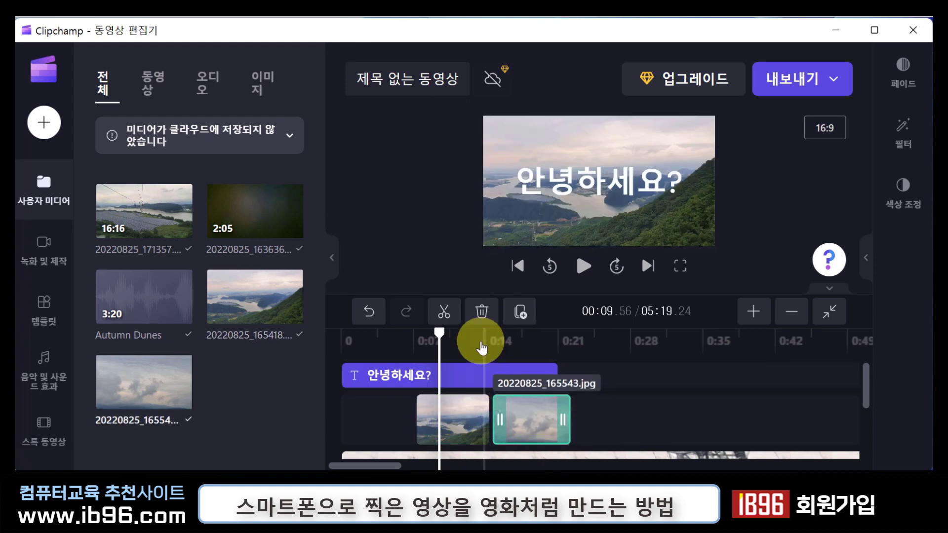
left_click(481, 341)
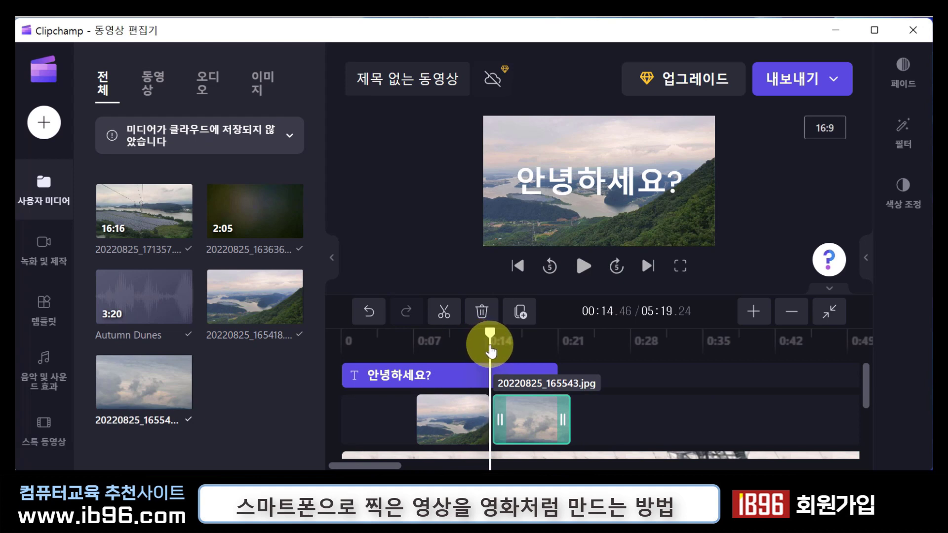
left_click_drag(490, 351, 494, 352)
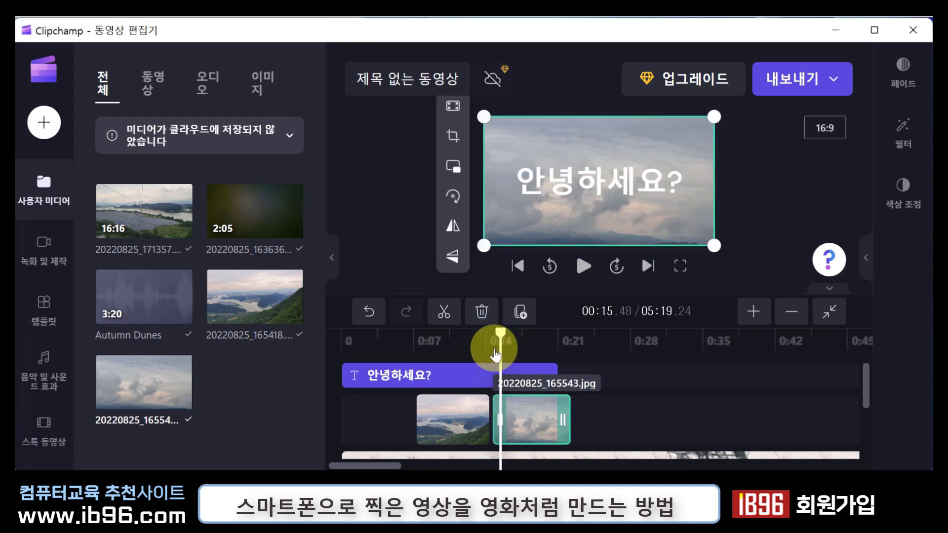
left_click_drag(495, 355, 472, 343)
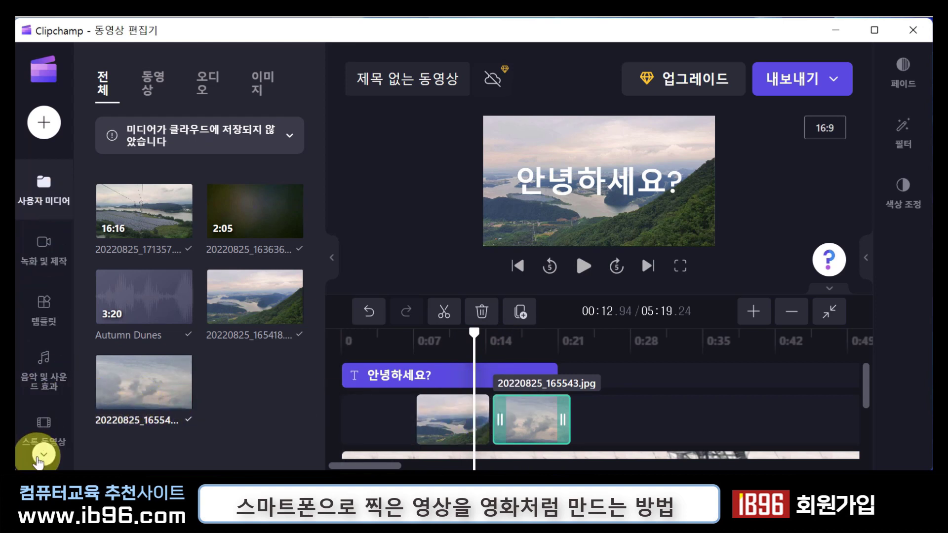
Add a transition between the two photos and play it back
left_click(38, 456)
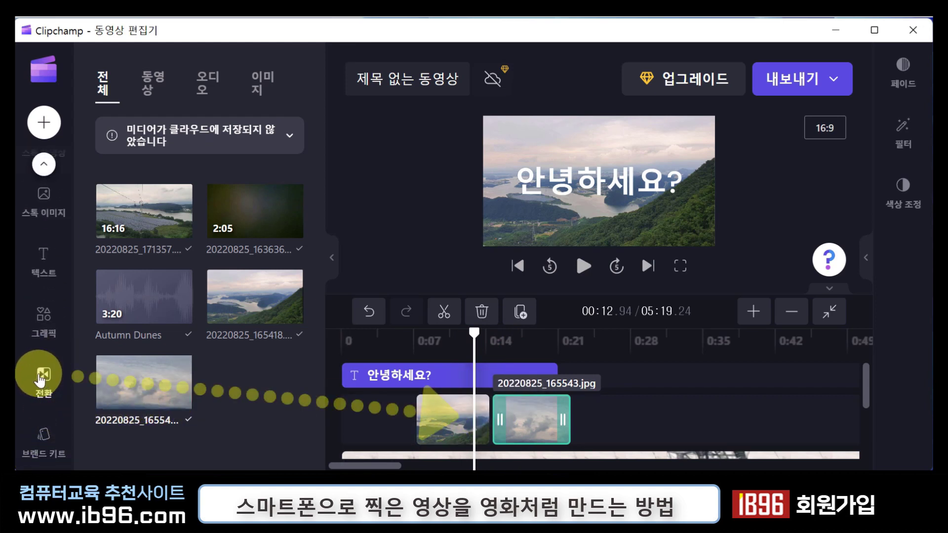
mouse_move(498, 422)
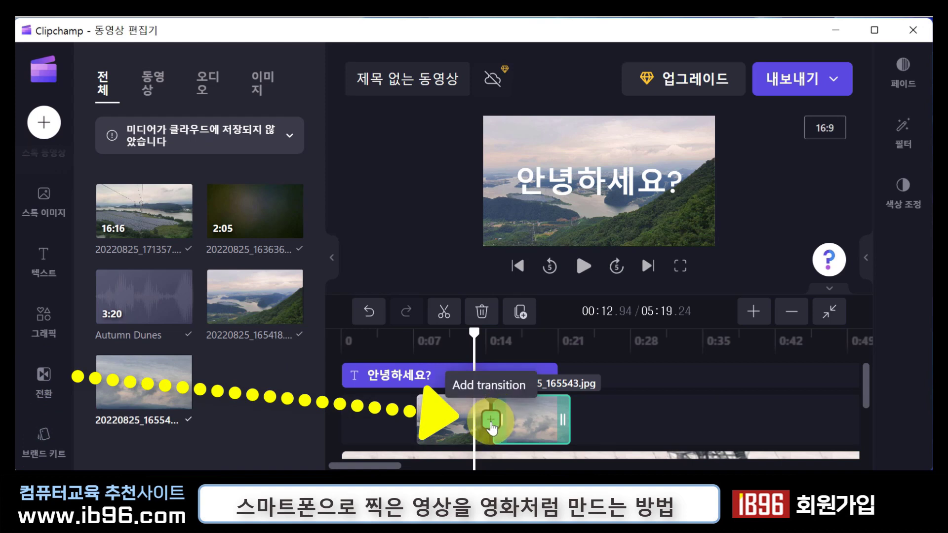
left_click(491, 422)
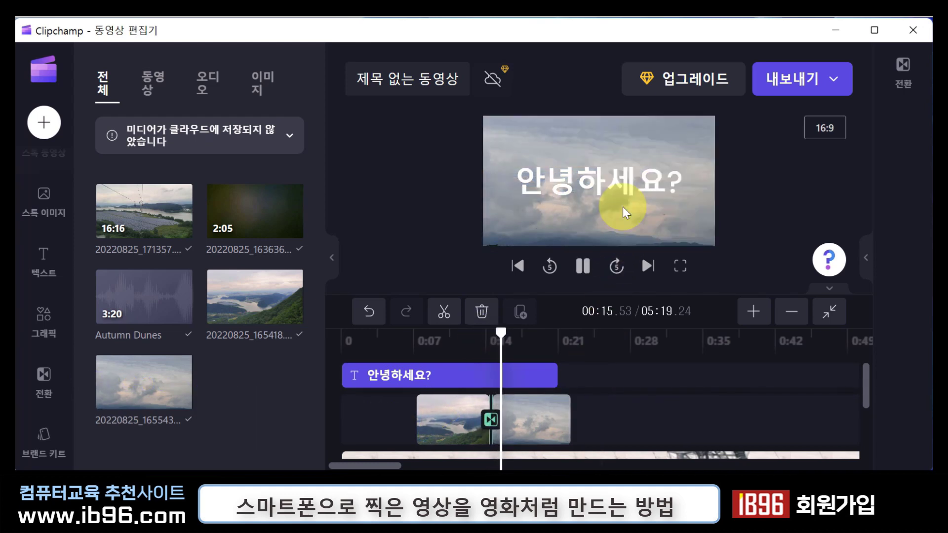
key("space")
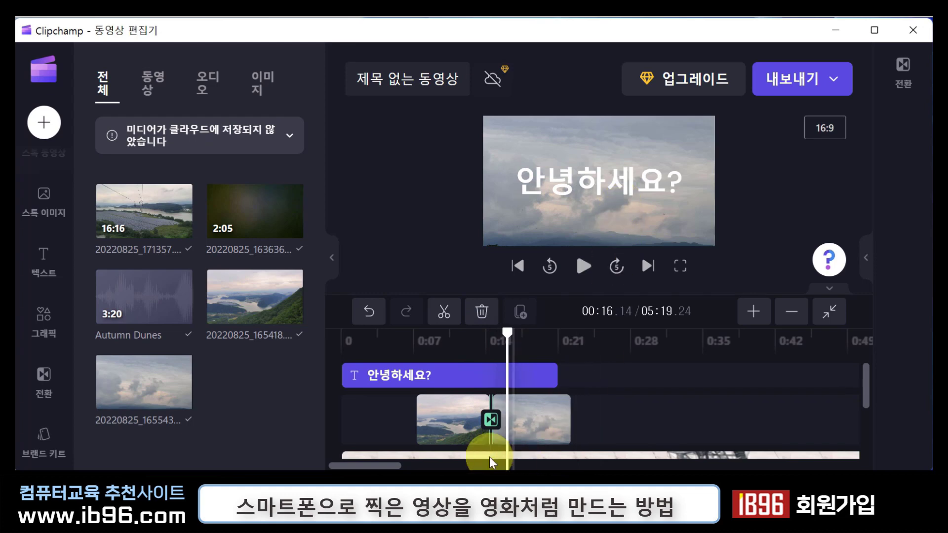
Select both photos on the timeline together and delete them
left_click(539, 422)
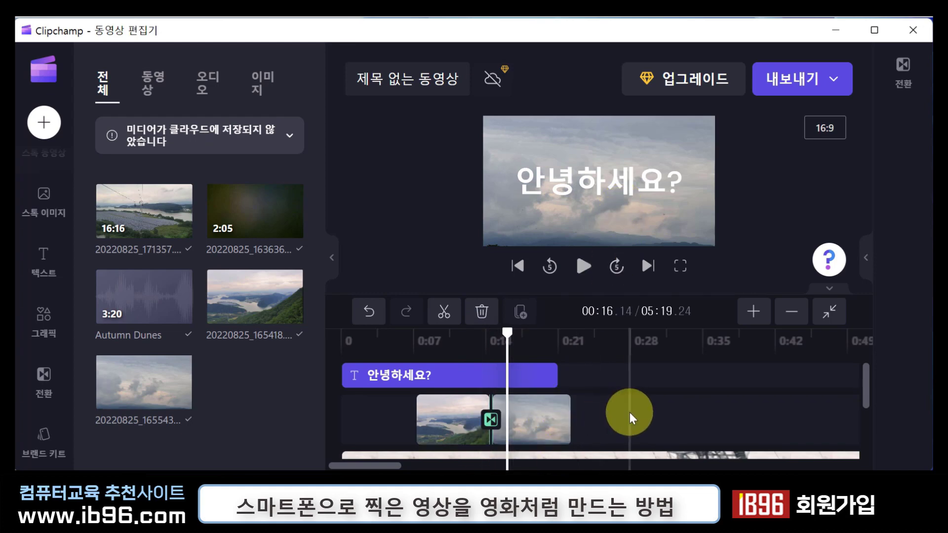
left_click(606, 424)
scroll(606, 428, "down", 1)
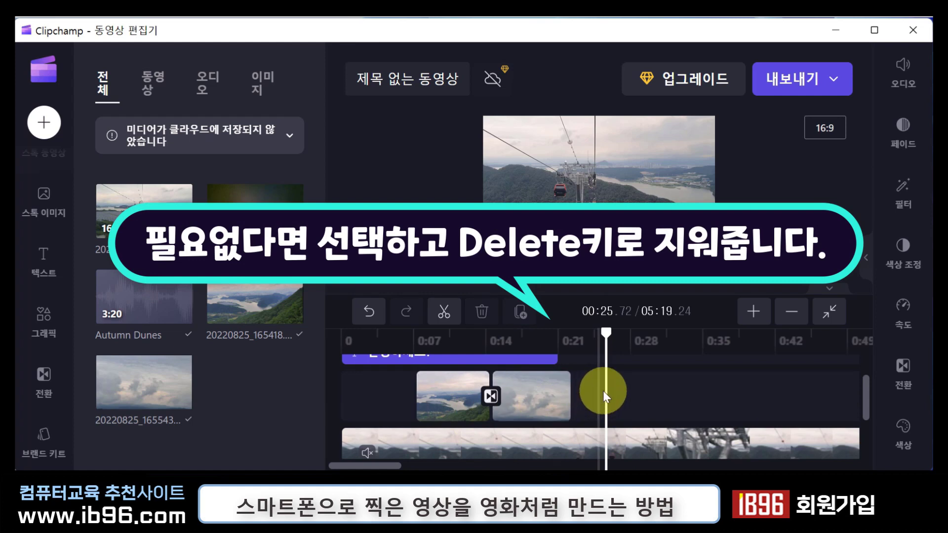
left_click_drag(634, 384, 426, 404)
key("Delete")
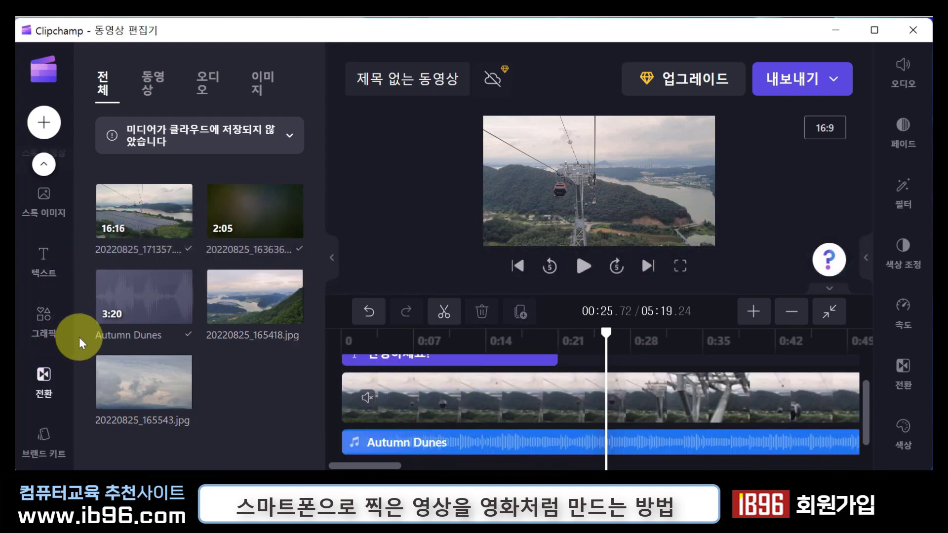
Add the YouTube 여행일기 인트로 - 클린 template from the 여행 category to the timeline at about 0:25
scroll(44, 277, "up", 5)
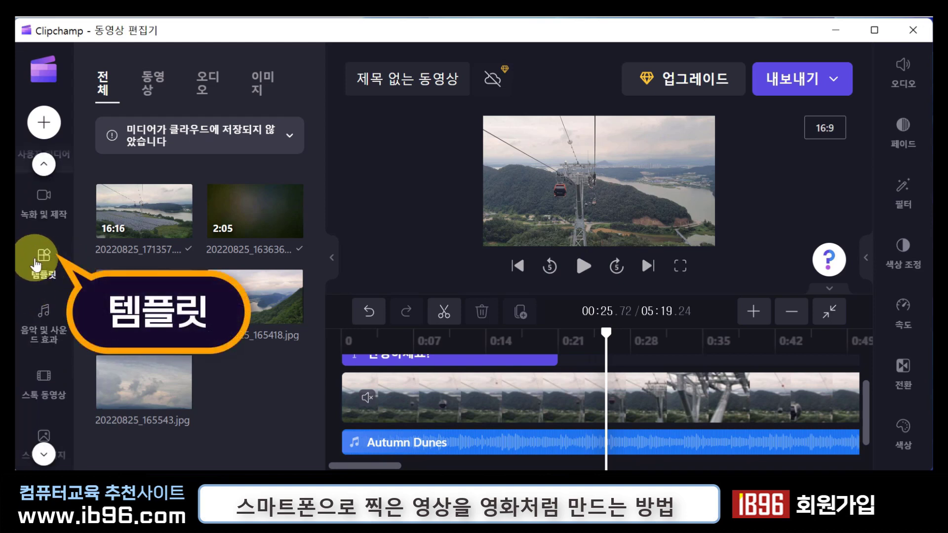
left_click(35, 263)
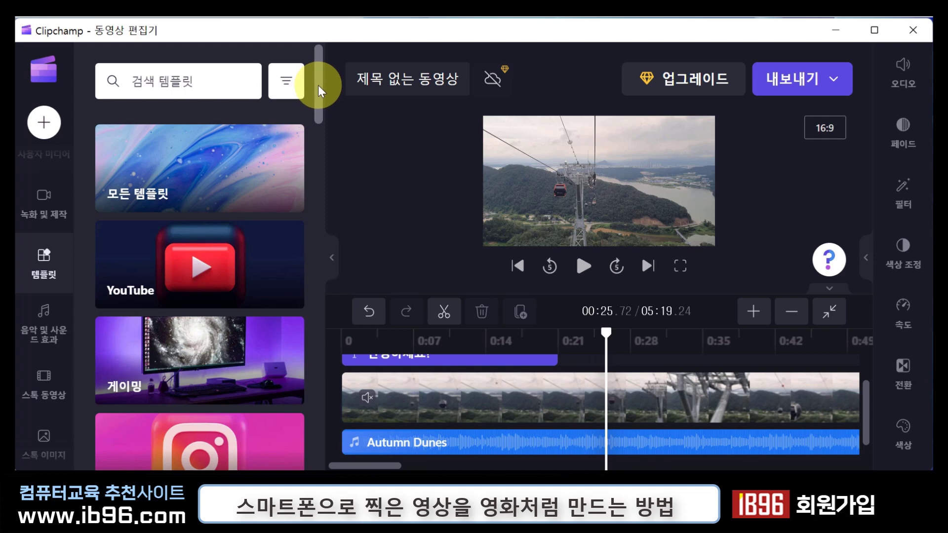
left_click_drag(318, 85, 333, 256)
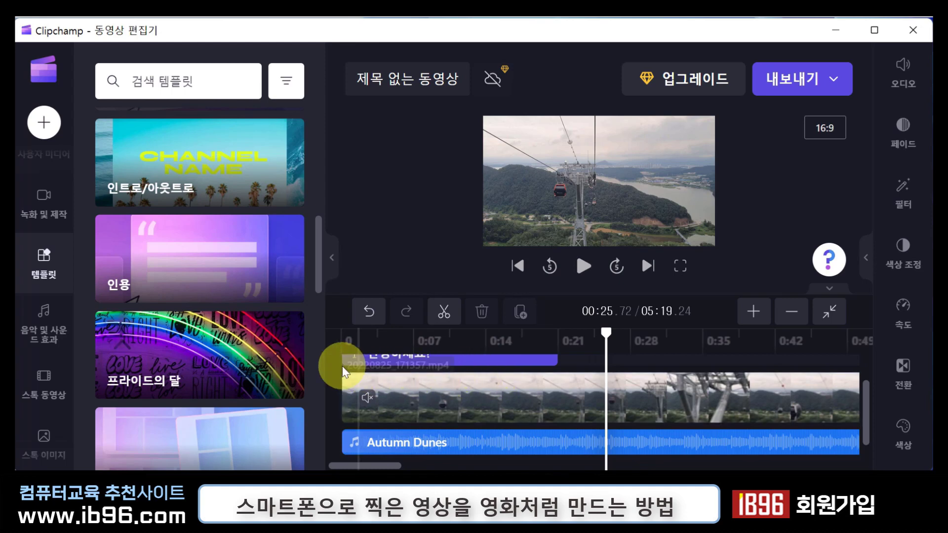
scroll(222, 217, "down", 8)
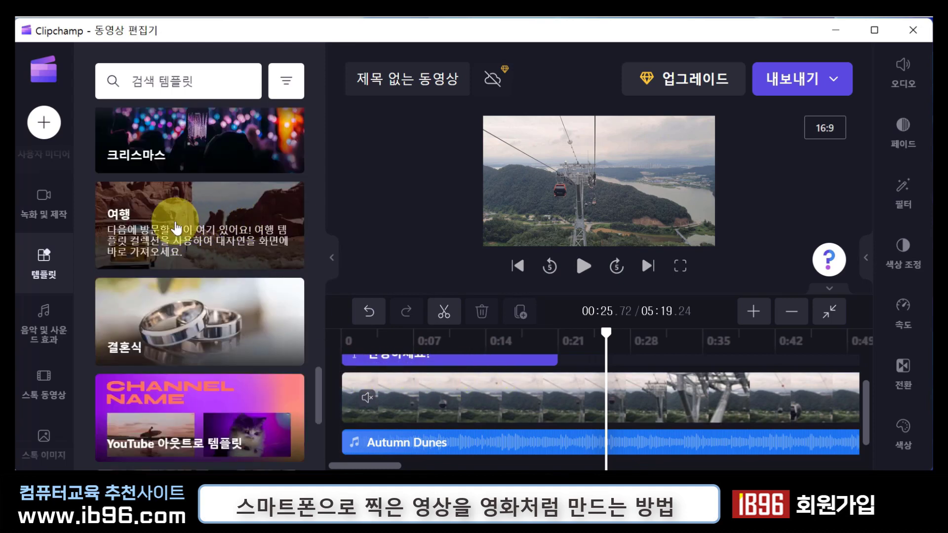
left_click(176, 229)
scroll(256, 291, "down", 3)
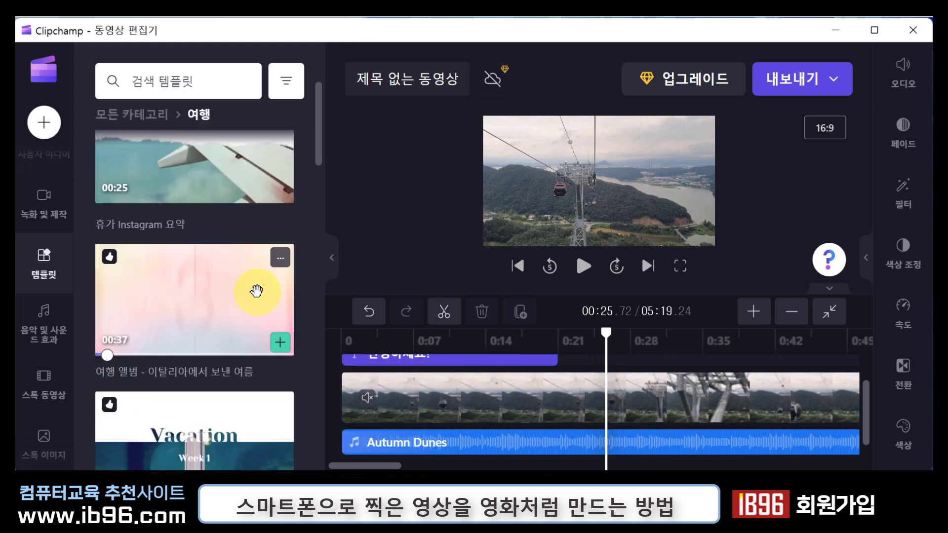
scroll(257, 291, "up", 3)
scroll(256, 291, "down", 3)
scroll(256, 292, "down", 3)
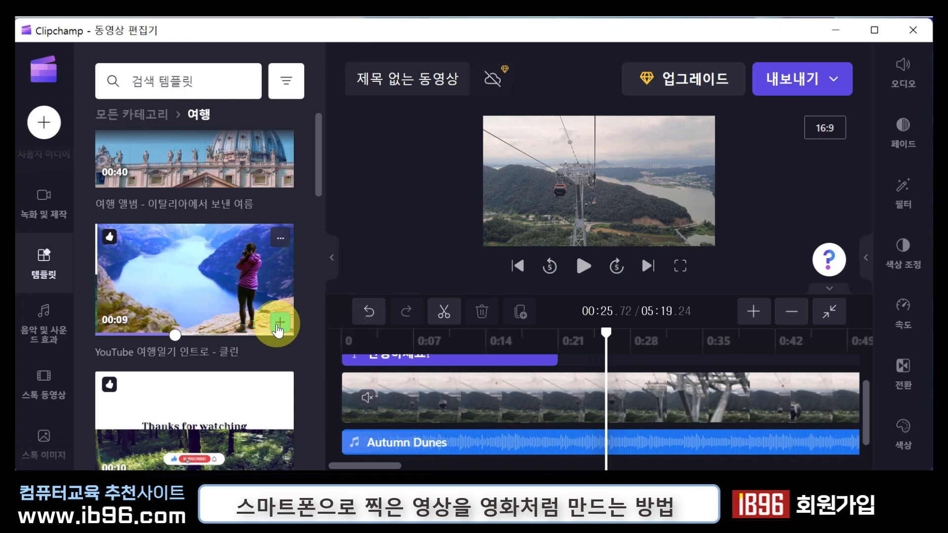
left_click(280, 324)
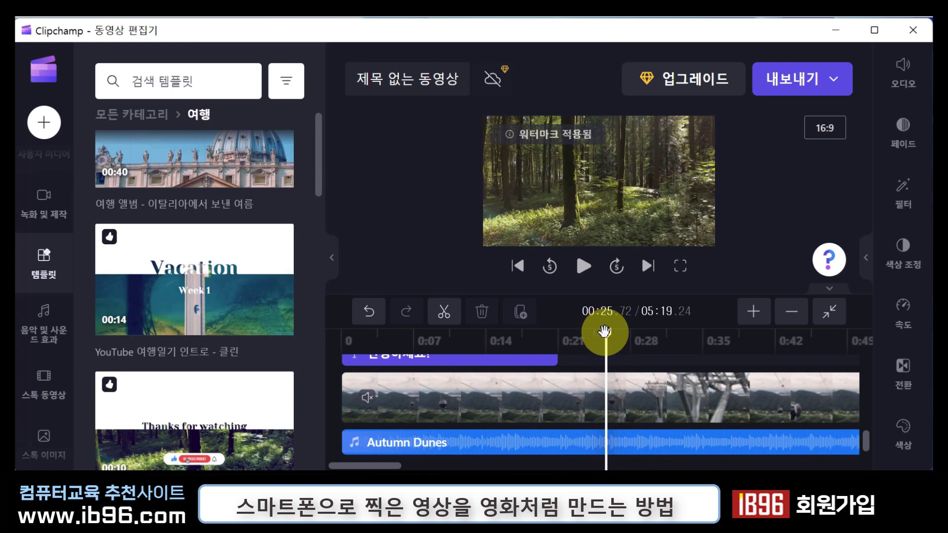
Look through the text, video and audio clips that the template placed on the timeline tracks
left_click_drag(604, 331, 612, 389)
scroll(662, 356, "up", 2)
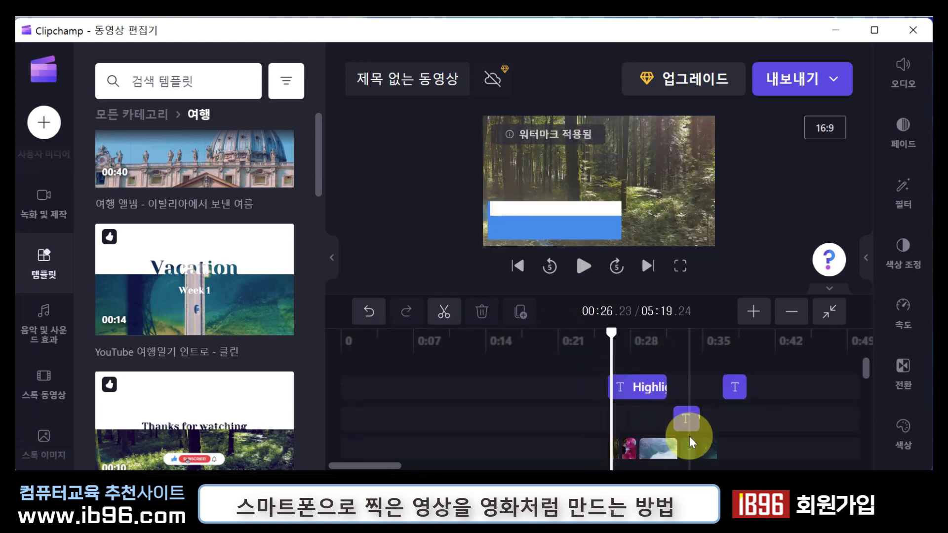
scroll(690, 437, "down", 2)
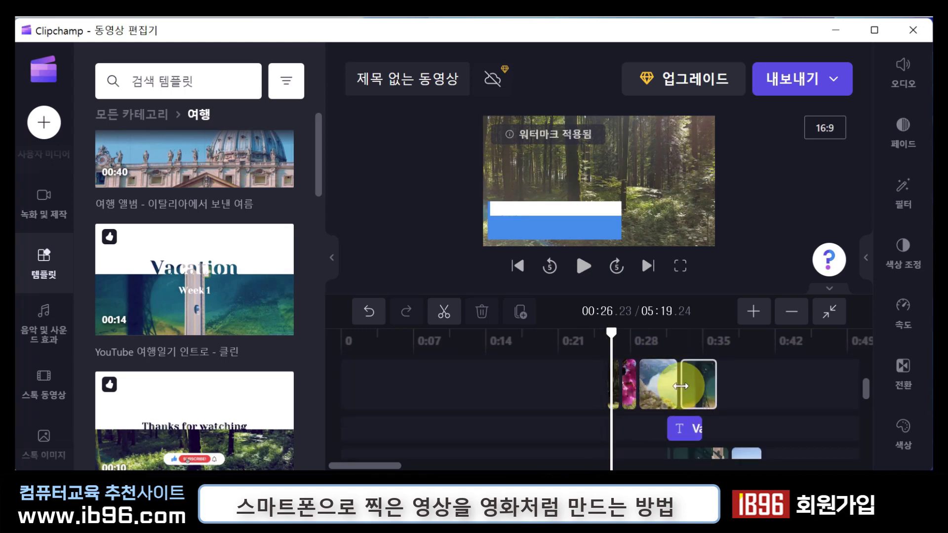
scroll(681, 386, "down", 1)
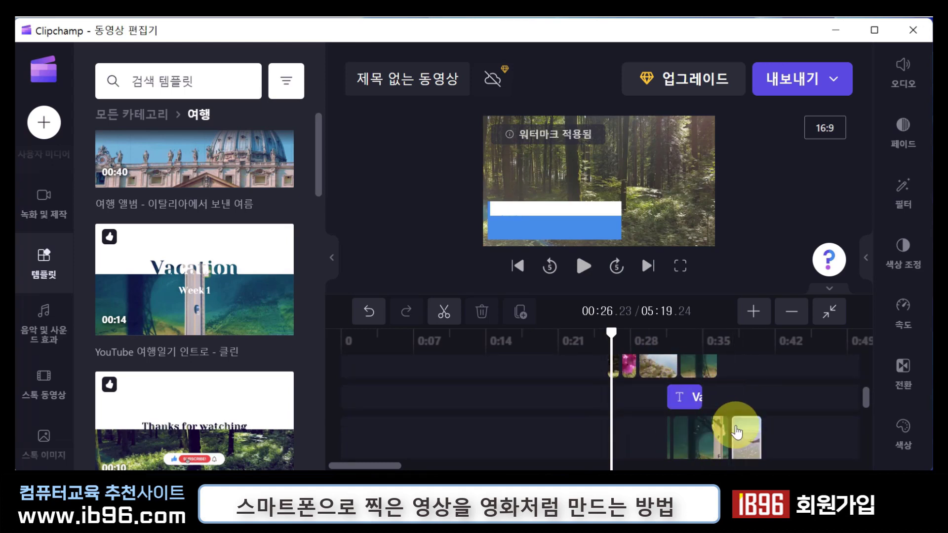
scroll(726, 427, "down", 1)
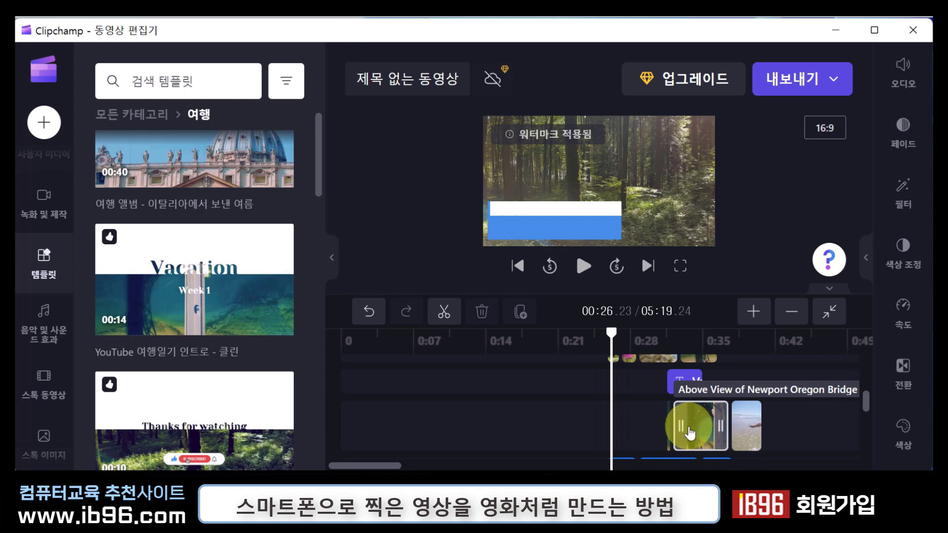
scroll(690, 434, "down", 2)
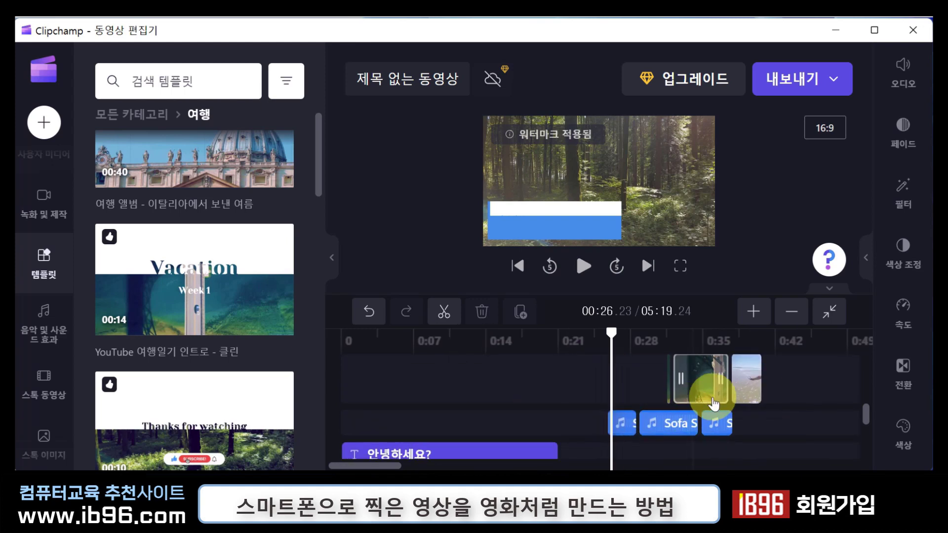
Play back the inserted travel template from about 0:26 and return to its clips on the timeline
scroll(706, 415, "up", 3)
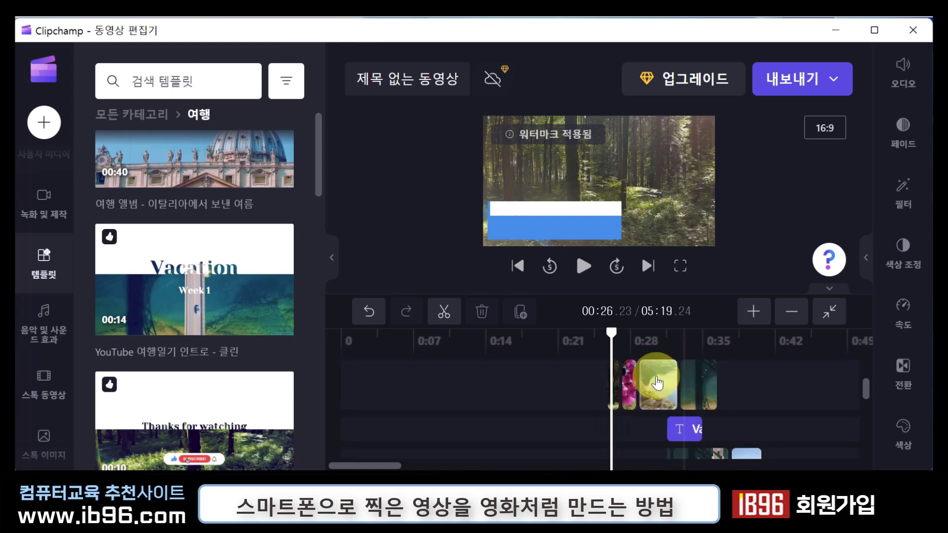
left_click_drag(607, 325, 607, 328)
key("space")
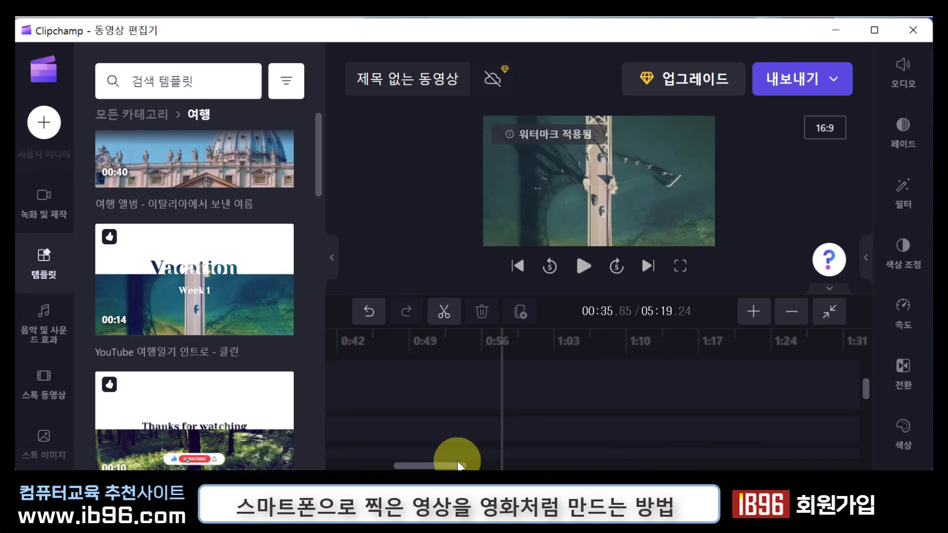
left_click_drag(442, 465, 379, 465)
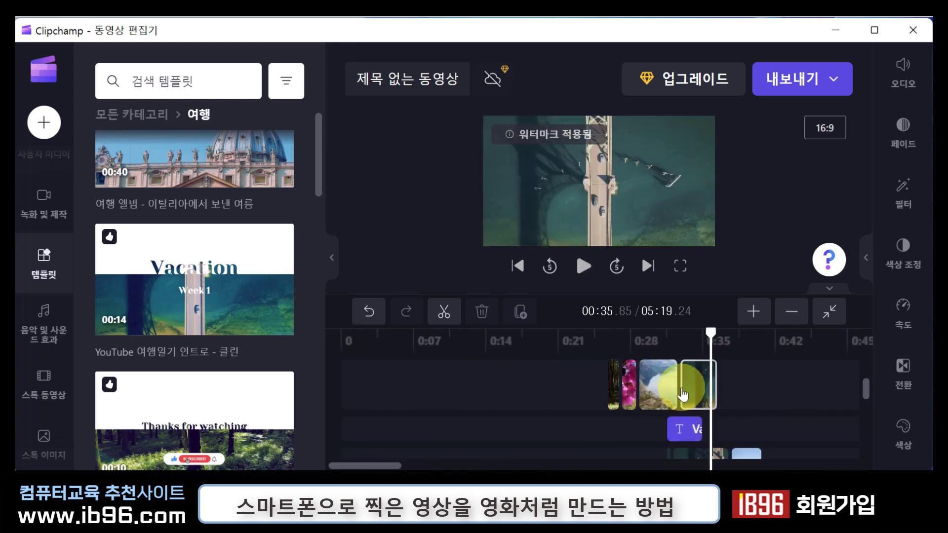
Add the photo 20220825_165418.jpg from the user media to the template's video track, ahead of the forest clip
left_click(651, 388)
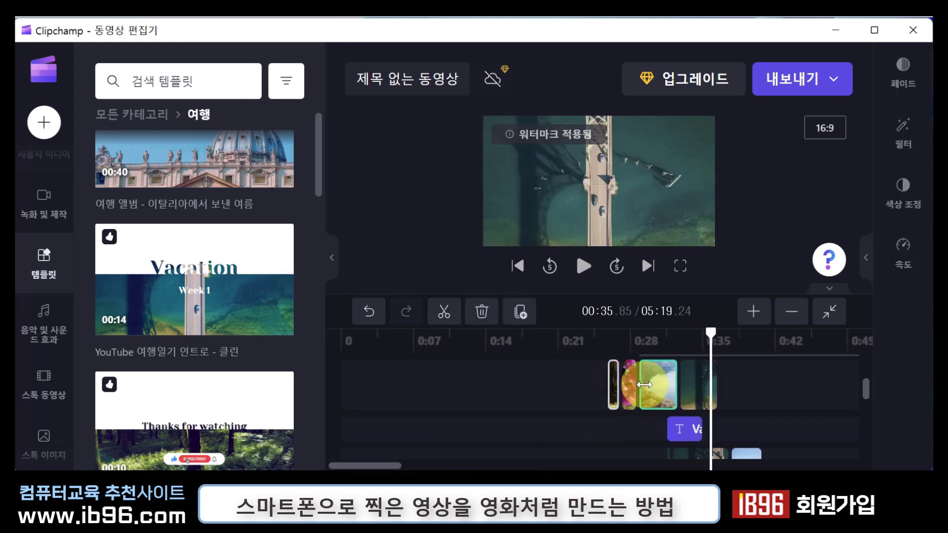
mouse_move(593, 402)
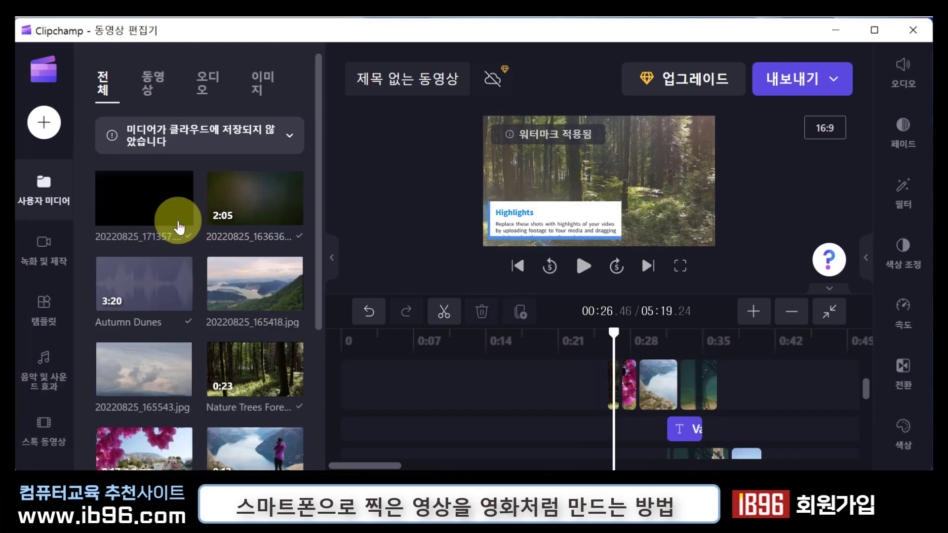
left_click(618, 334)
left_click(613, 383)
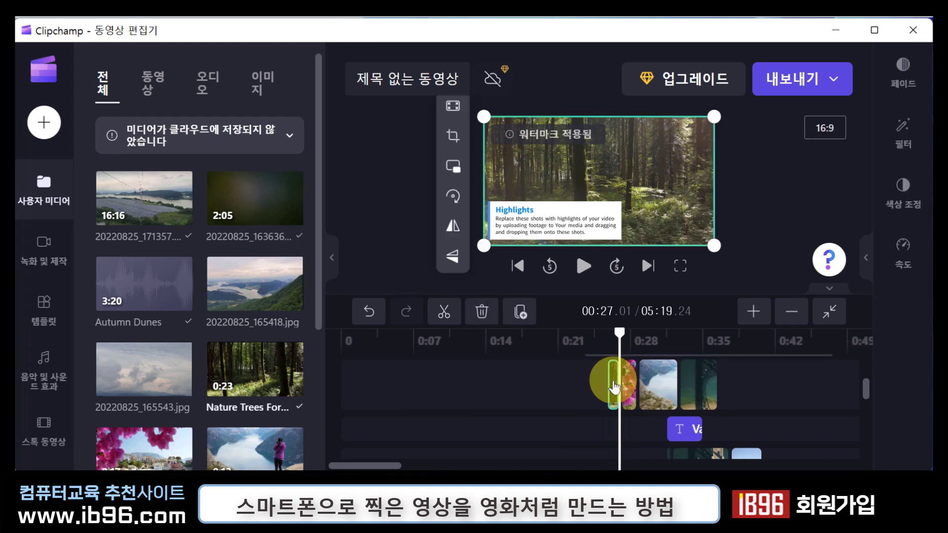
scroll(263, 282, "up", 1)
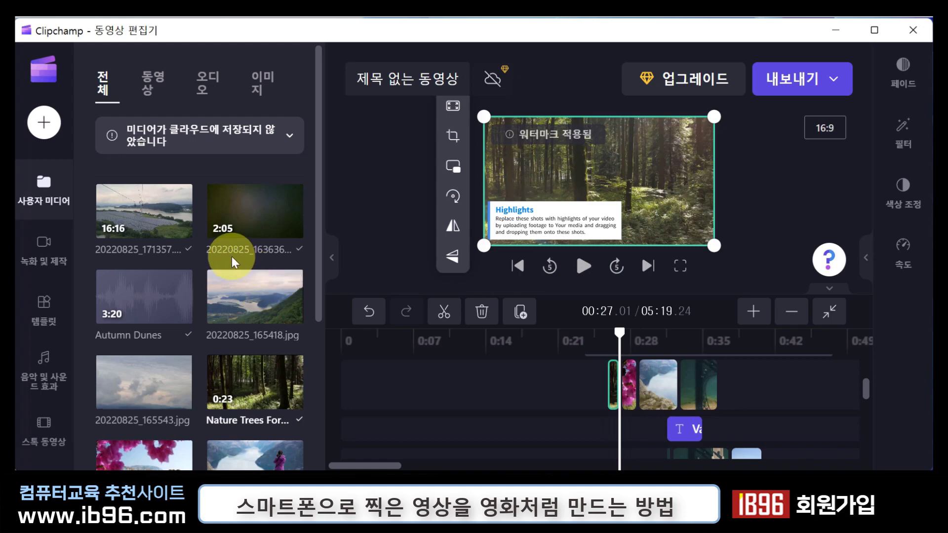
scroll(231, 261, "down", 1)
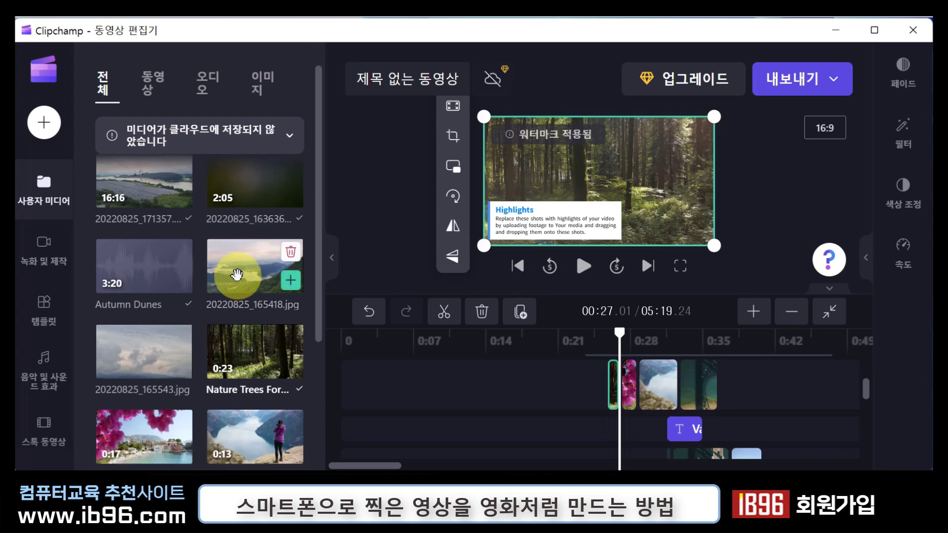
left_click_drag(238, 273, 620, 423)
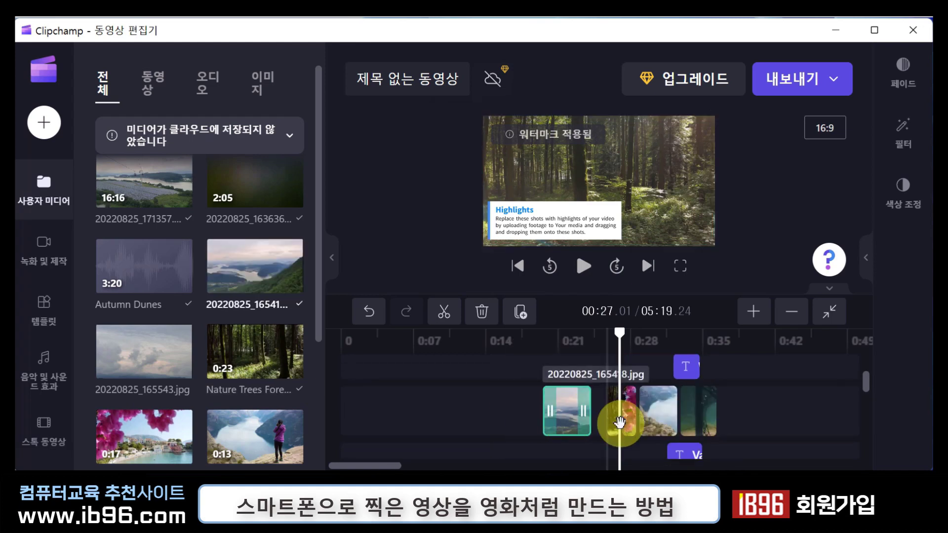
Replace the template's forest clip with the photo 20220825_165418.jpg placed in front of it
left_click(615, 427)
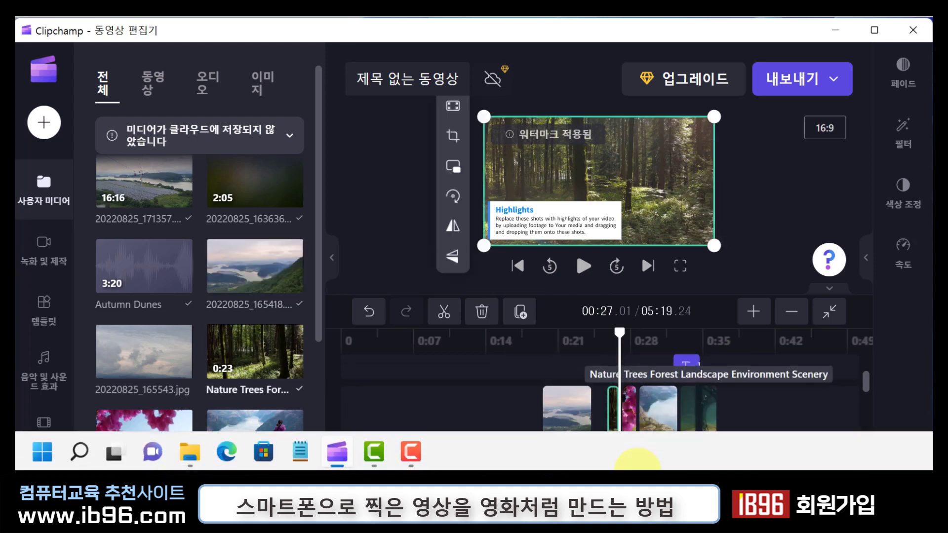
left_click(572, 407)
left_click_drag(572, 407, 614, 422)
Play back the template from about 0:25 to check the replaced photo under the Highlights text
left_click_drag(619, 335, 602, 344)
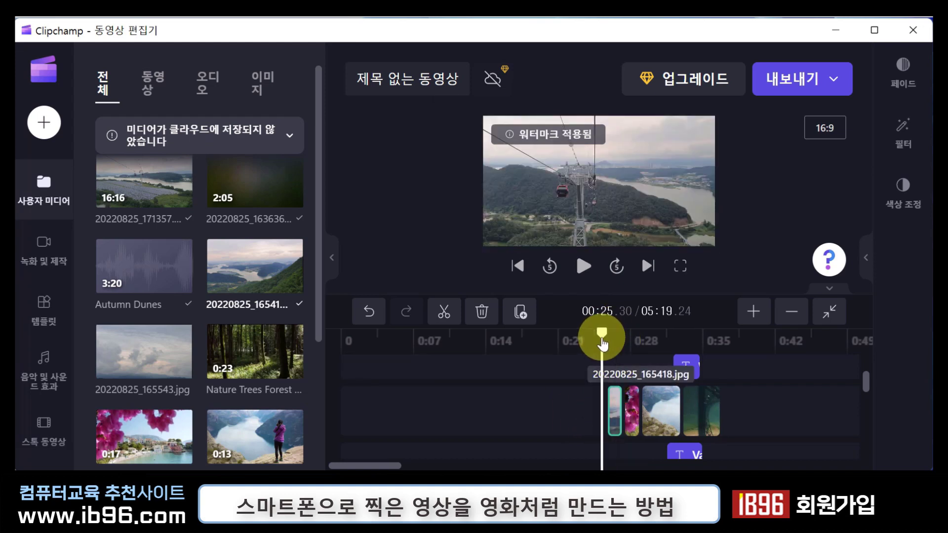
key("space")
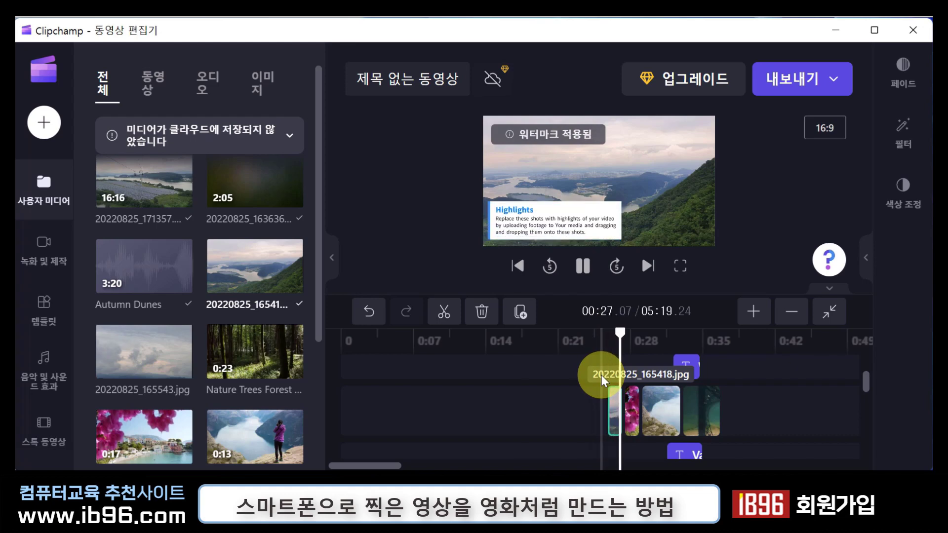
key("space")
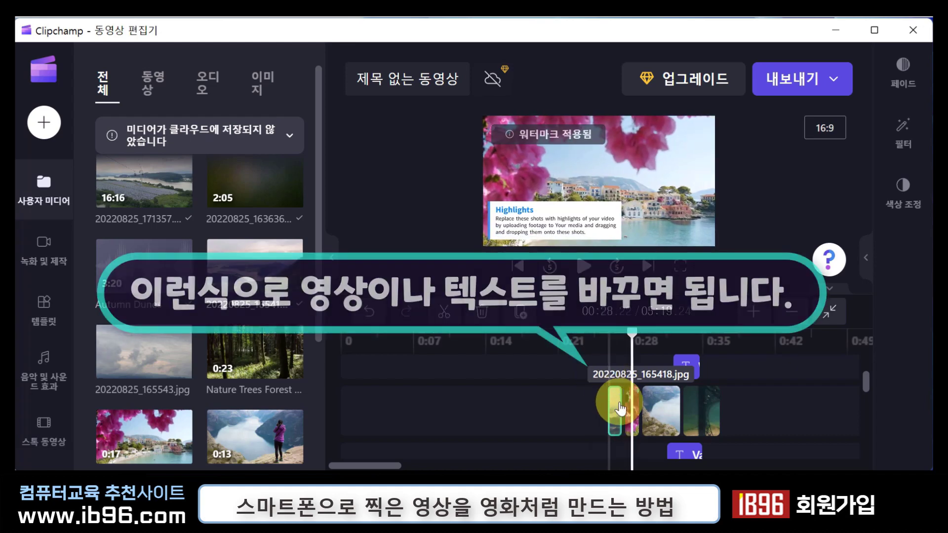
left_click_drag(631, 405, 633, 402)
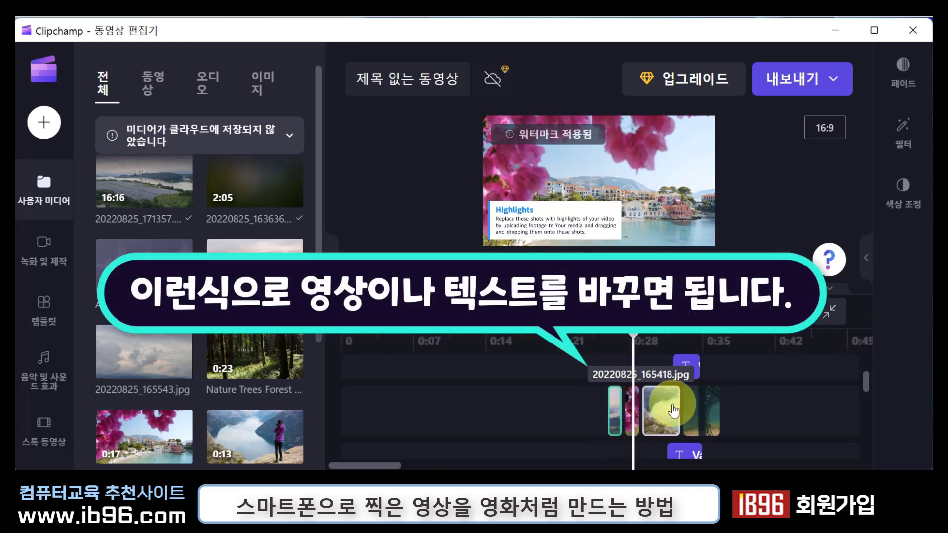
Open the text settings of the template's Week 1 title to view its wording and font, and close them
left_click(688, 368)
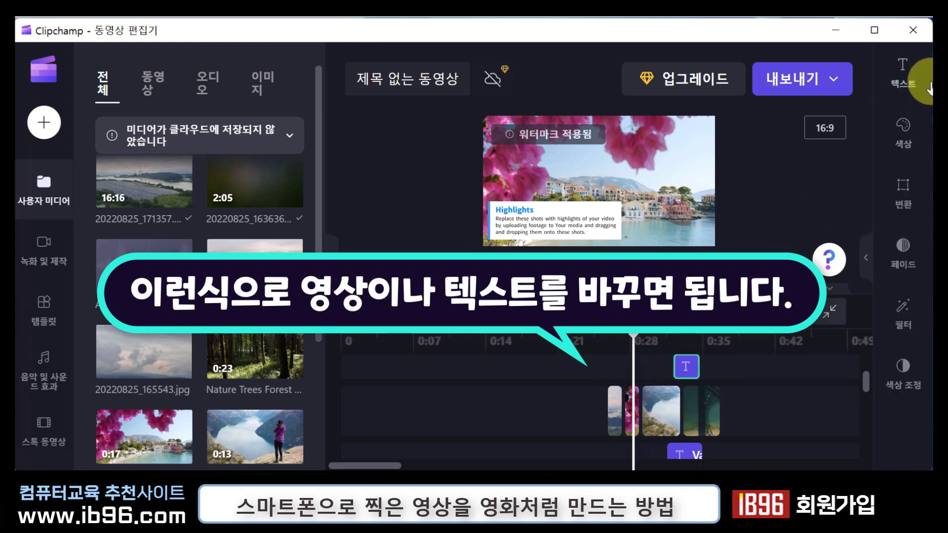
left_click(910, 92)
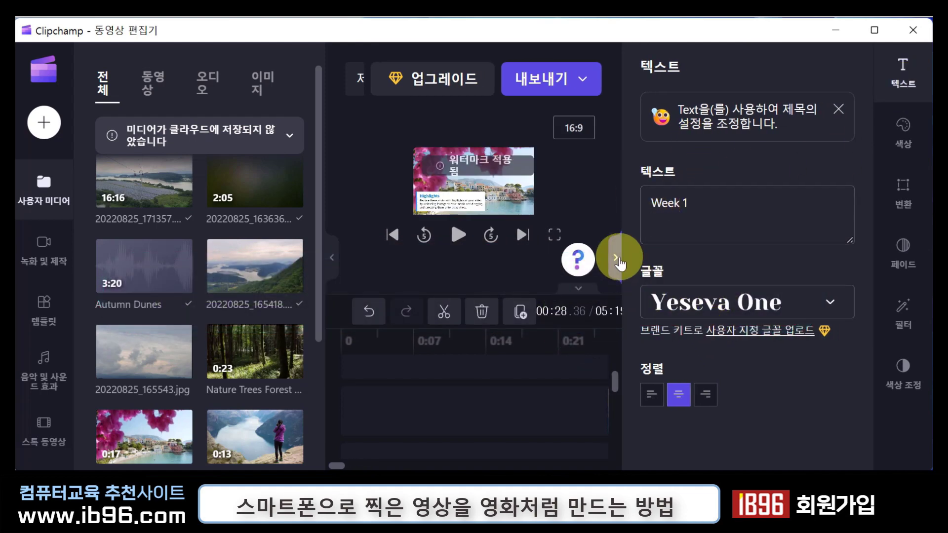
left_click(615, 257)
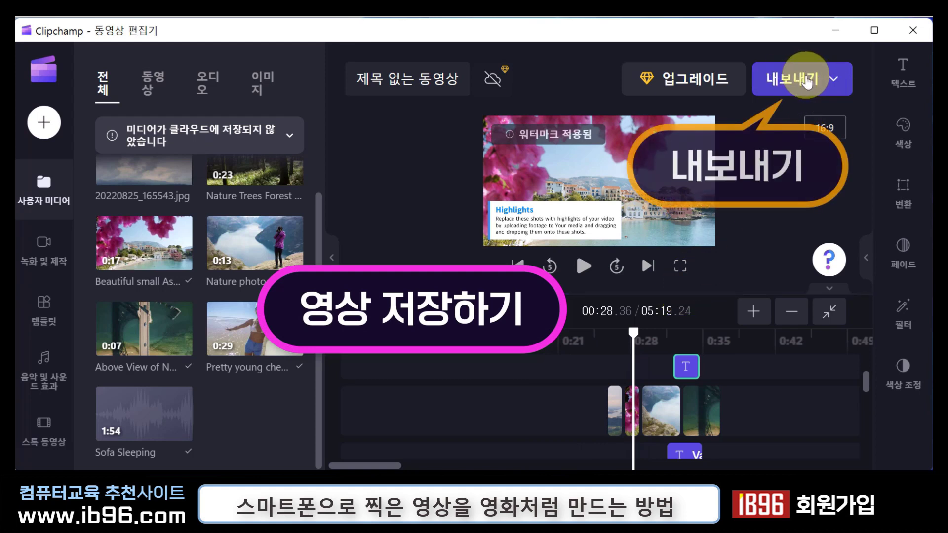
Export the video with the 워터마크 적용된 720p quality option
left_click(805, 82)
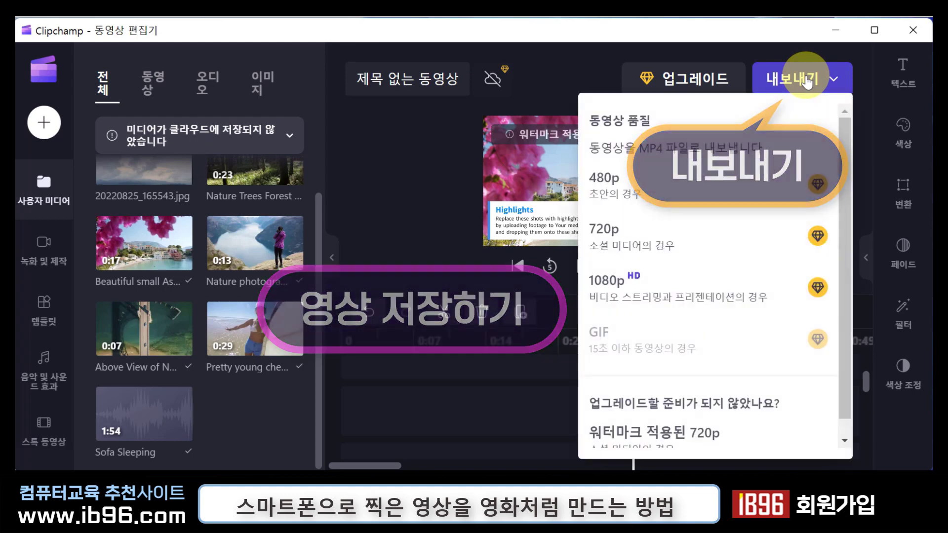
scroll(640, 182, "down", 1)
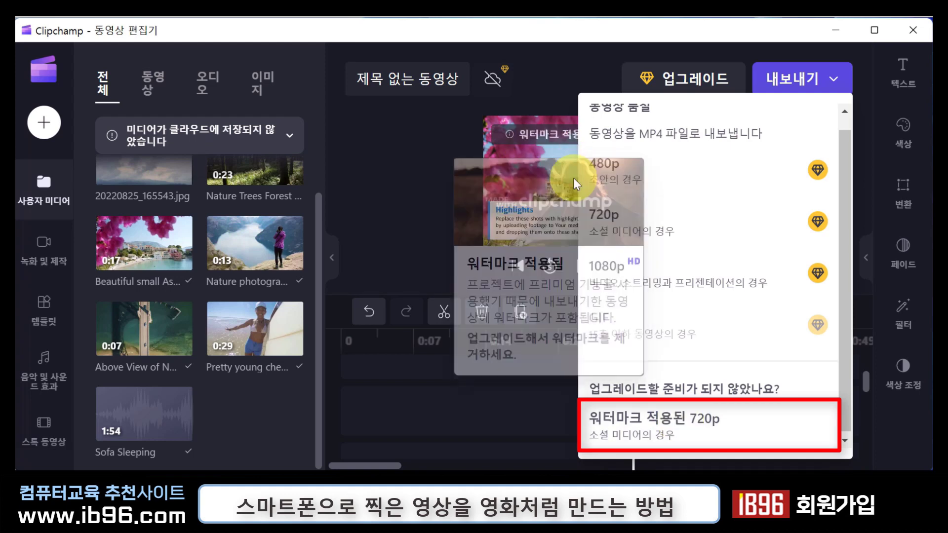
mouse_move(187, 234)
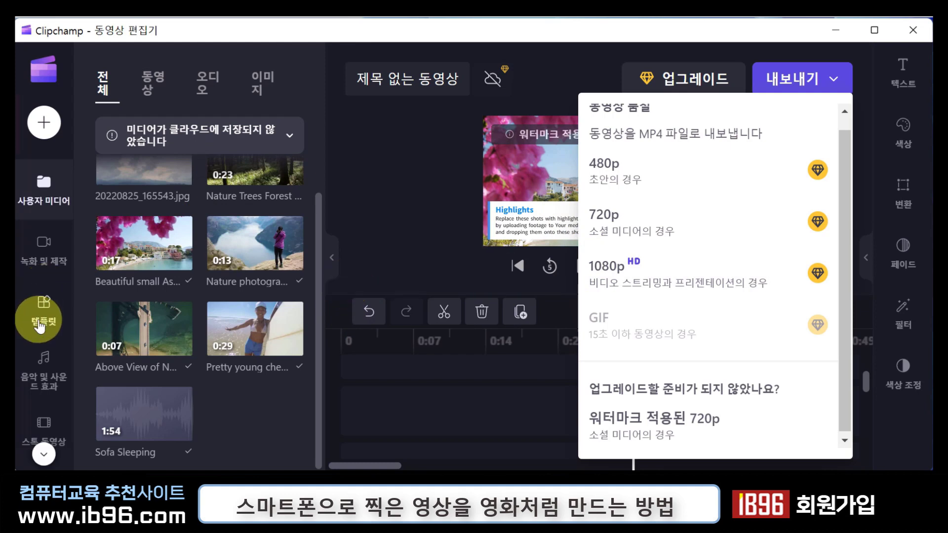
scroll(44, 323, "down", 2)
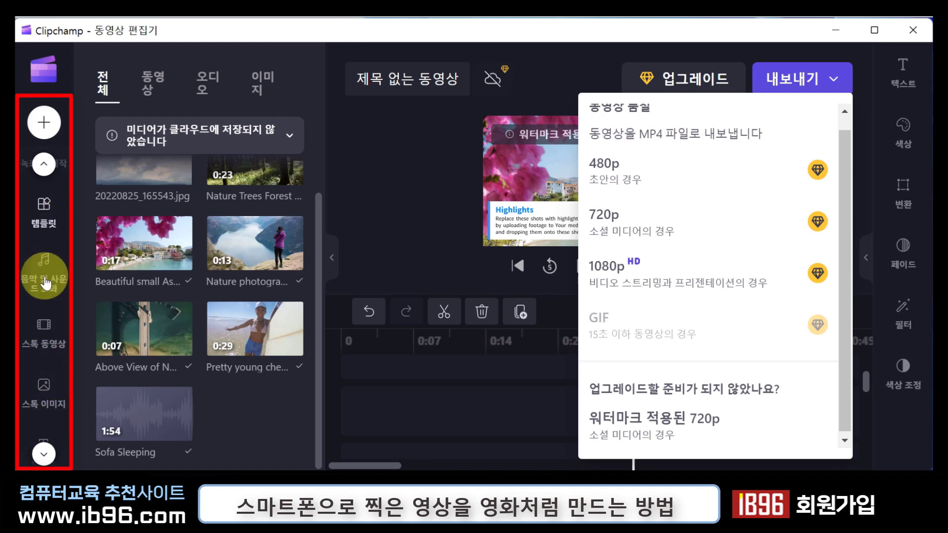
scroll(57, 356, "down", 3)
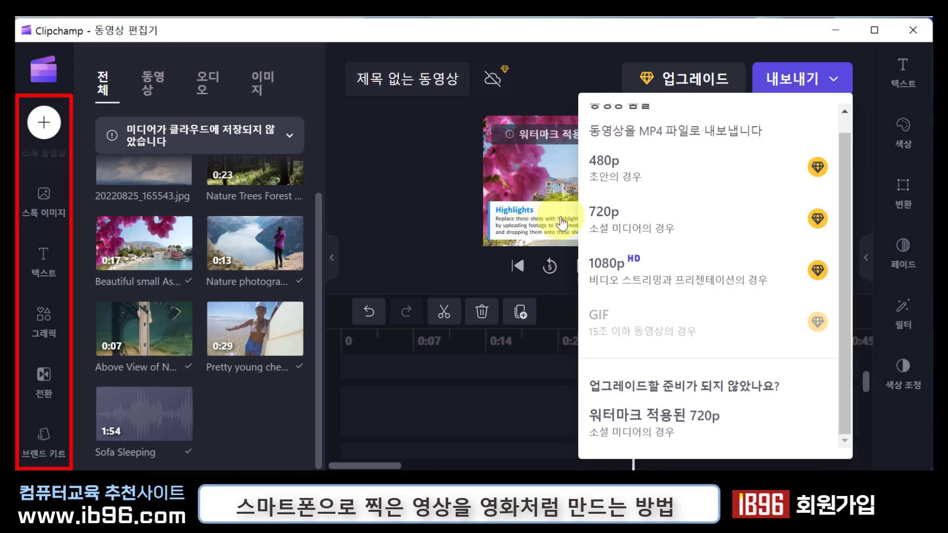
left_click(654, 429)
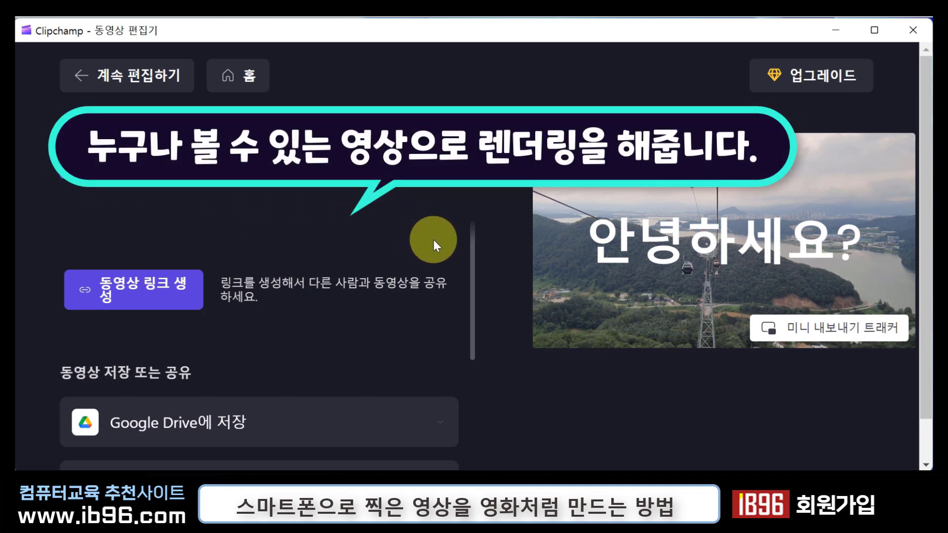
Look through the save and share destinations offered for the exported video, from Google Drive to LinkedIn
scroll(434, 240, "down", 2)
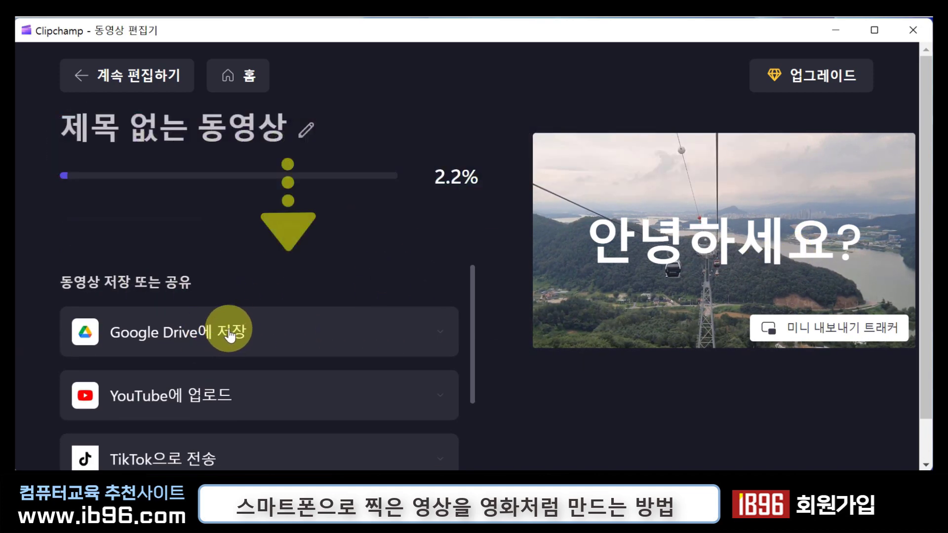
scroll(217, 321, "down", 2)
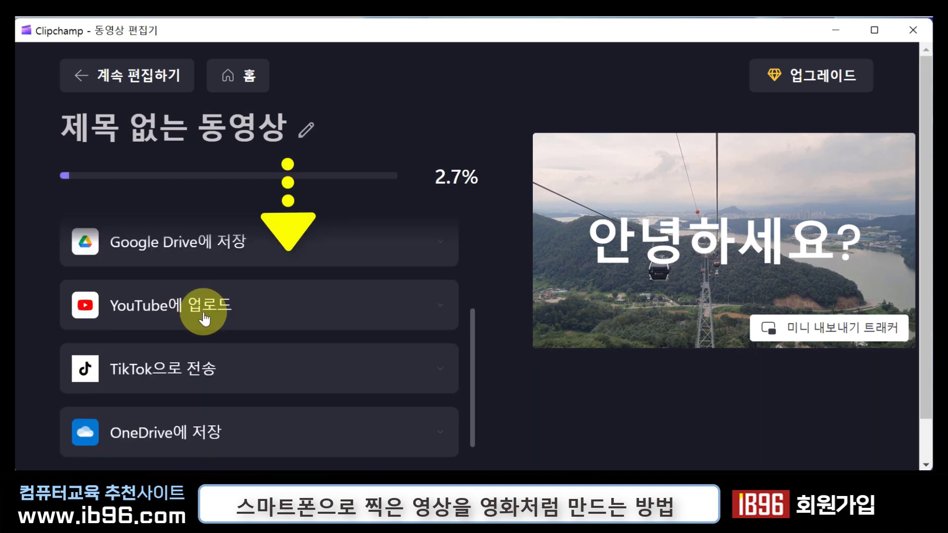
scroll(205, 320, "down", 3)
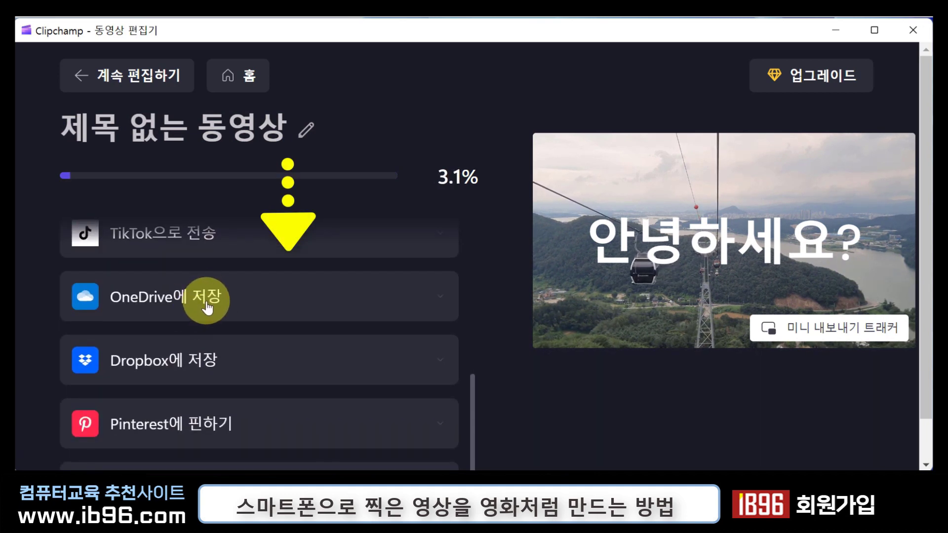
scroll(213, 306, "down", 1)
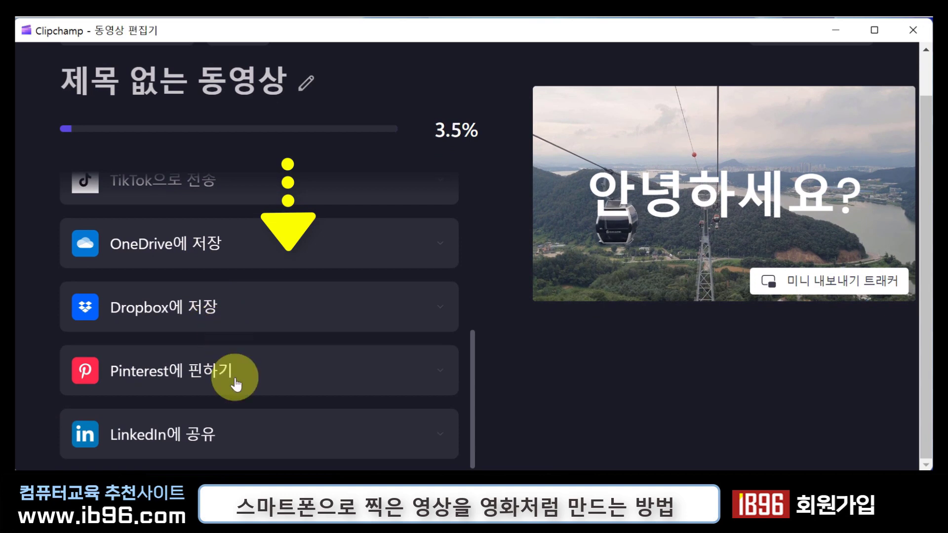
scroll(212, 368, "up", 7)
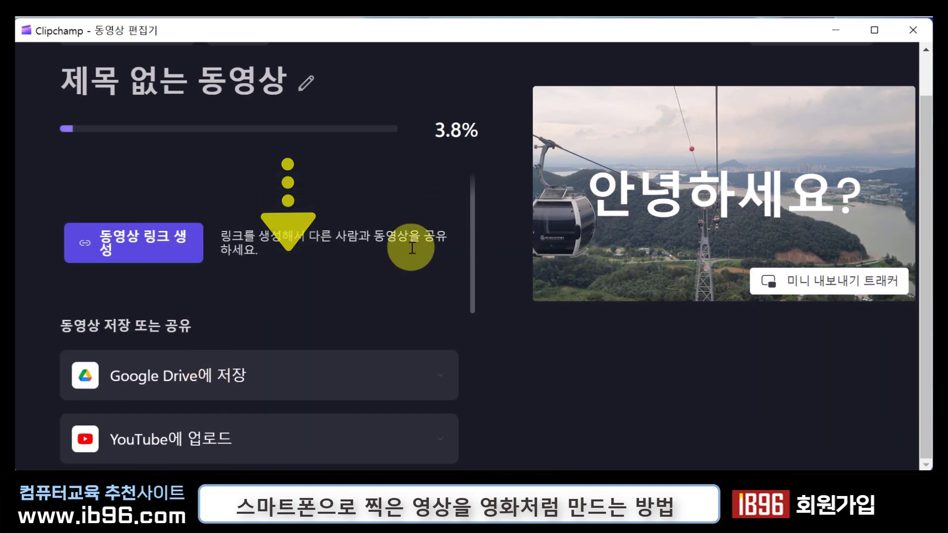